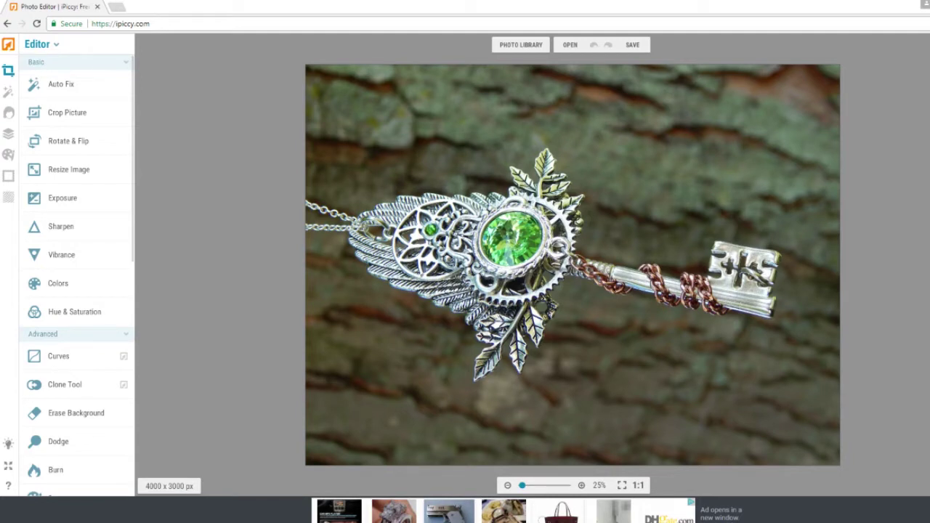
Step: Rotate the key pendant photo 90 degrees clockwise and apply the rotation
{"action": "left_click", "coordinate": [66, 141]}
{"action": "left_click", "coordinate": [63, 166]}
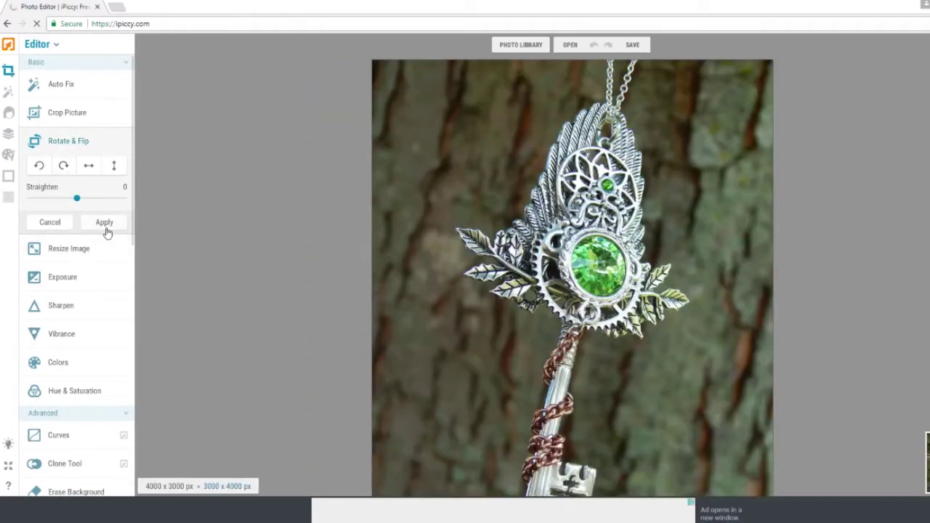
{"action": "left_click", "coordinate": [104, 224]}
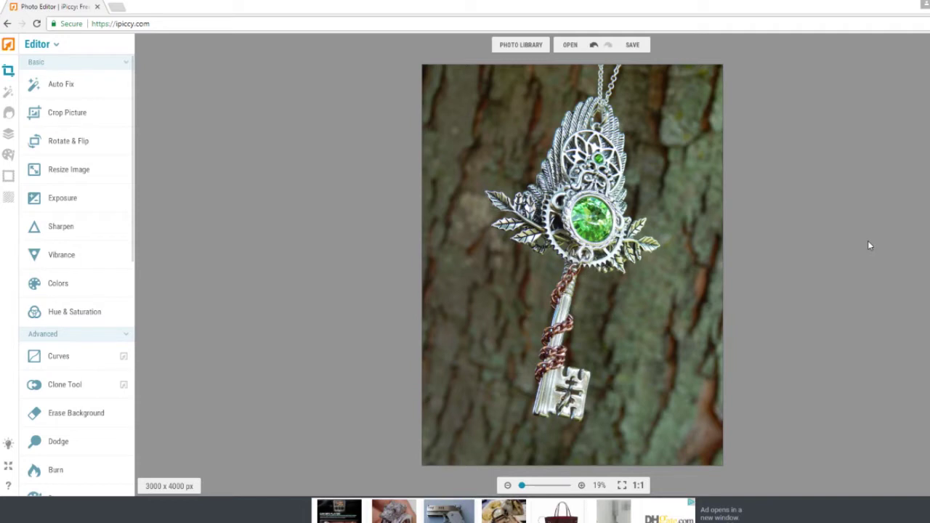
Step: Set the Exposure highlights to 14 and set up a reversed effect mask with a brush size of 112
{"action": "left_click", "coordinate": [67, 204]}
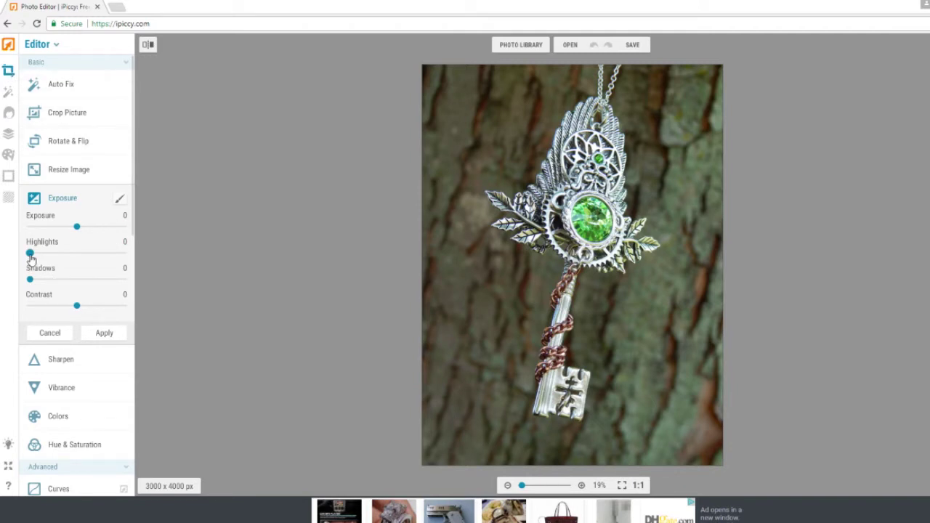
{"action": "left_click_drag", "start_coordinate": [33, 259], "coordinate": [43, 263]}
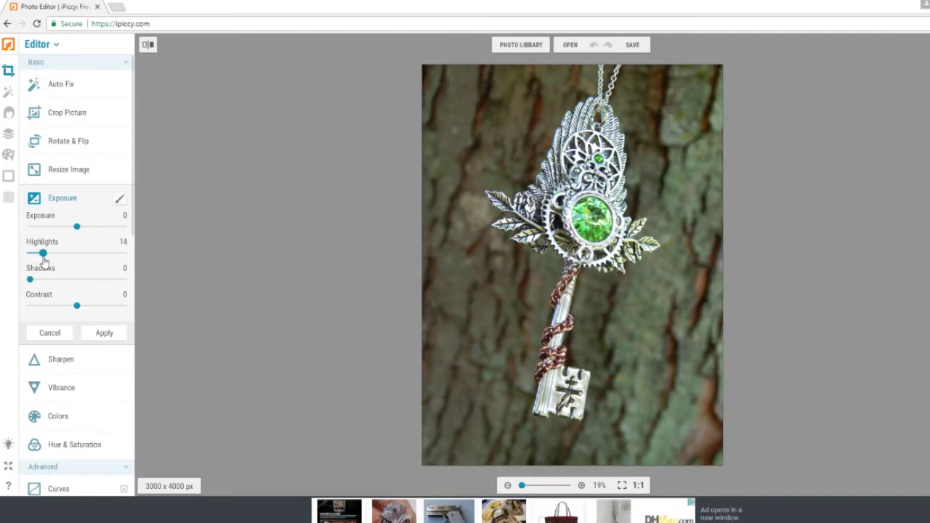
{"action": "left_click", "coordinate": [120, 199]}
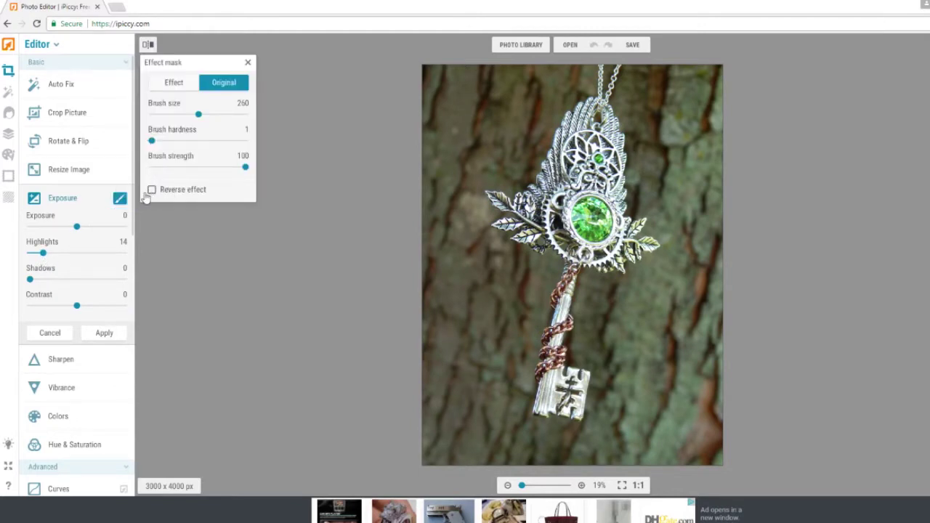
{"action": "left_click", "coordinate": [152, 190]}
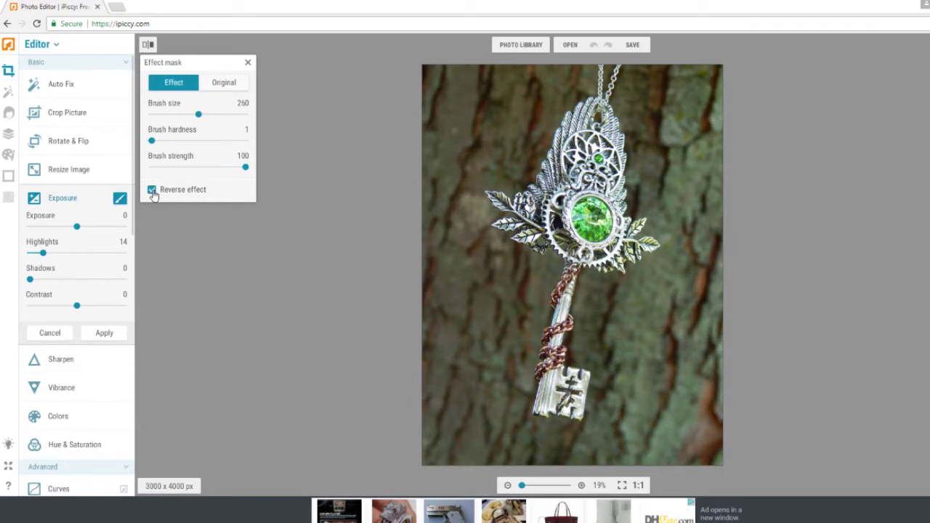
{"action": "left_click_drag", "start_coordinate": [198, 114], "coordinate": [172, 114]}
Step: Paint the highlights effect over the whole key pendant, keeping the bark background out of it
{"action": "scroll", "coordinate": [570, 173], "scroll_direction": "up", "scroll_amount": 2}
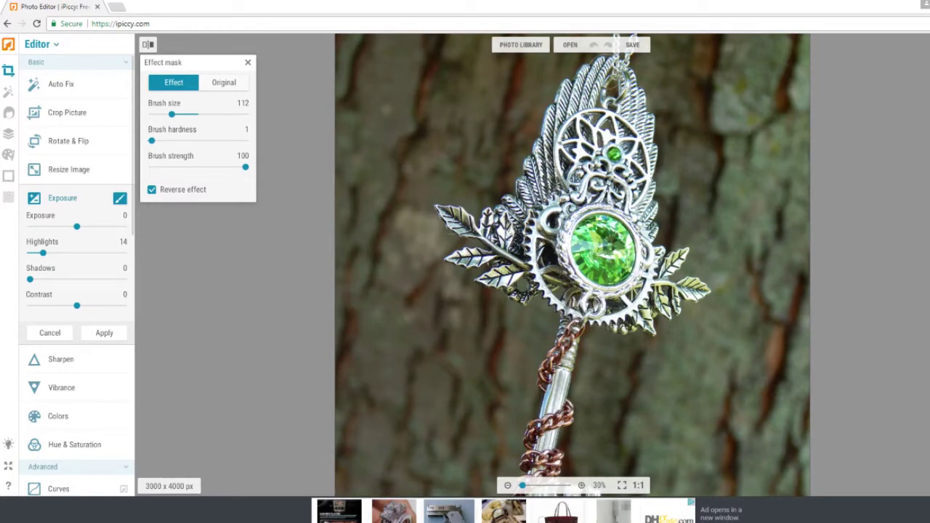
{"action": "scroll", "coordinate": [556, 181], "scroll_direction": "down", "scroll_amount": 3}
{"action": "scroll", "coordinate": [611, 276], "scroll_direction": "up", "scroll_amount": 4}
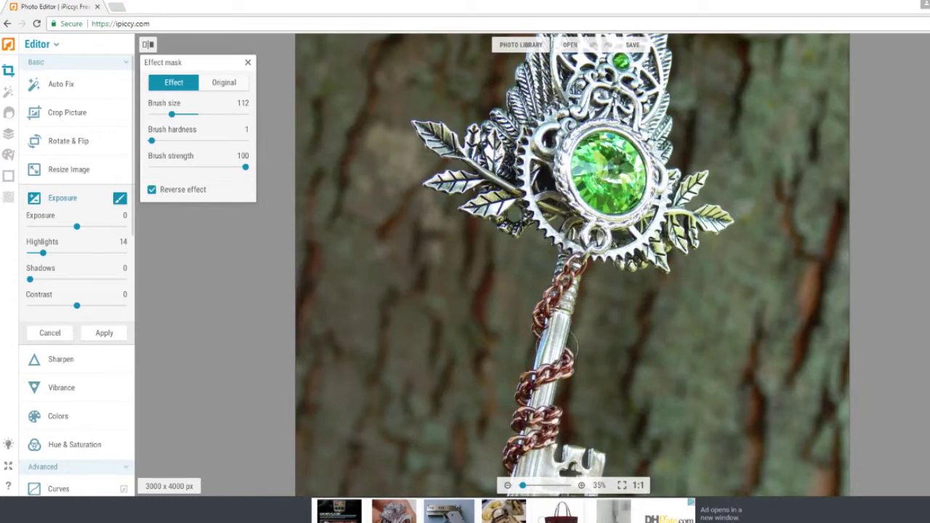
{"action": "scroll", "coordinate": [565, 308], "scroll_direction": "up", "scroll_amount": 1}
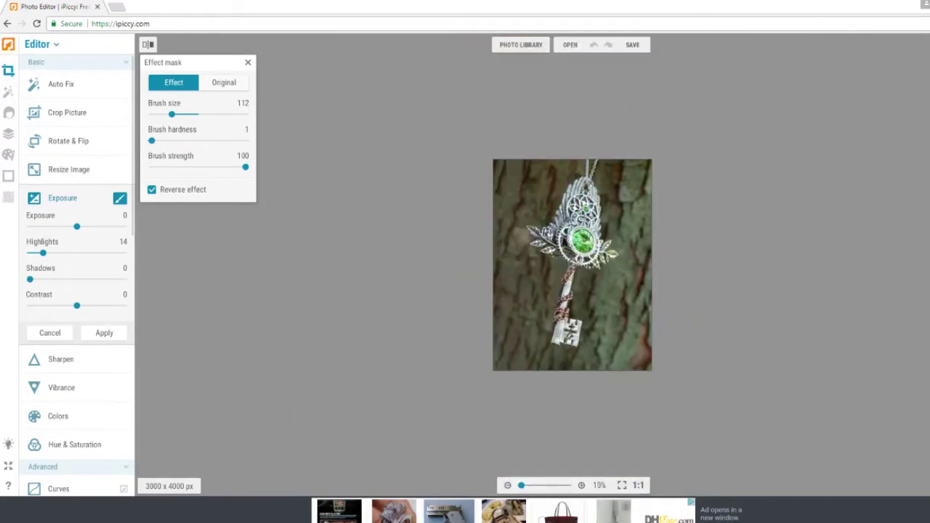
{"action": "scroll", "coordinate": [563, 335], "scroll_direction": "up", "scroll_amount": 1}
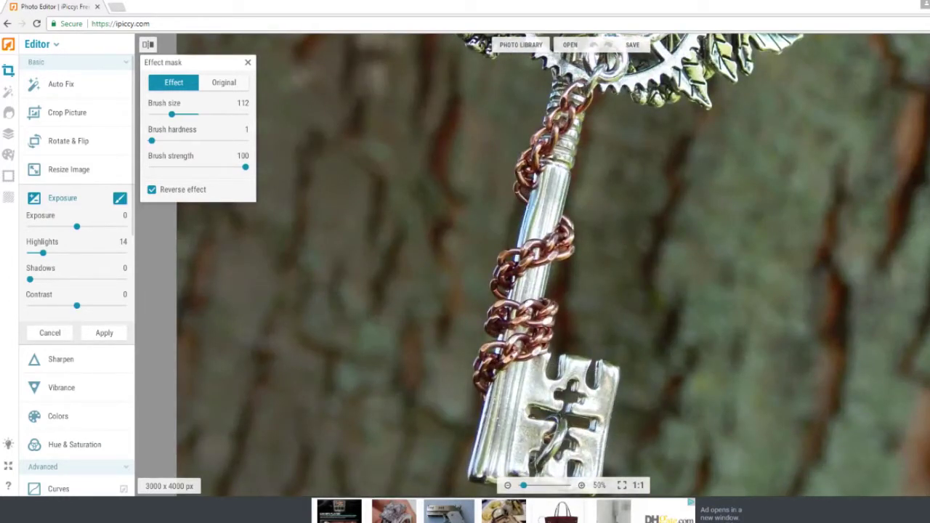
{"action": "scroll", "coordinate": [520, 182], "scroll_direction": "down", "scroll_amount": 5}
{"action": "scroll", "coordinate": [520, 179], "scroll_direction": "up", "scroll_amount": 3}
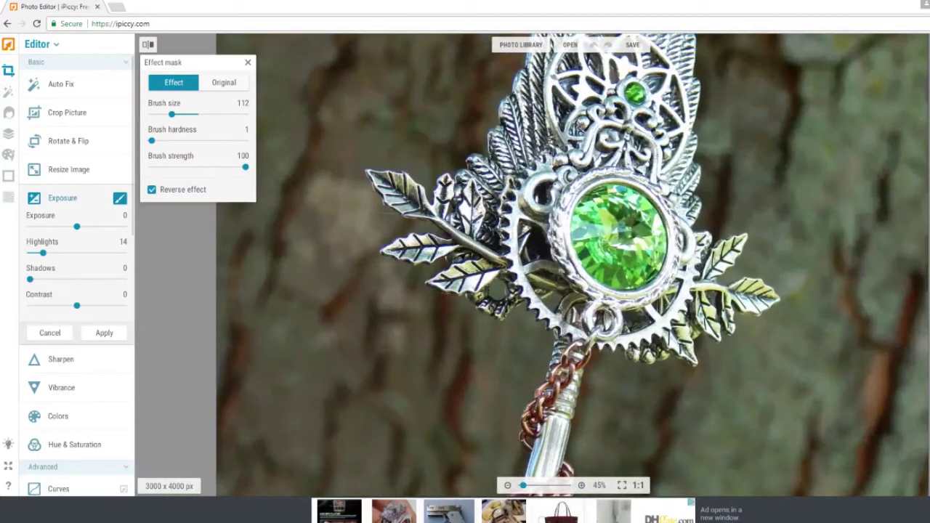
{"action": "scroll", "coordinate": [610, 273], "scroll_direction": "down", "scroll_amount": 3}
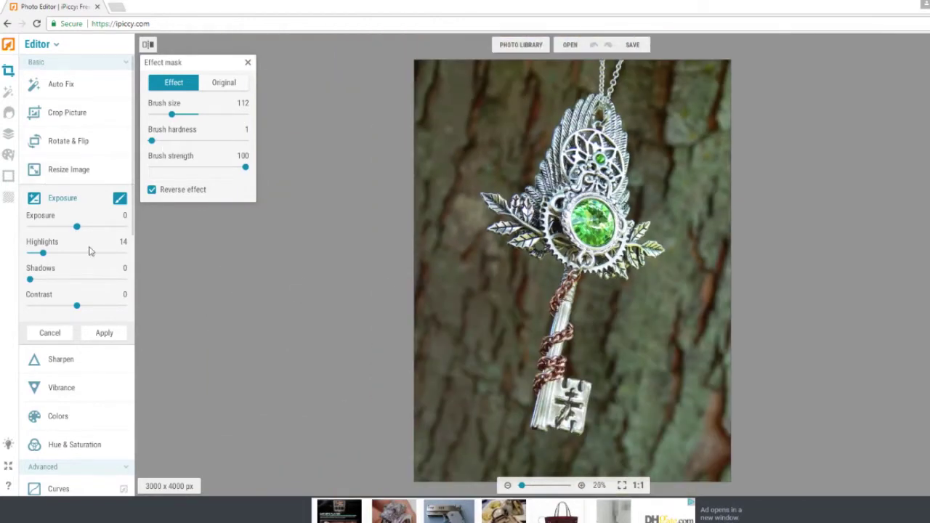
Step: Test the masked highlights at 100, settle on 11, and apply the exposure adjustment
{"action": "left_click_drag", "start_coordinate": [43, 253], "coordinate": [66, 253]}
{"action": "left_click_drag", "start_coordinate": [125, 265], "coordinate": [188, 264]}
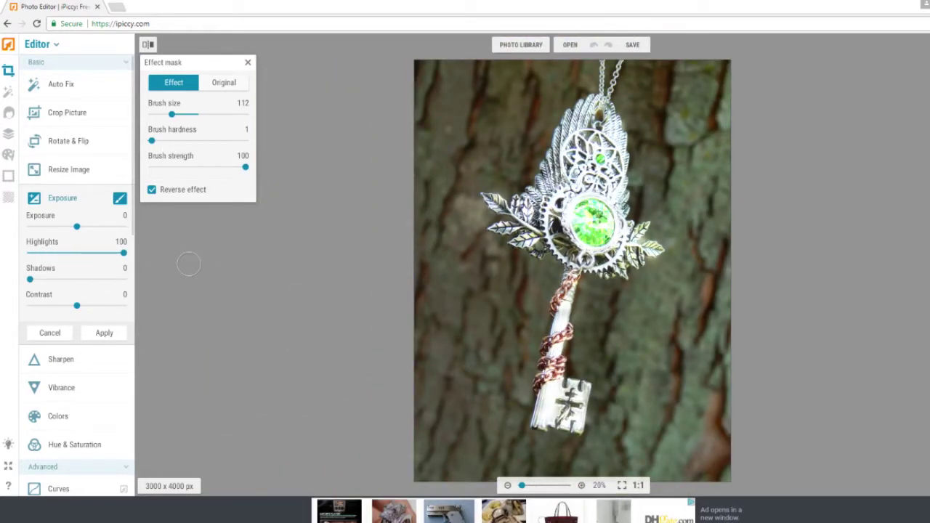
{"action": "left_click_drag", "start_coordinate": [124, 253], "coordinate": [40, 253]}
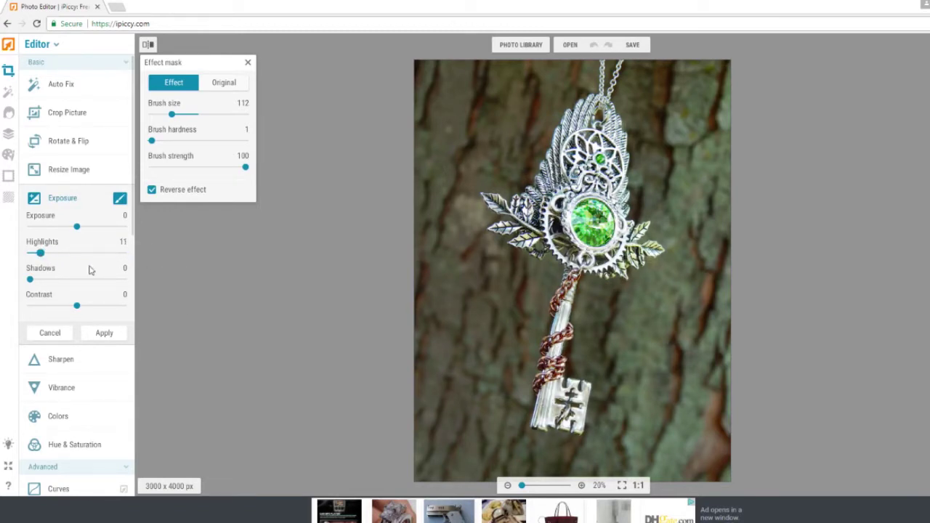
{"action": "left_click", "coordinate": [105, 334]}
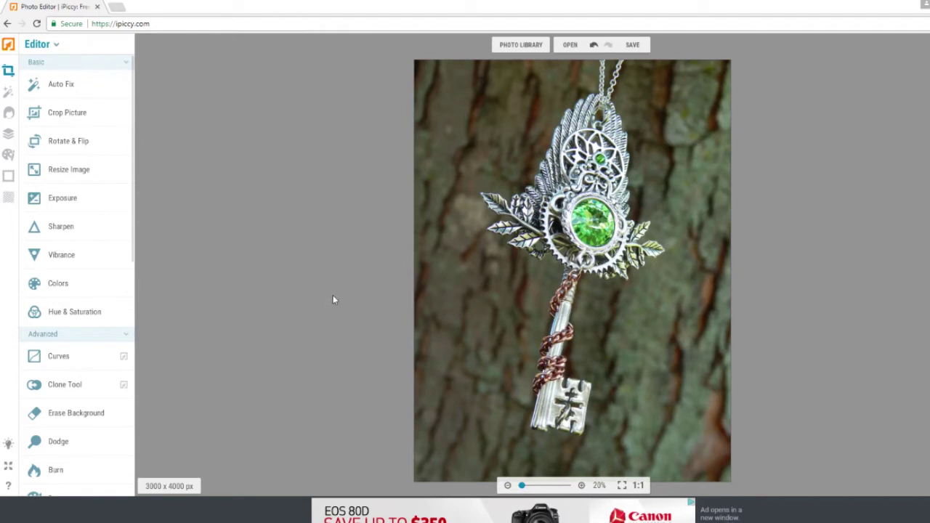
{"action": "scroll", "coordinate": [554, 310], "scroll_direction": "down", "scroll_amount": 1}
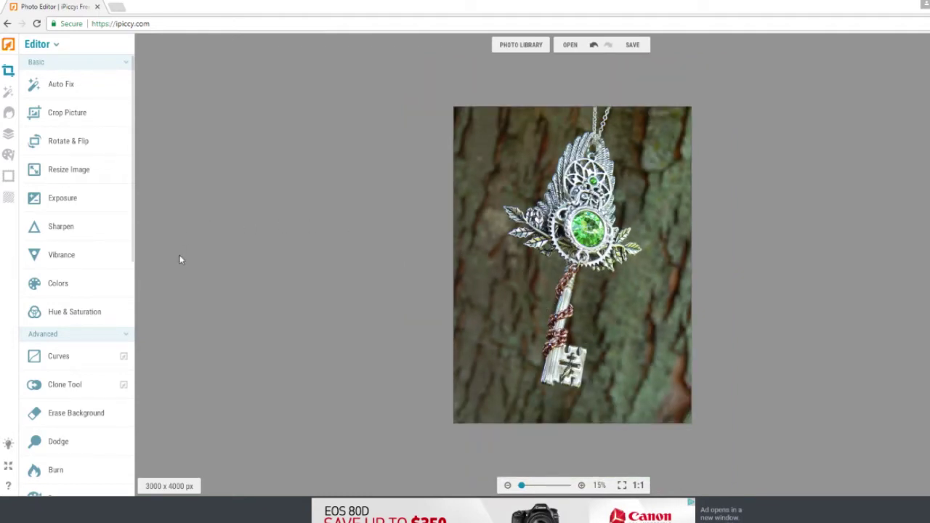
{"action": "scroll", "coordinate": [181, 259], "scroll_direction": "up", "scroll_amount": 1}
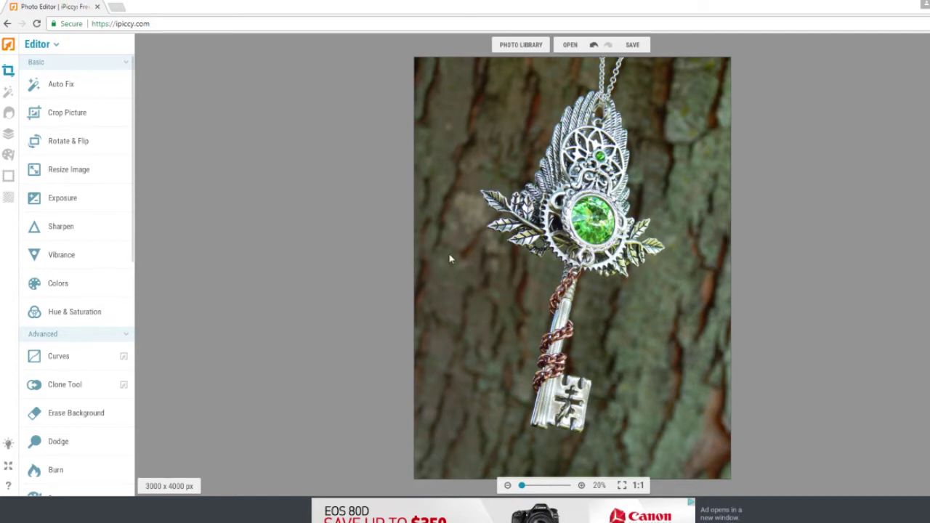
Step: Start the Shine Remover with a brush size of 7 at the thin light thread beside the pendant's upper-left leaf
{"action": "left_click", "coordinate": [9, 116]}
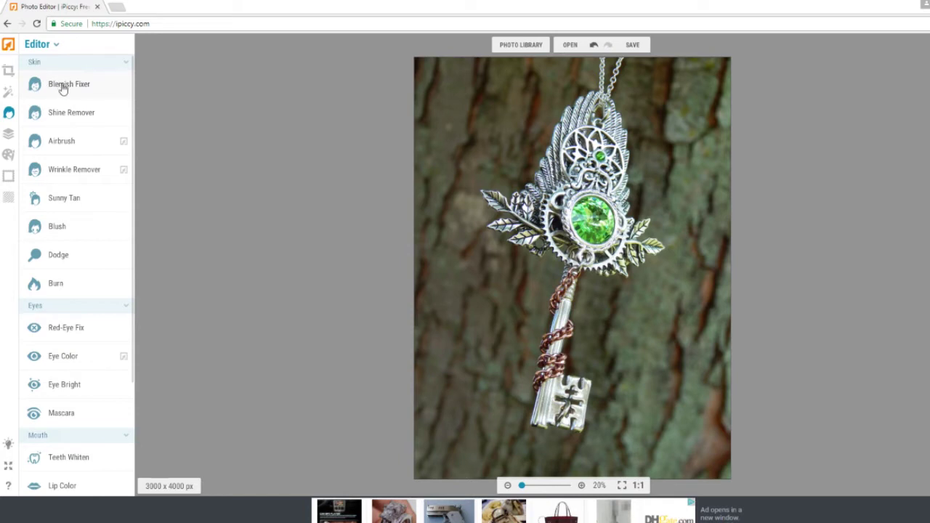
{"action": "left_click", "coordinate": [70, 118]}
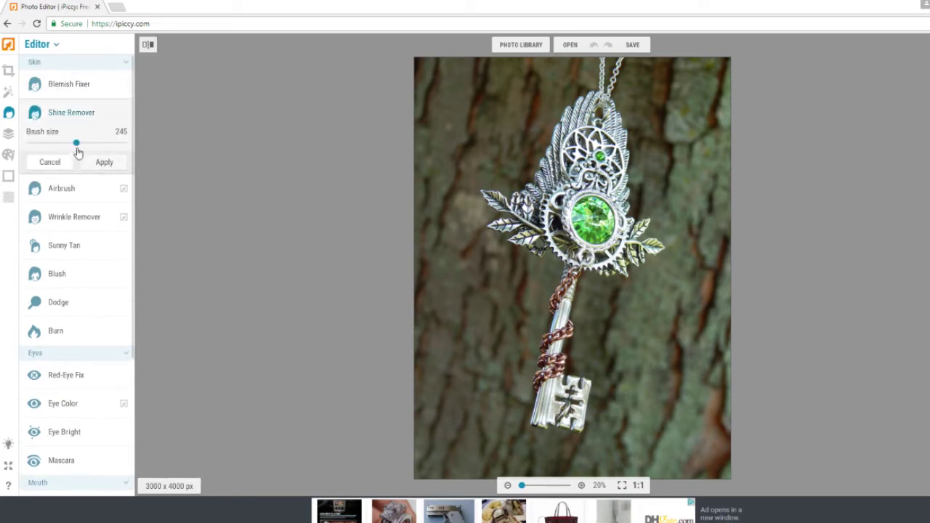
{"action": "left_click_drag", "start_coordinate": [75, 147], "coordinate": [34, 147]}
{"action": "scroll", "coordinate": [337, 192], "scroll_direction": "up", "scroll_amount": 5}
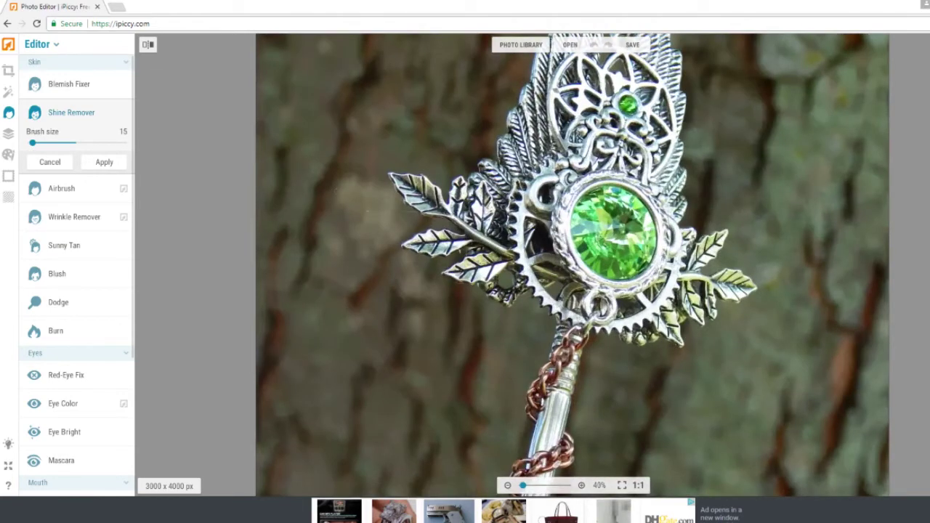
{"action": "scroll", "coordinate": [369, 219], "scroll_direction": "up", "scroll_amount": 3}
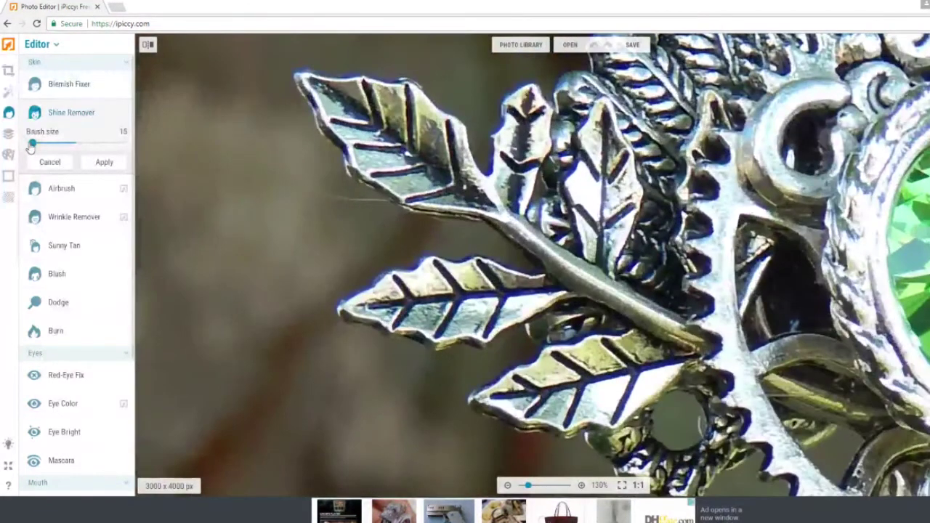
{"action": "left_click_drag", "start_coordinate": [33, 143], "coordinate": [33, 145]}
{"action": "scroll", "coordinate": [378, 211], "scroll_direction": "up", "scroll_amount": 4}
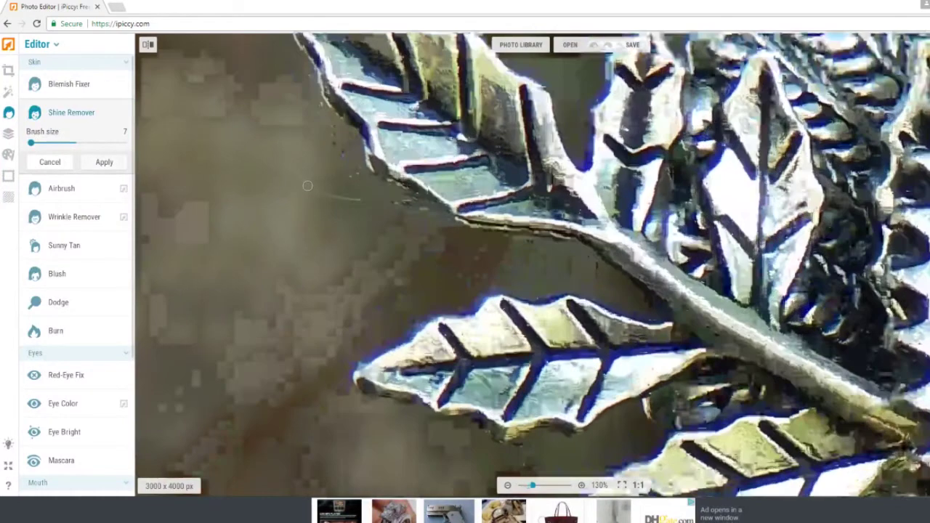
Step: Brush away the light threads in the background beside the leaf, set the brush size to 15, and apply the shine removal
{"action": "mouse_move", "coordinate": [378, 211]}
{"action": "left_mouse_down"}
{"action": "mouse_move", "coordinate": [418, 199]}
{"action": "mouse_move", "coordinate": [522, 208]}
{"action": "mouse_move", "coordinate": [473, 199]}
{"action": "mouse_move", "coordinate": [505, 197]}
{"action": "mouse_move", "coordinate": [514, 201]}
{"action": "mouse_move", "coordinate": [414, 205]}
{"action": "mouse_move", "coordinate": [355, 194]}
{"action": "mouse_move", "coordinate": [515, 204]}
{"action": "left_mouse_up"}
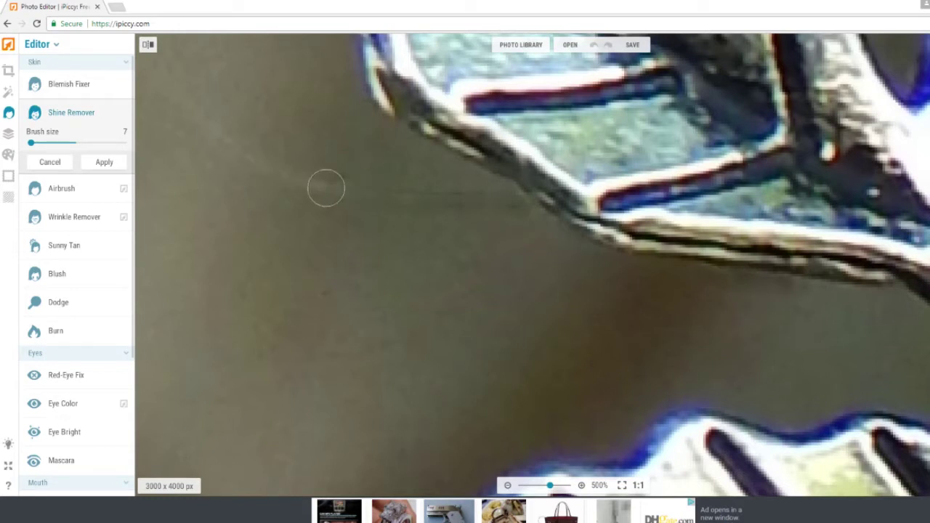
{"action": "left_click_drag", "start_coordinate": [35, 143], "coordinate": [36, 146]}
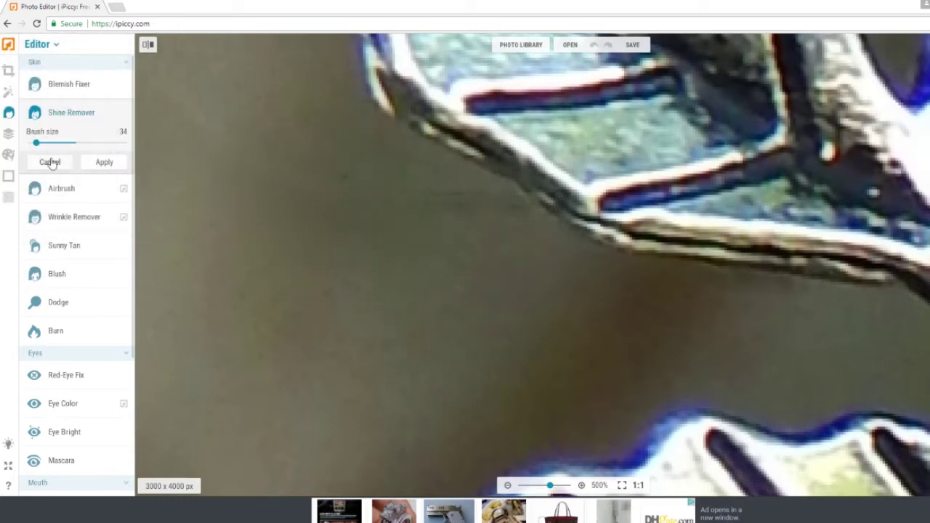
{"action": "left_click_drag", "start_coordinate": [37, 143], "coordinate": [32, 143]}
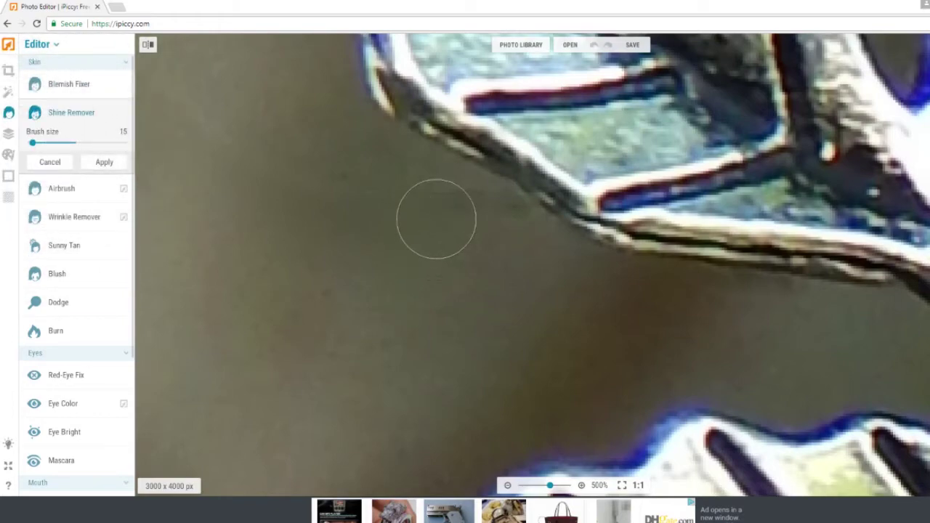
{"action": "scroll", "coordinate": [348, 203], "scroll_direction": "down", "scroll_amount": 10}
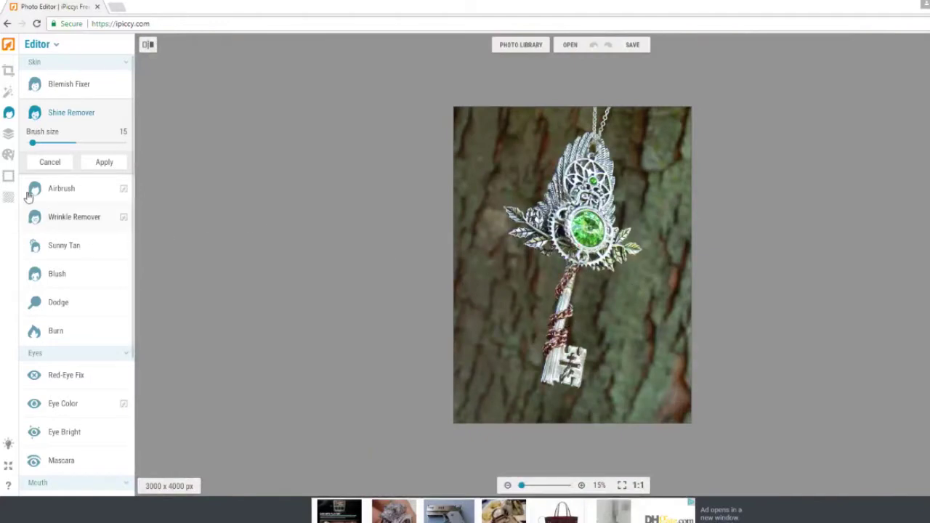
{"action": "left_click", "coordinate": [100, 162]}
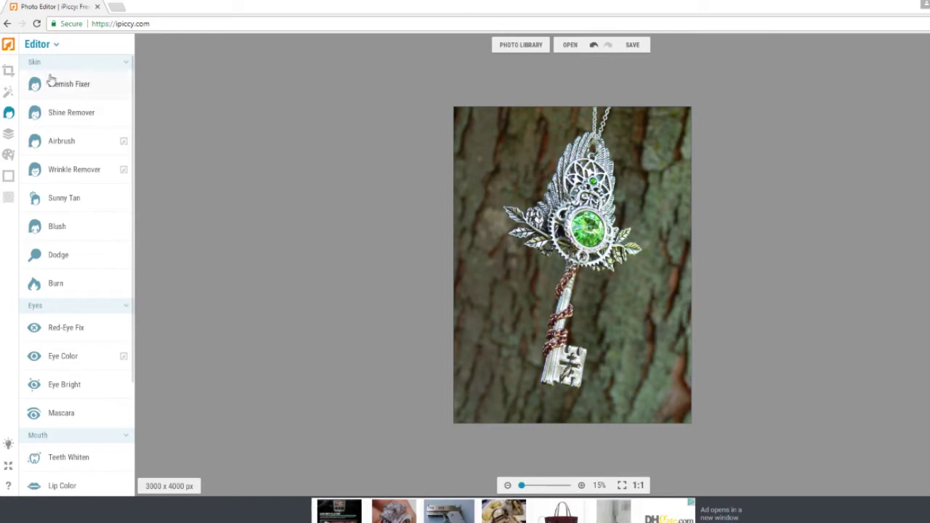
Step: Set the photo's saturation to -100 in Hue & Saturation and limit it with a reversed effect mask
{"action": "left_click", "coordinate": [9, 71]}
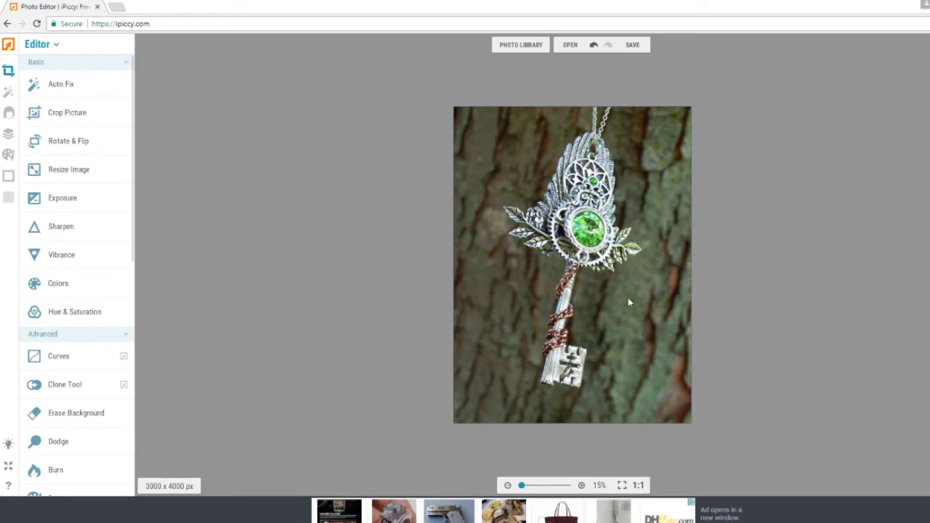
{"action": "left_click", "coordinate": [91, 315]}
{"action": "left_click_drag", "start_coordinate": [76, 368], "coordinate": [30, 367]}
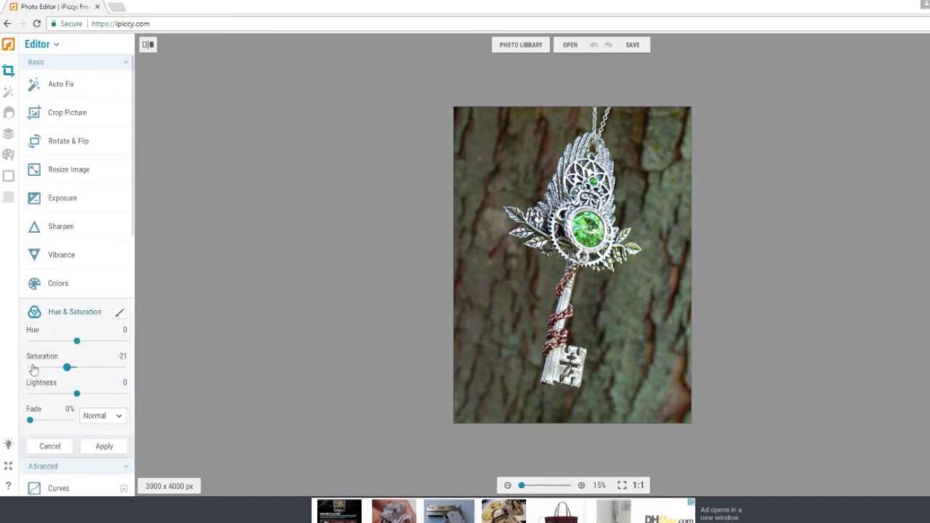
{"action": "left_click", "coordinate": [120, 313]}
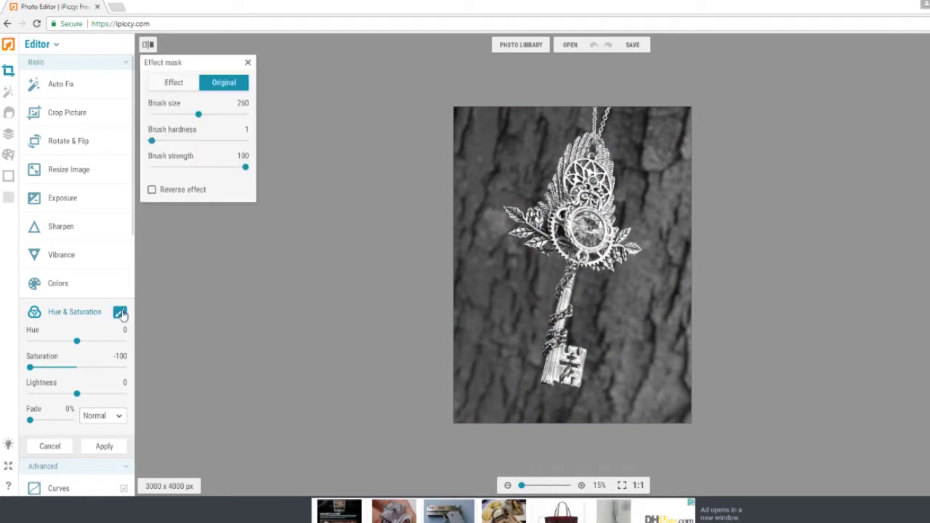
{"action": "left_click", "coordinate": [152, 191]}
Step: Paint the desaturation effect over the outer bark background around the whole pendant with the 260 brush
{"action": "scroll", "coordinate": [436, 327], "scroll_direction": "up", "scroll_amount": 2}
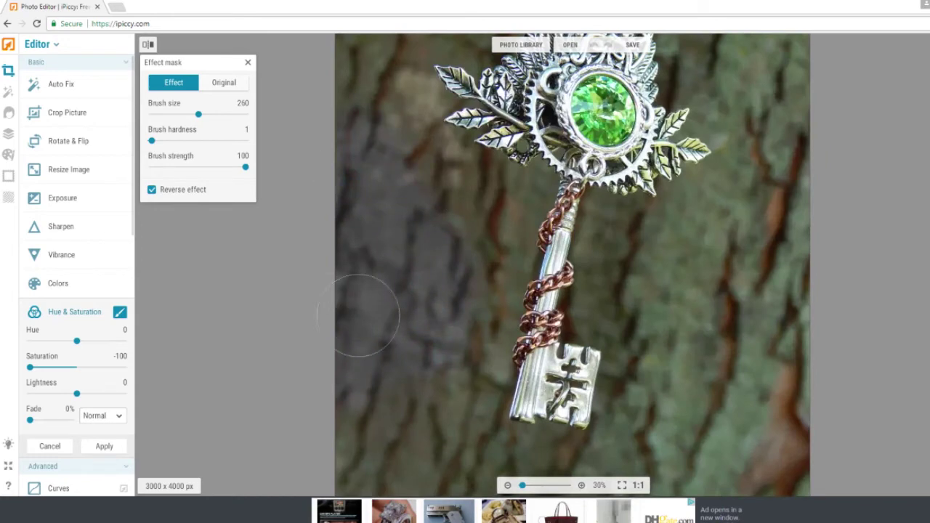
{"action": "scroll", "coordinate": [437, 400], "scroll_direction": "down", "scroll_amount": 3}
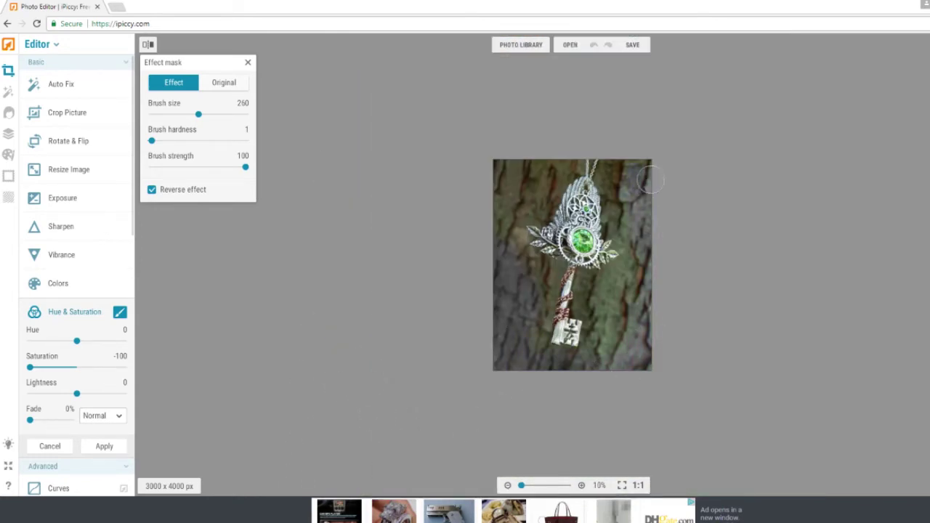
{"action": "scroll", "coordinate": [651, 180], "scroll_direction": "up", "scroll_amount": 2}
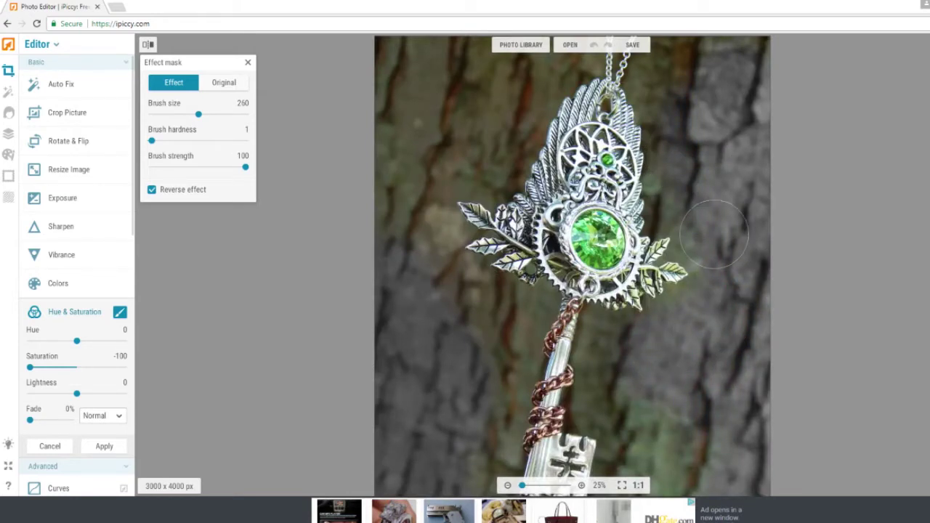
{"action": "scroll", "coordinate": [364, 166], "scroll_direction": "down", "scroll_amount": 2}
{"action": "scroll", "coordinate": [377, 63], "scroll_direction": "up", "scroll_amount": 3}
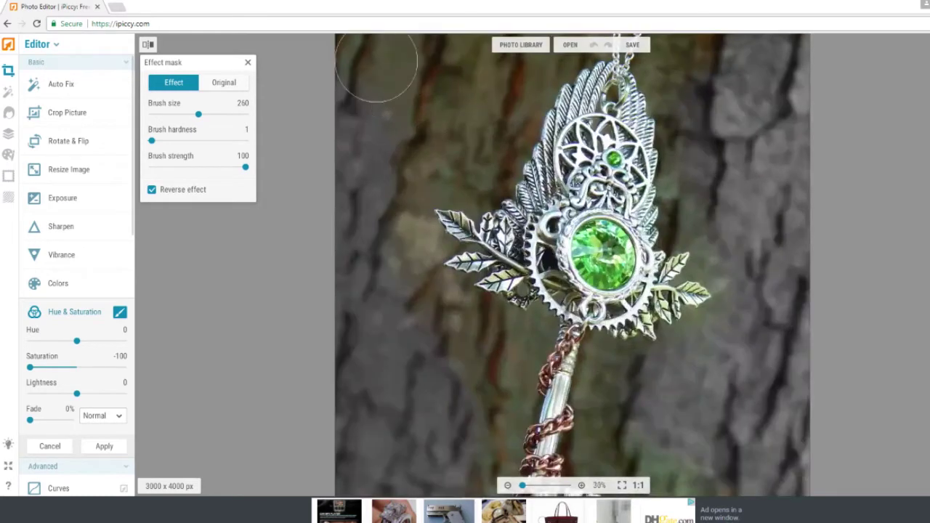
{"action": "scroll", "coordinate": [376, 64], "scroll_direction": "down", "scroll_amount": 1}
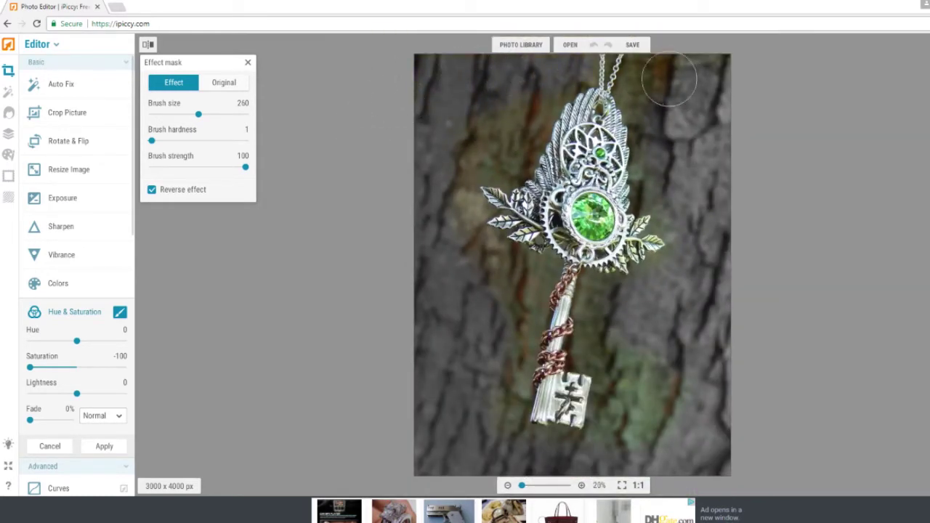
{"action": "mouse_move", "coordinate": [669, 80]}
{"action": "left_mouse_down"}
{"action": "mouse_move", "coordinate": [635, 75]}
{"action": "mouse_move", "coordinate": [658, 97]}
{"action": "mouse_move", "coordinate": [640, 94]}
{"action": "mouse_move", "coordinate": [642, 113]}
{"action": "mouse_move", "coordinate": [636, 93]}
{"action": "mouse_move", "coordinate": [662, 133]}
{"action": "mouse_move", "coordinate": [655, 127]}
{"action": "mouse_move", "coordinate": [662, 190]}
{"action": "mouse_move", "coordinate": [692, 144]}
{"action": "mouse_move", "coordinate": [706, 60]}
{"action": "left_mouse_up"}
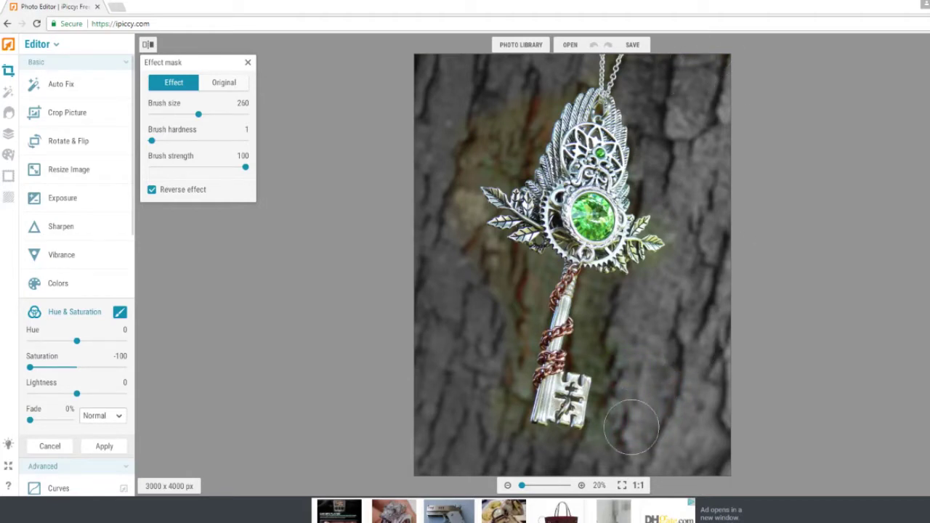
{"action": "mouse_move", "coordinate": [494, 423]}
{"action": "left_mouse_down"}
{"action": "mouse_move", "coordinate": [501, 277]}
{"action": "mouse_move", "coordinate": [470, 255]}
{"action": "mouse_move", "coordinate": [438, 154]}
{"action": "mouse_move", "coordinate": [488, 128]}
{"action": "mouse_move", "coordinate": [495, 162]}
{"action": "mouse_move", "coordinate": [515, 153]}
{"action": "mouse_move", "coordinate": [512, 136]}
{"action": "mouse_move", "coordinate": [554, 80]}
{"action": "mouse_move", "coordinate": [577, 70]}
{"action": "left_mouse_up"}
Step: Set the mask brush size to 68 and desaturate the bark closer to the pendant's wings
{"action": "left_click_drag", "start_coordinate": [197, 115], "coordinate": [165, 115]}
{"action": "scroll", "coordinate": [571, 96], "scroll_direction": "up", "scroll_amount": 3}
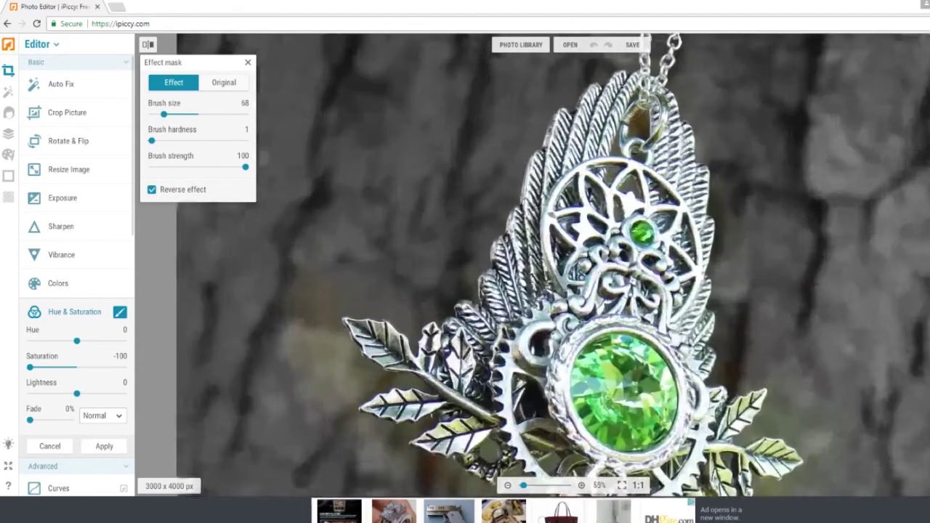
{"action": "scroll", "coordinate": [570, 96], "scroll_direction": "up", "scroll_amount": 1}
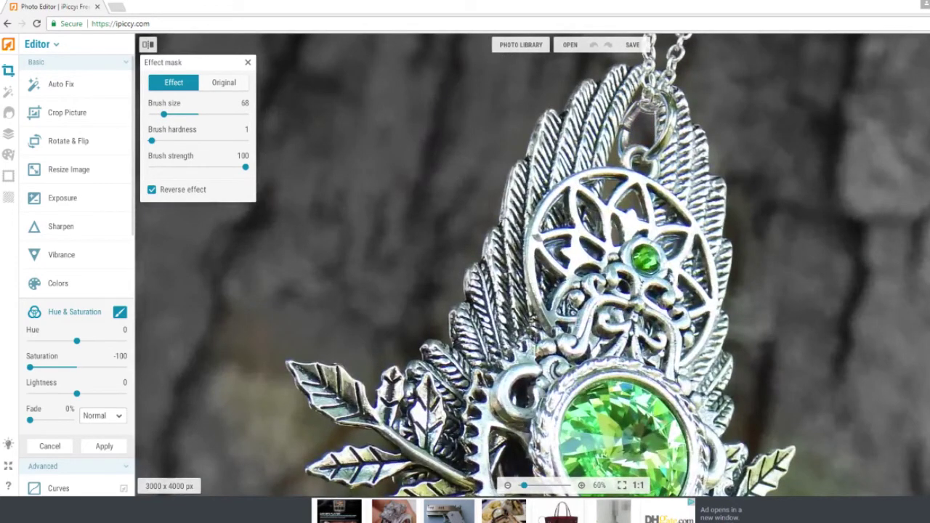
{"action": "scroll", "coordinate": [605, 89], "scroll_direction": "down", "scroll_amount": 3}
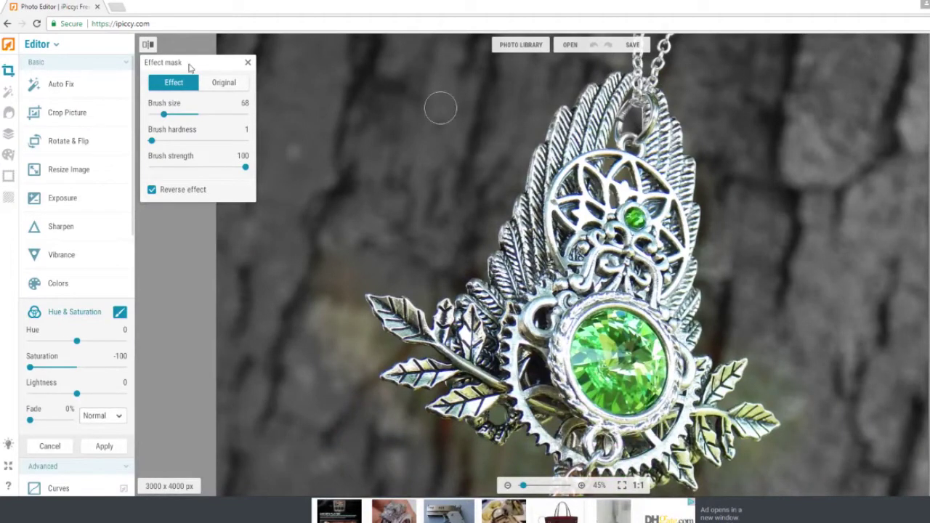
Step: Reduce the mask brush size to 33 and desaturate the bark tight against the wings and upper leaves
{"action": "left_click", "coordinate": [155, 114]}
{"action": "scroll", "coordinate": [542, 347], "scroll_direction": "down", "scroll_amount": 2}
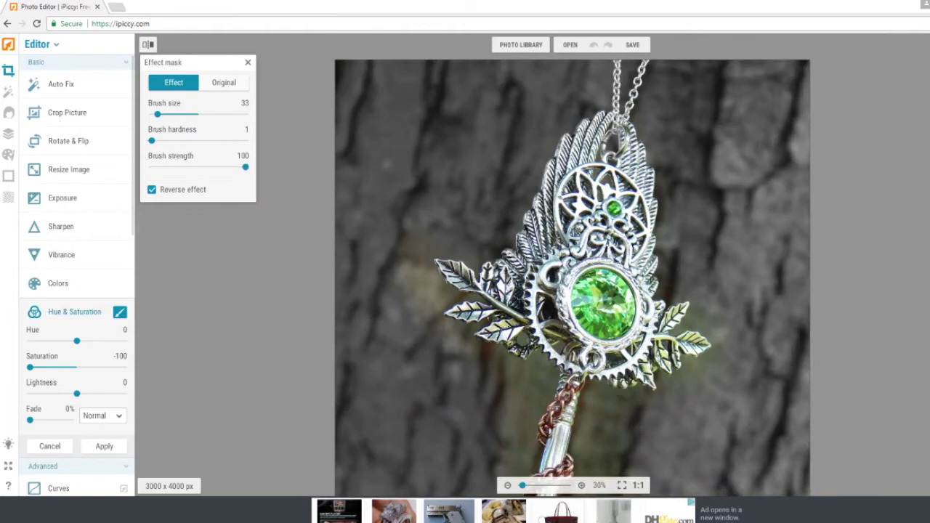
{"action": "scroll", "coordinate": [579, 242], "scroll_direction": "up", "scroll_amount": 3}
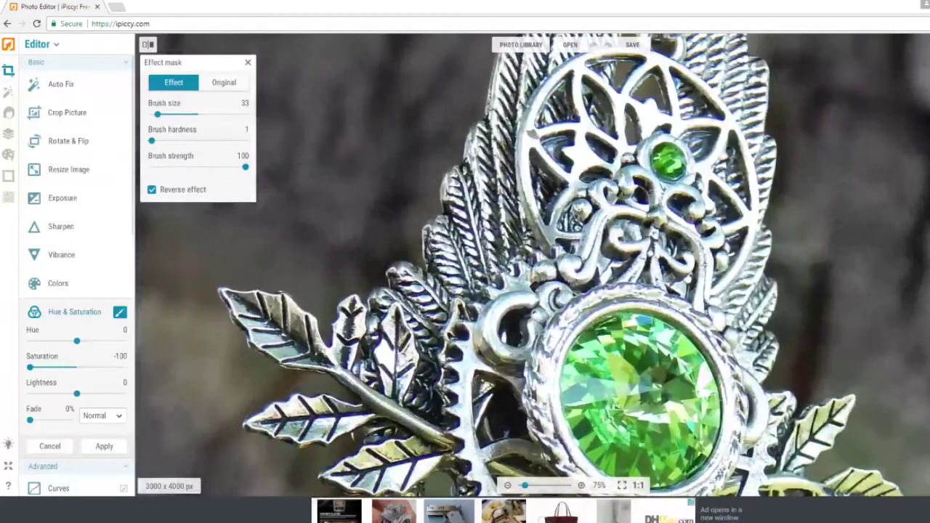
{"action": "scroll", "coordinate": [579, 294], "scroll_direction": "down", "scroll_amount": 3}
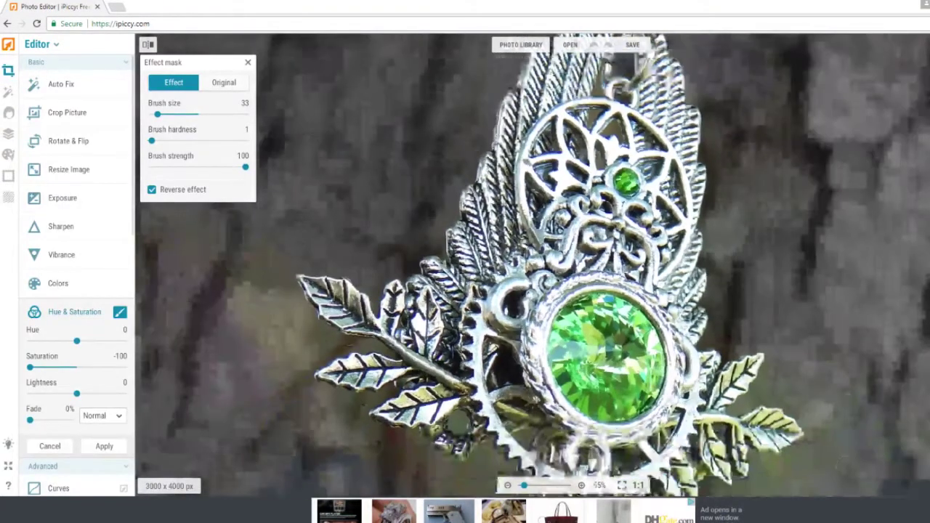
{"action": "scroll", "coordinate": [556, 480], "scroll_direction": "up", "scroll_amount": 3}
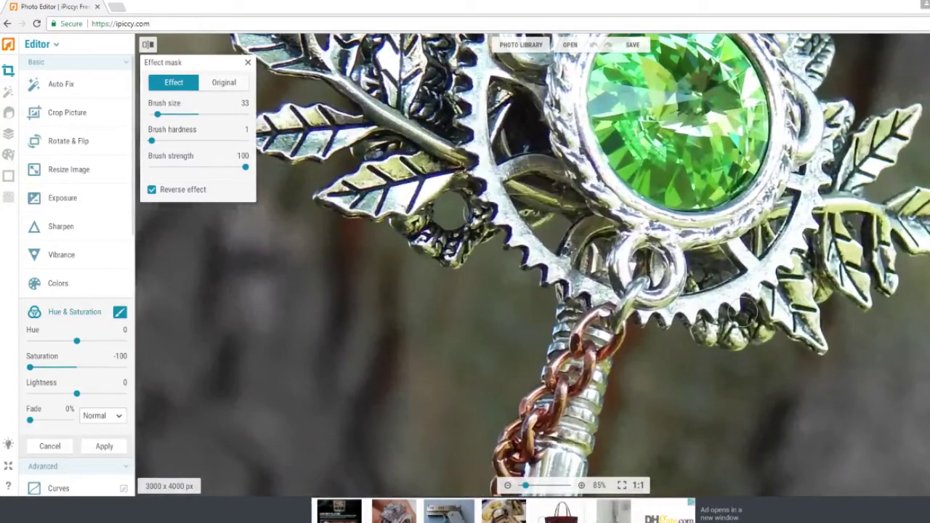
Step: Desaturate the openings inside the gear, the small textured ring beside it and the neighbouring lower-left leaf
{"action": "scroll", "coordinate": [524, 146], "scroll_direction": "up", "scroll_amount": 1}
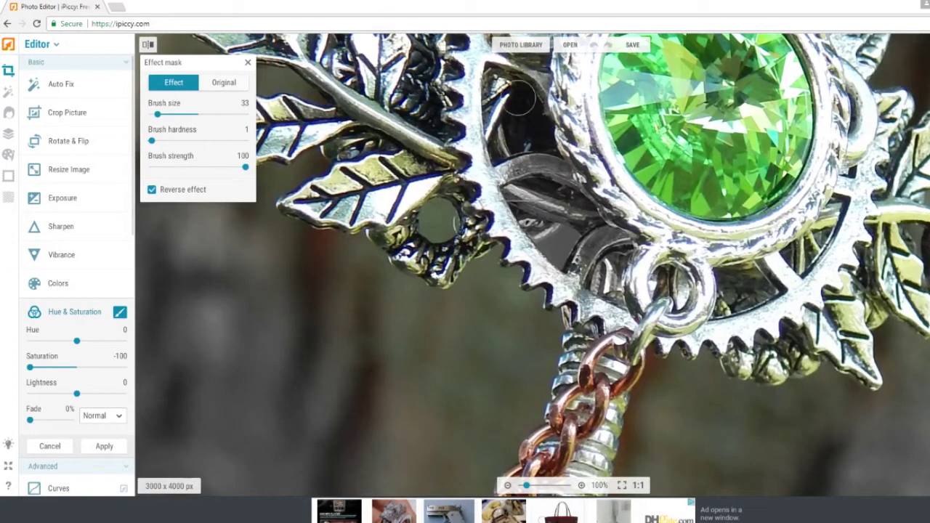
{"action": "left_click_drag", "start_coordinate": [519, 99], "coordinate": [491, 91]}
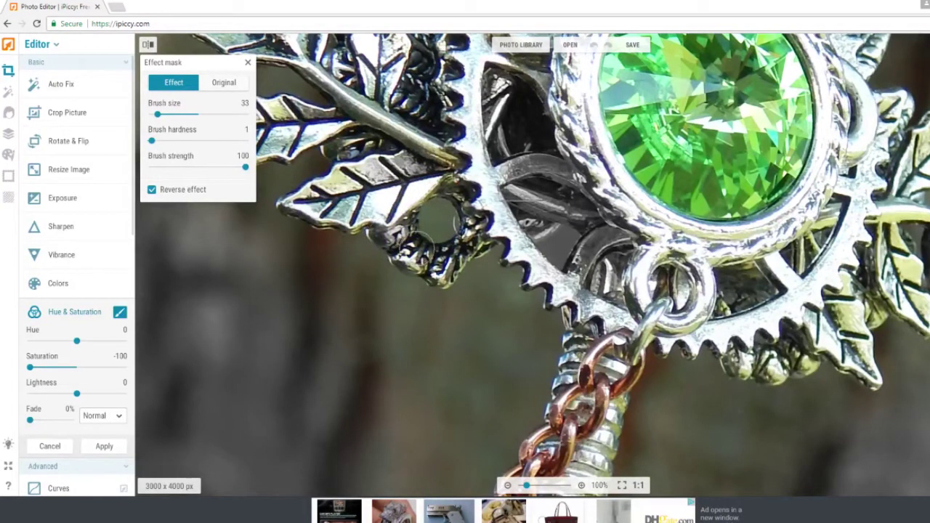
{"action": "mouse_move", "coordinate": [407, 254]}
{"action": "left_mouse_down"}
{"action": "mouse_move", "coordinate": [444, 274]}
{"action": "mouse_move", "coordinate": [434, 280]}
{"action": "mouse_move", "coordinate": [482, 248]}
{"action": "mouse_move", "coordinate": [467, 213]}
{"action": "mouse_move", "coordinate": [449, 201]}
{"action": "mouse_move", "coordinate": [452, 187]}
{"action": "mouse_move", "coordinate": [444, 233]}
{"action": "left_mouse_up"}
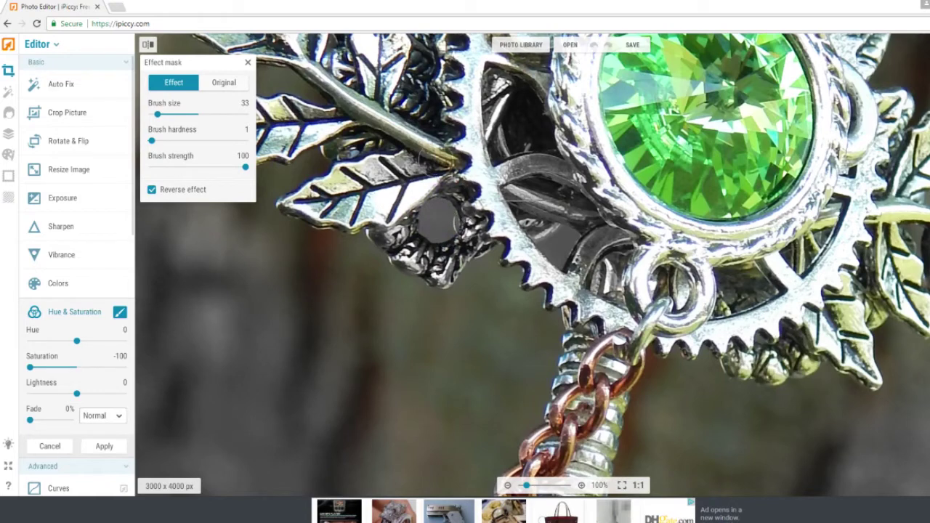
{"action": "mouse_move", "coordinate": [418, 142]}
{"action": "left_mouse_down"}
{"action": "mouse_move", "coordinate": [377, 129]}
{"action": "mouse_move", "coordinate": [359, 149]}
{"action": "mouse_move", "coordinate": [349, 140]}
{"action": "mouse_move", "coordinate": [336, 159]}
{"action": "left_mouse_up"}
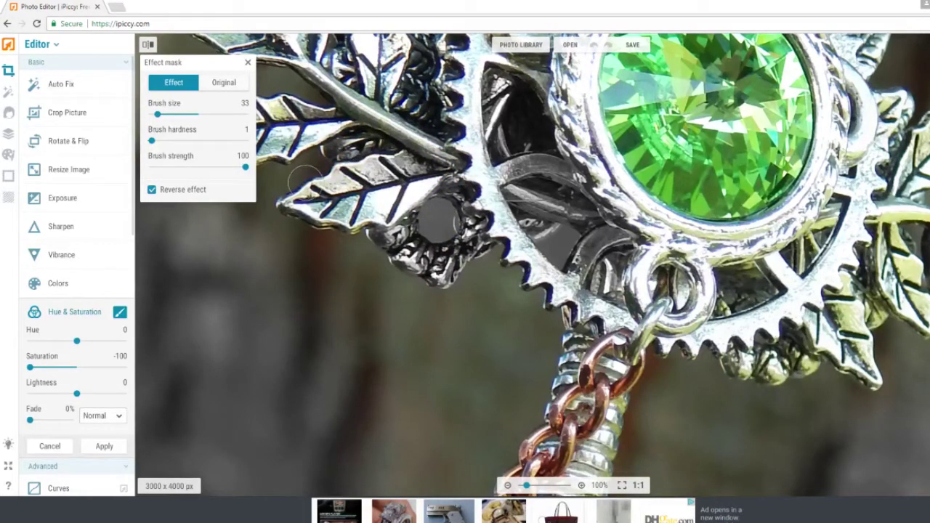
Step: Desaturate the bark below the gear at brush size 138, and the right-hand leaves and gear surroundings at size 62
{"action": "left_click", "coordinate": [176, 115]}
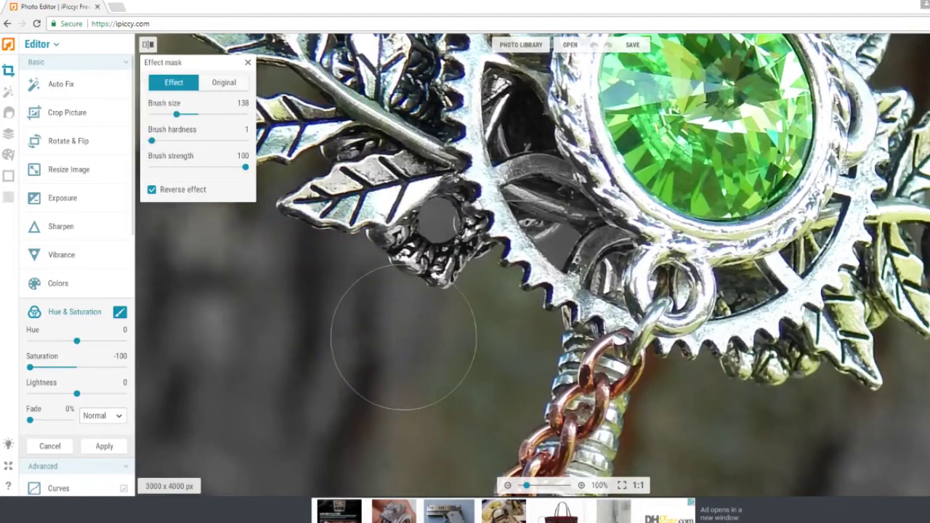
{"action": "scroll", "coordinate": [473, 332], "scroll_direction": "down", "scroll_amount": 3}
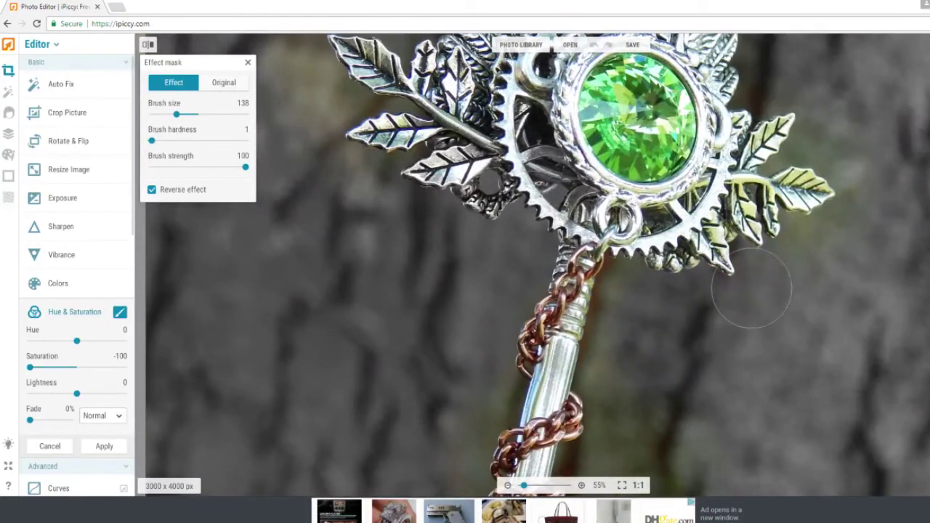
{"action": "left_click", "coordinate": [163, 115]}
{"action": "scroll", "coordinate": [712, 170], "scroll_direction": "up", "scroll_amount": 2}
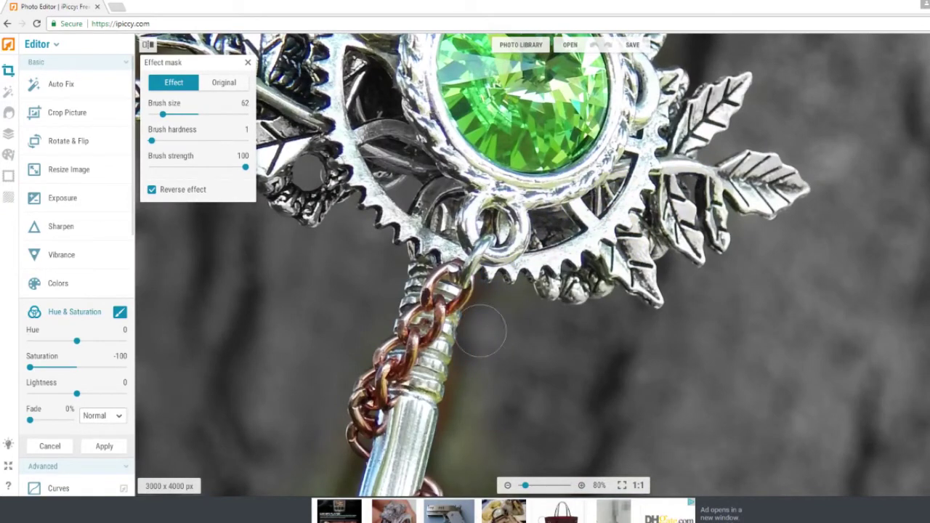
{"action": "scroll", "coordinate": [407, 200], "scroll_direction": "down", "scroll_amount": 2}
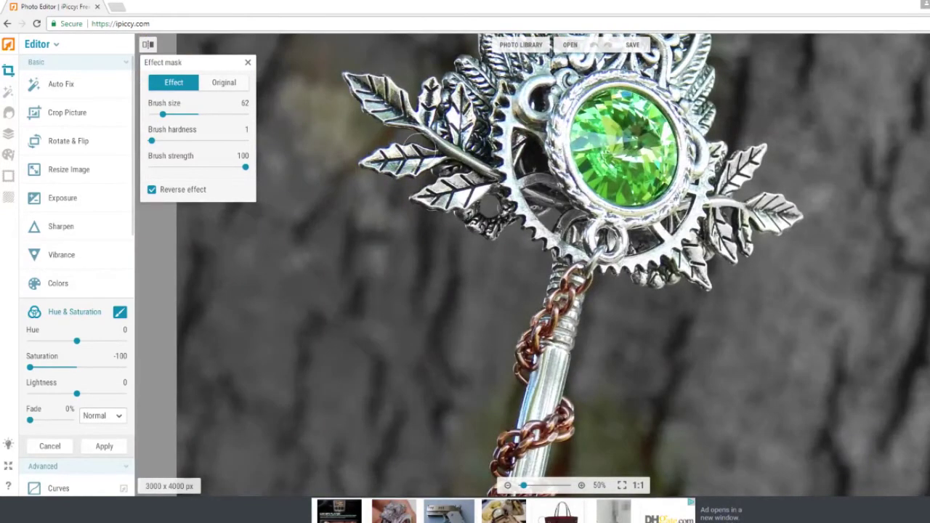
{"action": "scroll", "coordinate": [345, 109], "scroll_direction": "down", "scroll_amount": 2}
{"action": "scroll", "coordinate": [360, 291], "scroll_direction": "up", "scroll_amount": 2}
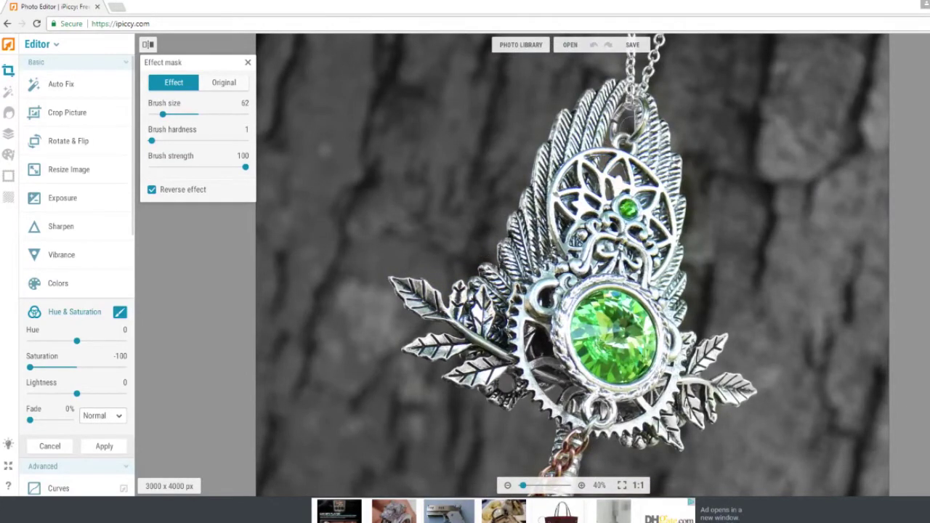
{"action": "scroll", "coordinate": [675, 94], "scroll_direction": "down", "scroll_amount": 1}
{"action": "scroll", "coordinate": [682, 306], "scroll_direction": "up", "scroll_amount": 3}
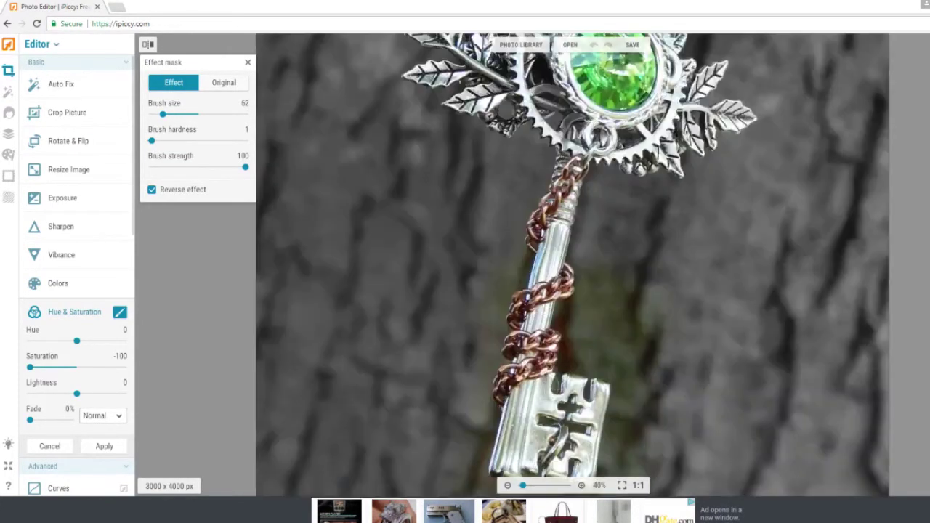
Step: Set the mask brush size to 24 and desaturate the bark along the copper chain and upper key shaft
{"action": "left_click_drag", "start_coordinate": [163, 115], "coordinate": [156, 114]}
{"action": "scroll", "coordinate": [442, 214], "scroll_direction": "up", "scroll_amount": 2}
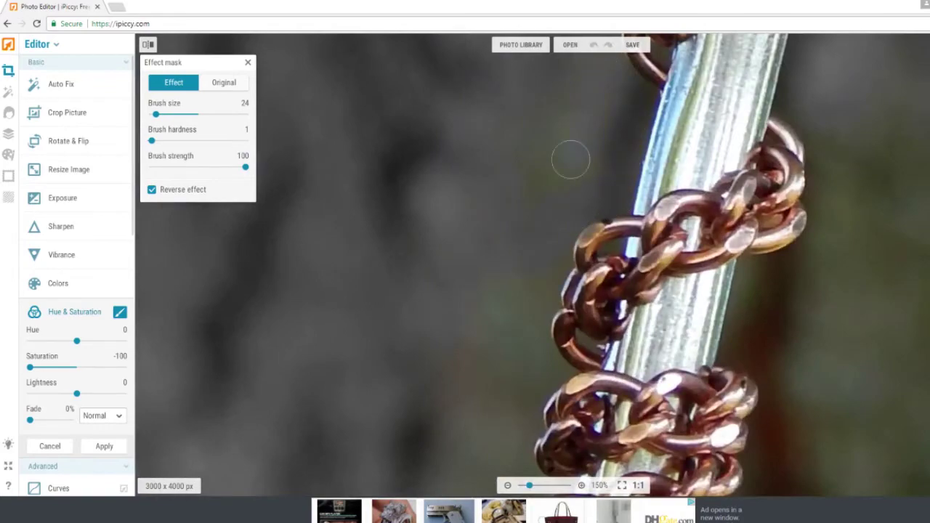
{"action": "scroll", "coordinate": [581, 218], "scroll_direction": "up", "scroll_amount": 3}
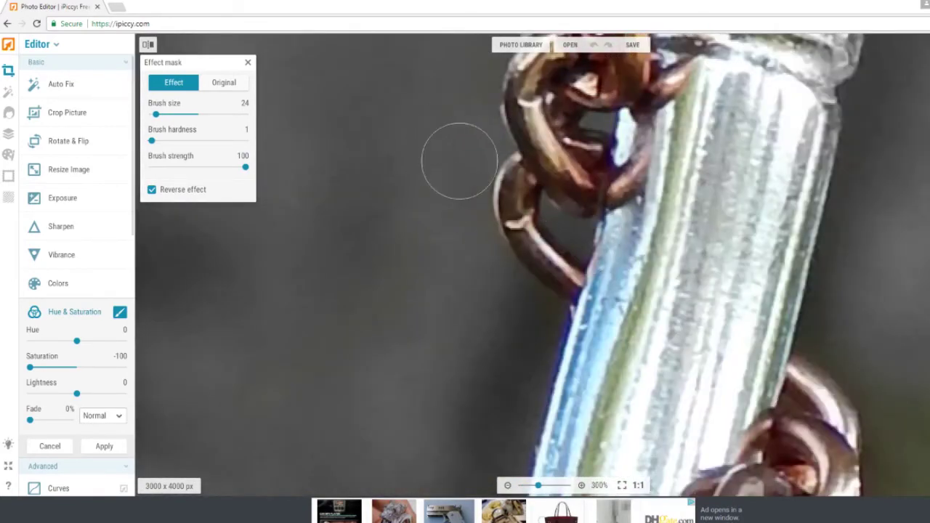
{"action": "scroll", "coordinate": [429, 216], "scroll_direction": "down", "scroll_amount": 3}
{"action": "scroll", "coordinate": [461, 95], "scroll_direction": "down", "scroll_amount": 2}
{"action": "scroll", "coordinate": [536, 225], "scroll_direction": "down", "scroll_amount": 2}
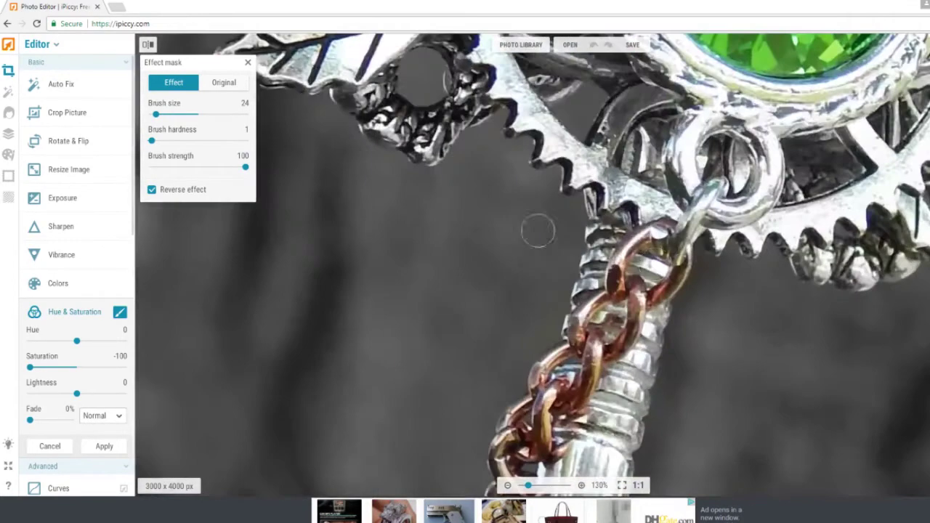
{"action": "scroll", "coordinate": [622, 373], "scroll_direction": "down", "scroll_amount": 2}
{"action": "scroll", "coordinate": [622, 373], "scroll_direction": "up", "scroll_amount": 4}
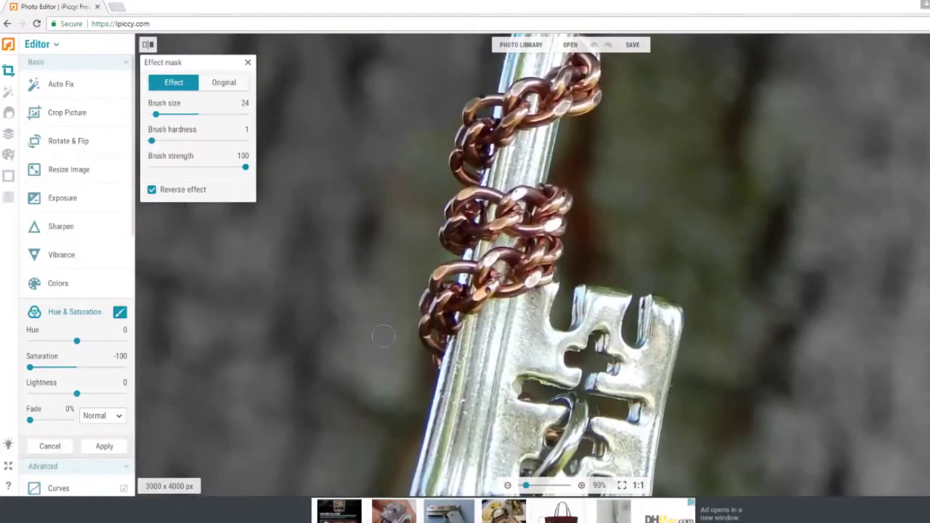
Step: Set the mask brush size to 18 and desaturate the bark beside the lower chain coils and key shaft
{"action": "left_click_drag", "start_coordinate": [156, 114], "coordinate": [154, 114]}
{"action": "scroll", "coordinate": [436, 182], "scroll_direction": "up", "scroll_amount": 2}
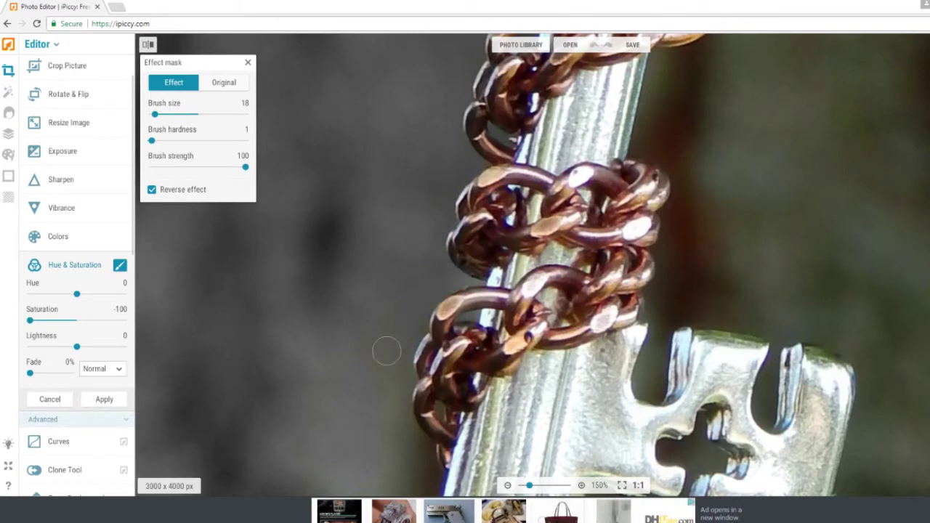
{"action": "scroll", "coordinate": [429, 385], "scroll_direction": "down", "scroll_amount": 4}
{"action": "scroll", "coordinate": [452, 323], "scroll_direction": "up", "scroll_amount": 3}
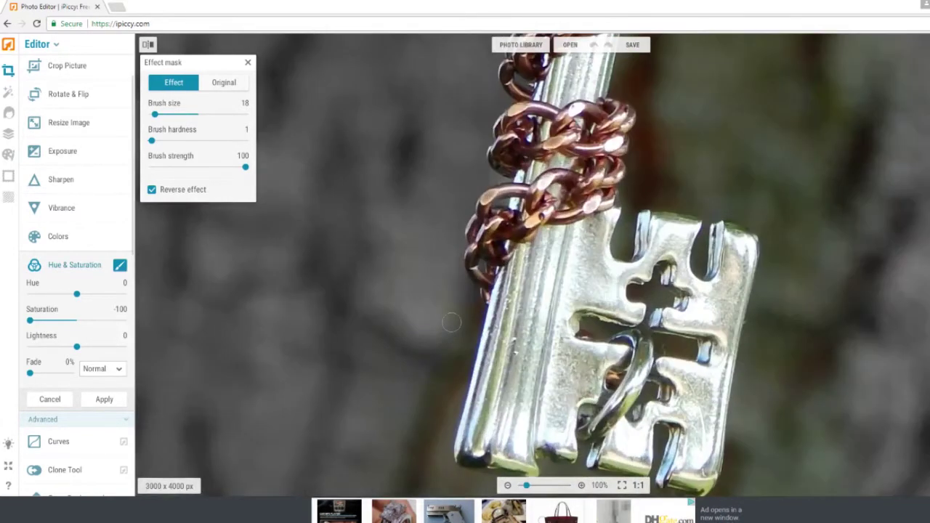
Step: Enlarge the mask brush to 62 and desaturate the key bit and the bark around it
{"action": "left_click_drag", "start_coordinate": [155, 115], "coordinate": [163, 115]}
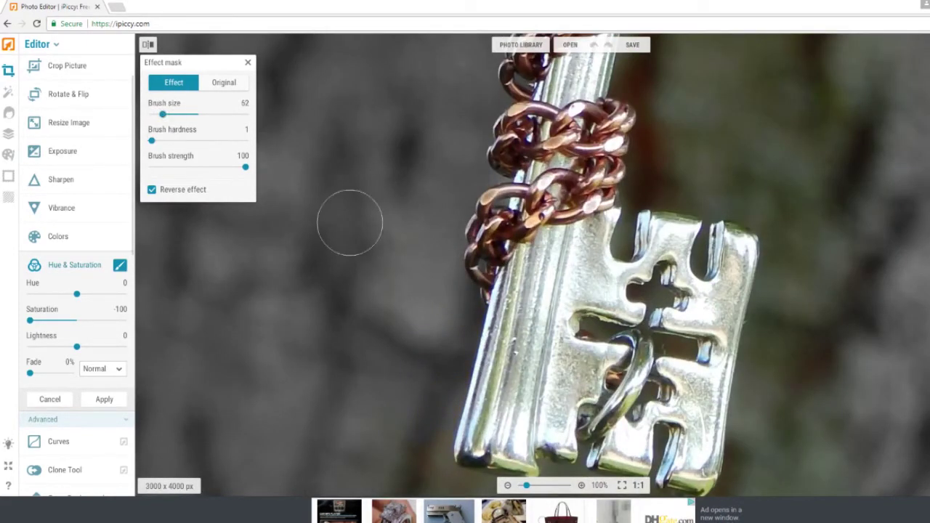
{"action": "scroll", "coordinate": [393, 261], "scroll_direction": "down", "scroll_amount": 3}
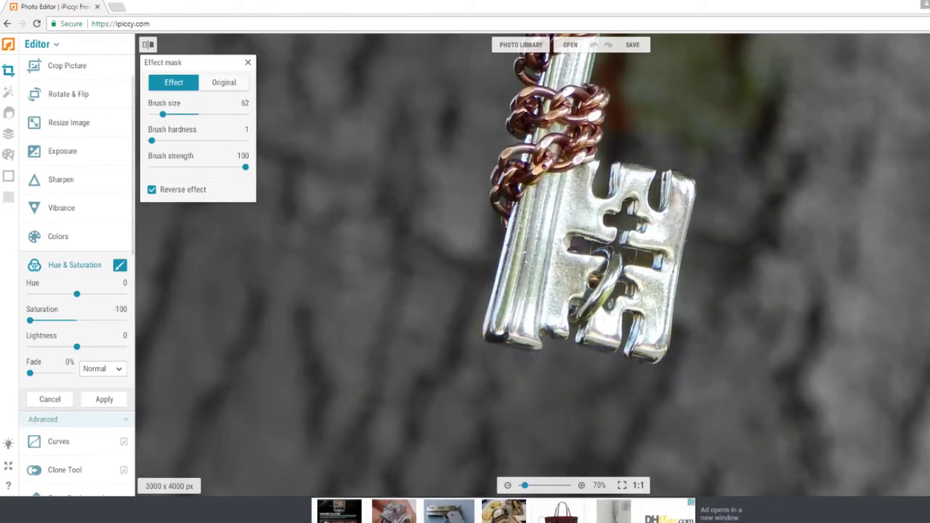
{"action": "scroll", "coordinate": [570, 213], "scroll_direction": "down", "scroll_amount": 1}
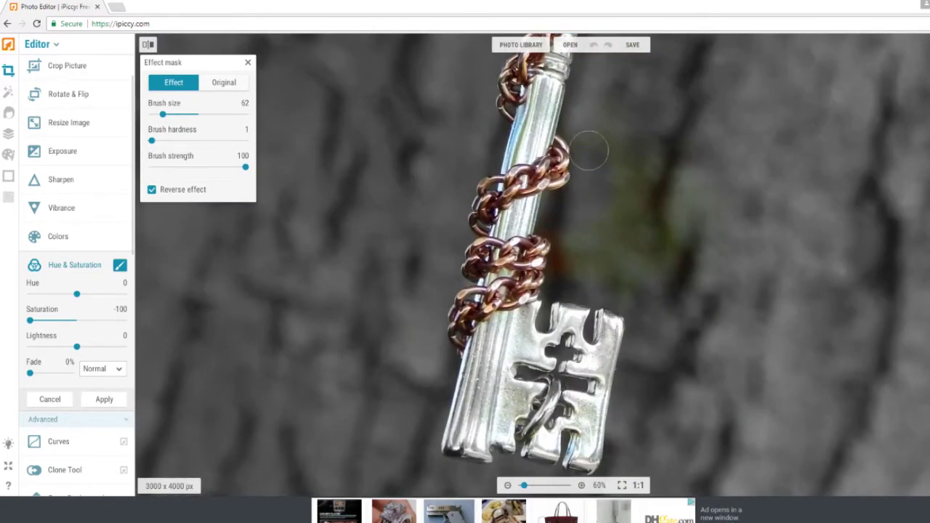
Step: Desaturate the remaining bark beside the copper chain with brush size 33 and hardness 31, and apply the effect
{"action": "left_click_drag", "start_coordinate": [163, 114], "coordinate": [179, 140]}
{"action": "scroll", "coordinate": [604, 251], "scroll_direction": "up", "scroll_amount": 5}
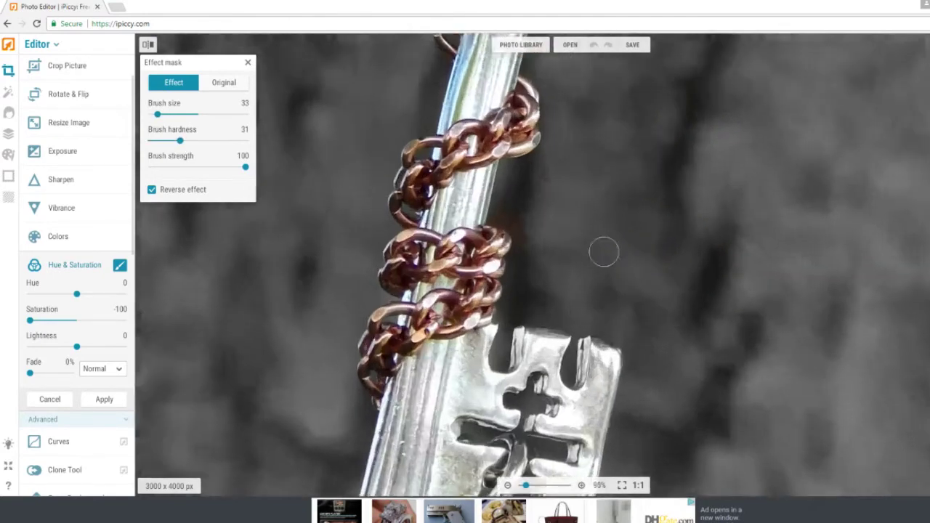
{"action": "scroll", "coordinate": [545, 327], "scroll_direction": "down", "scroll_amount": 6}
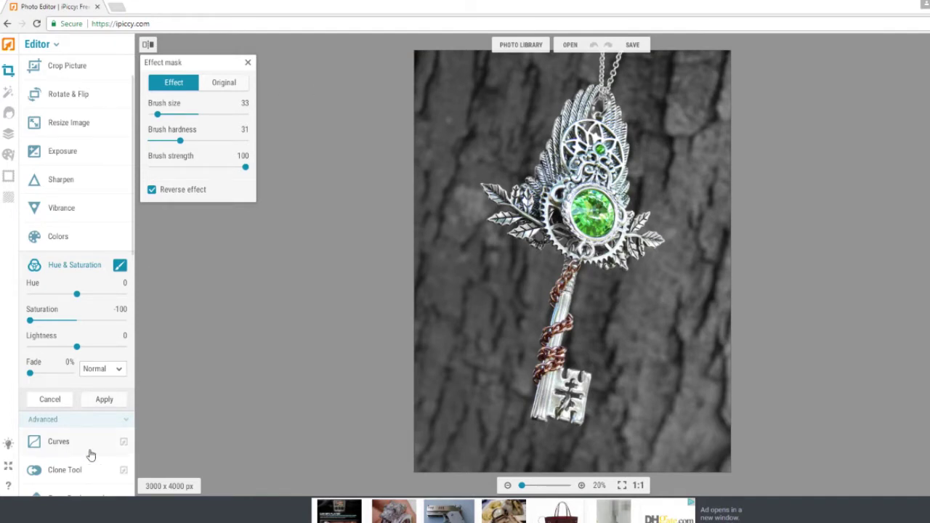
{"action": "left_click", "coordinate": [103, 399]}
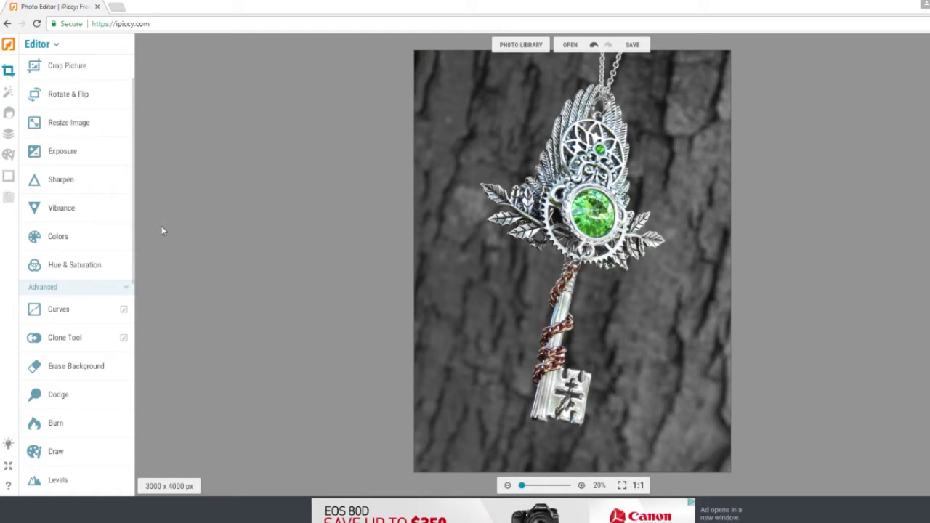
Step: Try the Sharpen effect with sharpness and clarity both at 100, and reset both to 0
{"action": "left_click", "coordinate": [65, 181]}
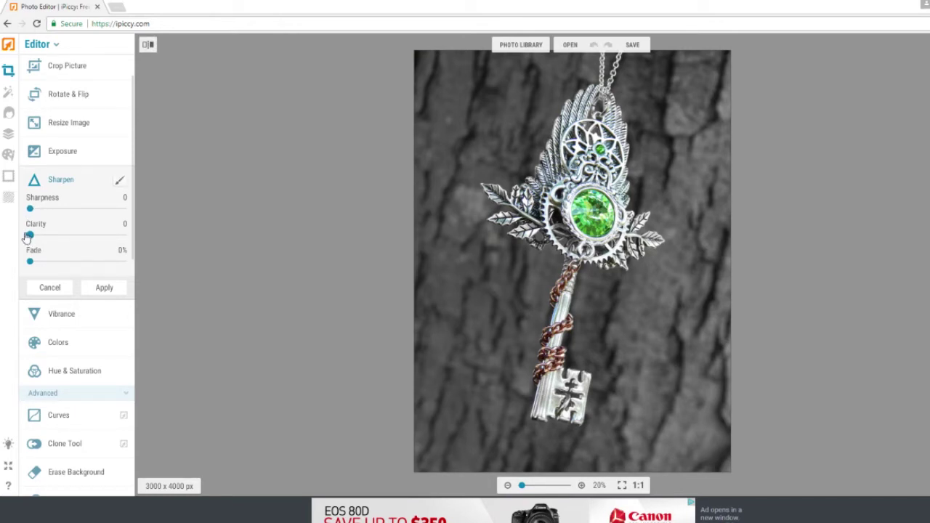
{"action": "left_click_drag", "start_coordinate": [30, 236], "coordinate": [123, 234]}
{"action": "left_click_drag", "start_coordinate": [31, 209], "coordinate": [124, 208]}
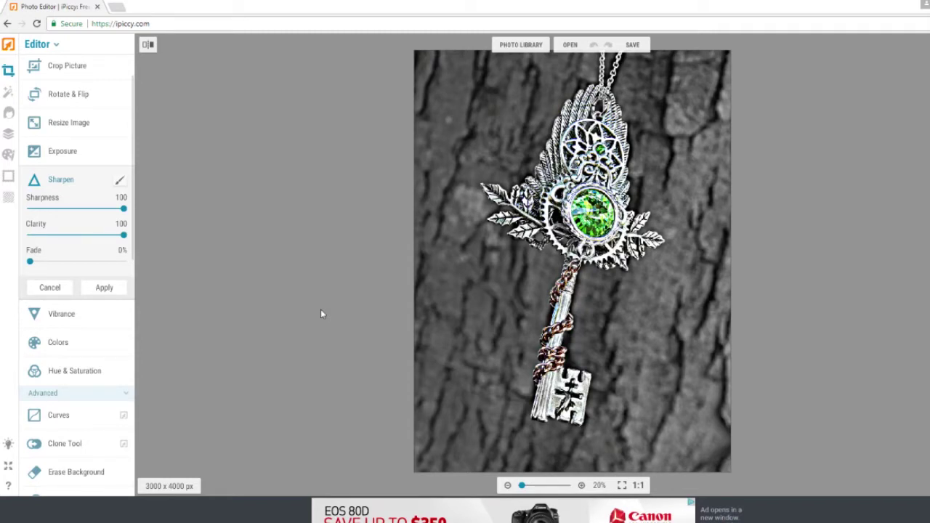
{"action": "left_click_drag", "start_coordinate": [122, 236], "coordinate": [40, 235]}
{"action": "left_click_drag", "start_coordinate": [123, 209], "coordinate": [5, 244]}
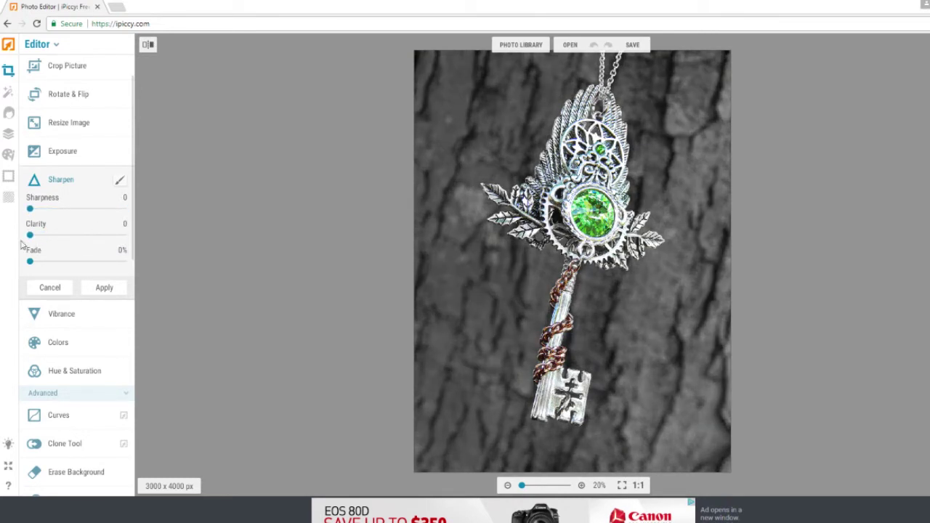
Step: Set the Sharpen effect's clarity to 11, checking the gem and gear details up close
{"action": "left_click_drag", "start_coordinate": [29, 235], "coordinate": [37, 238]}
{"action": "mouse_move", "coordinate": [37, 235]}
{"action": "left_mouse_down"}
{"action": "mouse_move", "coordinate": [14, 243]}
{"action": "mouse_move", "coordinate": [44, 240]}
{"action": "left_mouse_up"}
{"action": "scroll", "coordinate": [578, 207], "scroll_direction": "up", "scroll_amount": 5}
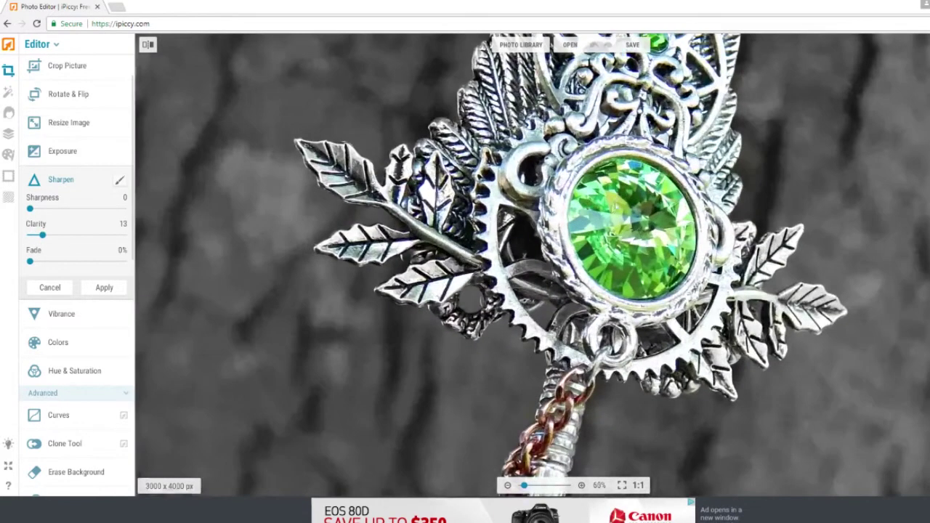
{"action": "scroll", "coordinate": [670, 192], "scroll_direction": "up", "scroll_amount": 3}
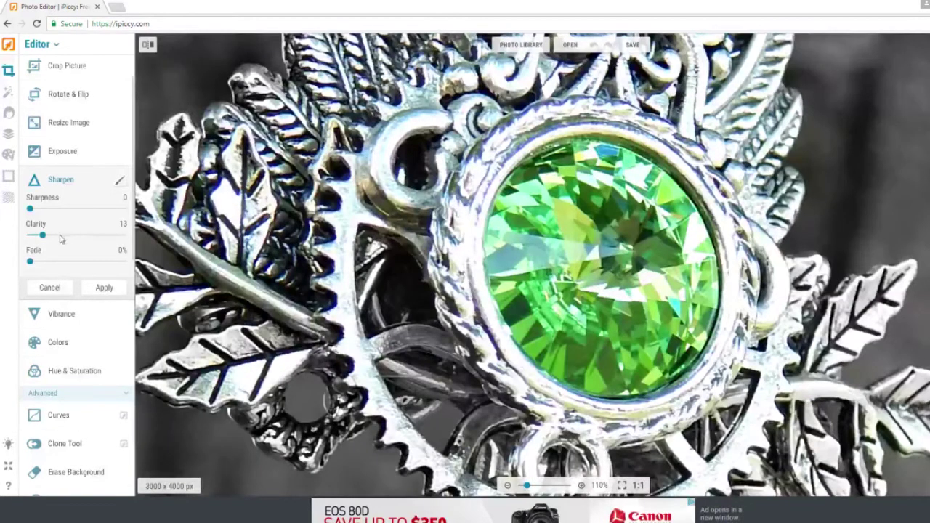
{"action": "mouse_move", "coordinate": [41, 237]}
{"action": "left_mouse_down"}
{"action": "mouse_move", "coordinate": [4, 238]}
{"action": "mouse_move", "coordinate": [49, 237]}
{"action": "mouse_move", "coordinate": [40, 237]}
{"action": "left_mouse_up"}
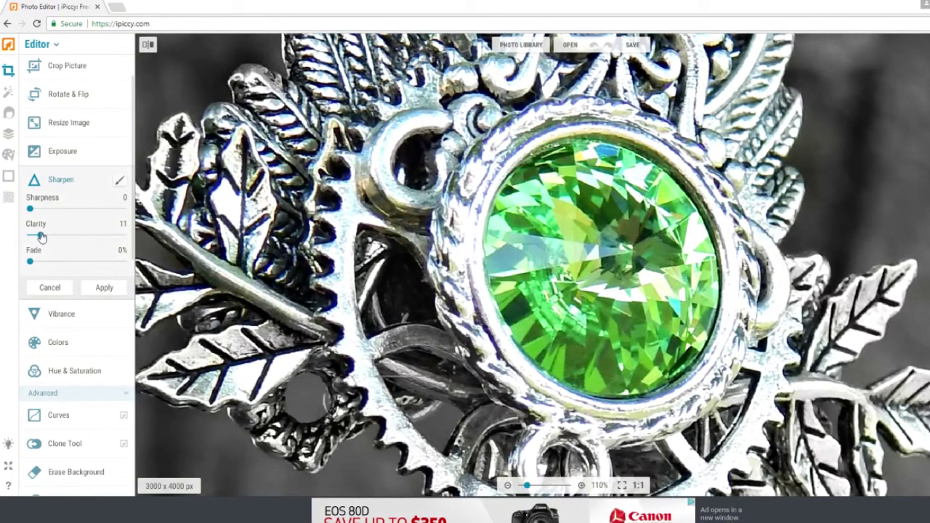
{"action": "scroll", "coordinate": [414, 188], "scroll_direction": "down", "scroll_amount": 3}
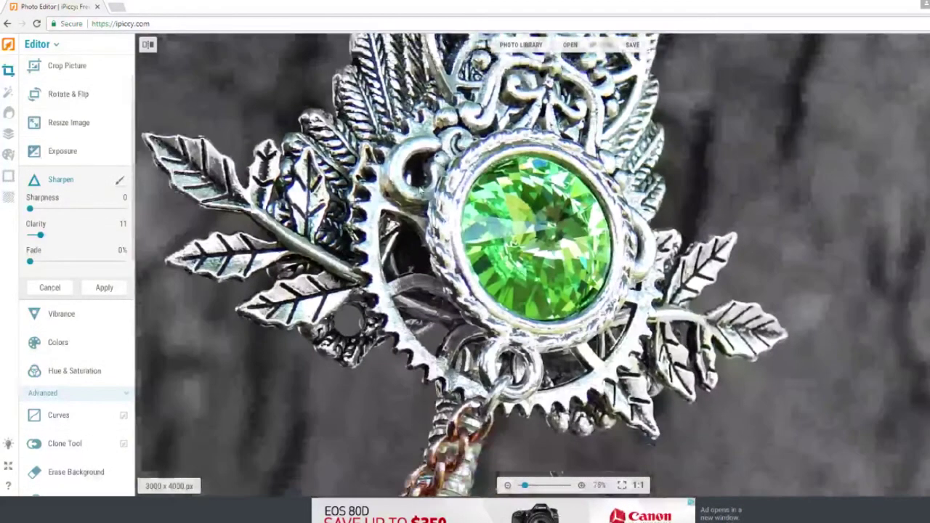
{"action": "scroll", "coordinate": [414, 188], "scroll_direction": "down", "scroll_amount": 3}
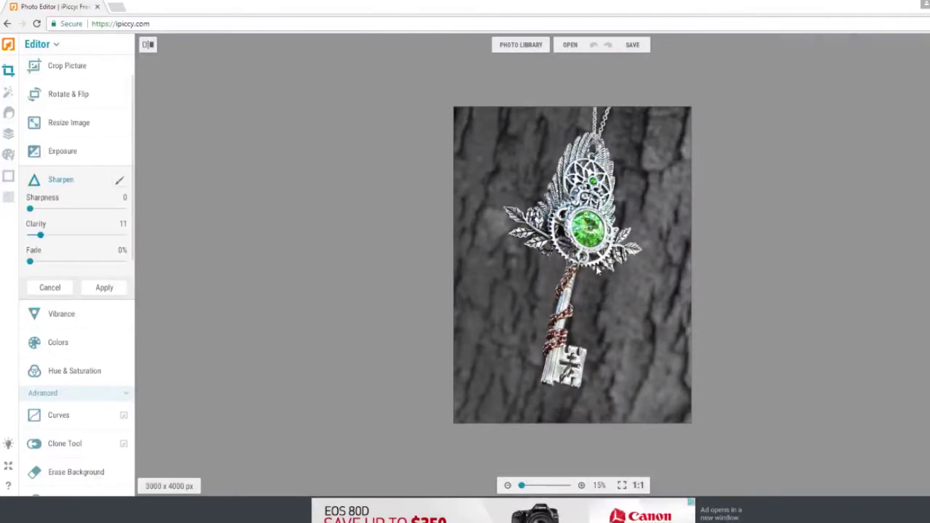
Step: Set the sharpness to 9 and apply the Sharpen effect to the photo
{"action": "left_click_drag", "start_coordinate": [29, 209], "coordinate": [42, 209]}
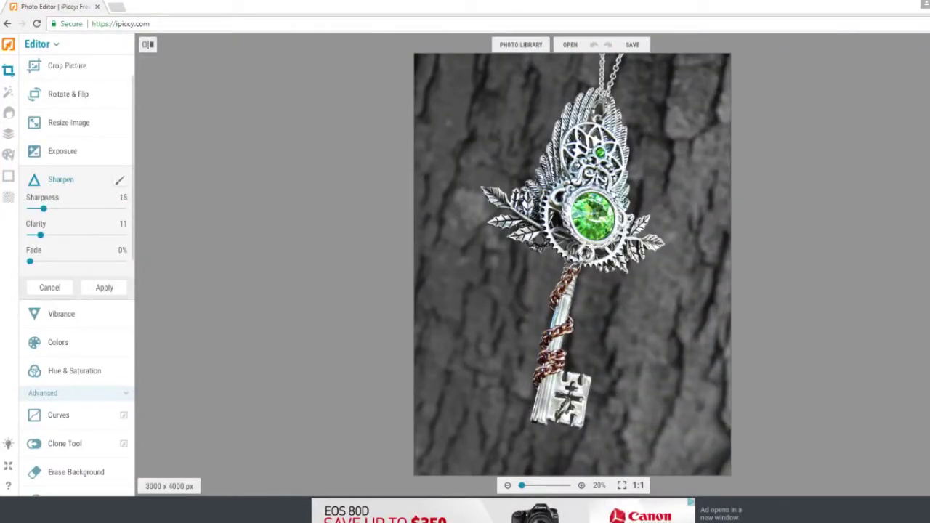
{"action": "scroll", "coordinate": [645, 145], "scroll_direction": "up", "scroll_amount": 1}
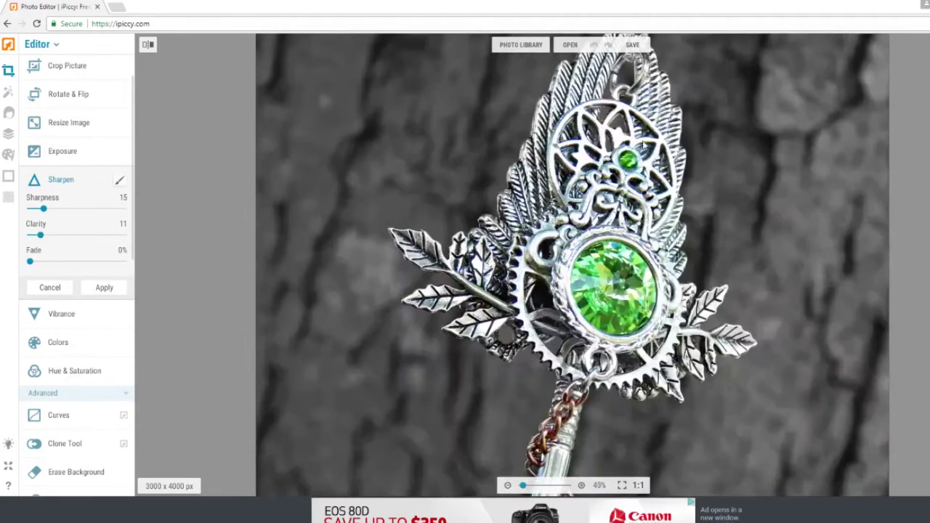
{"action": "left_click_drag", "start_coordinate": [44, 209], "coordinate": [39, 209]}
{"action": "scroll", "coordinate": [450, 262], "scroll_direction": "down", "scroll_amount": 3}
{"action": "scroll", "coordinate": [516, 239], "scroll_direction": "up", "scroll_amount": 2}
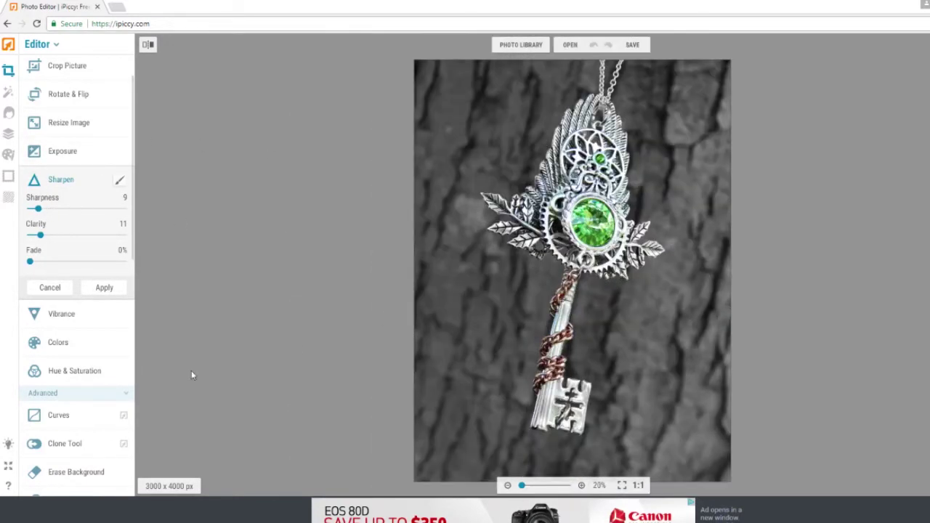
{"action": "left_click", "coordinate": [104, 288]}
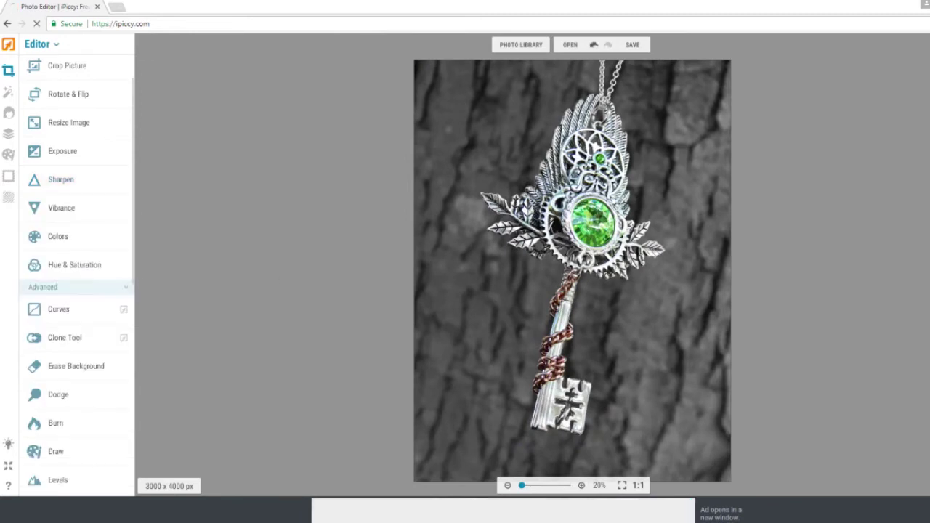
Step: Add the uploaded black-on-white crossed-keys logo with lettering as an image layer beside the photo
{"action": "scroll", "coordinate": [834, 184], "scroll_direction": "down", "scroll_amount": 1}
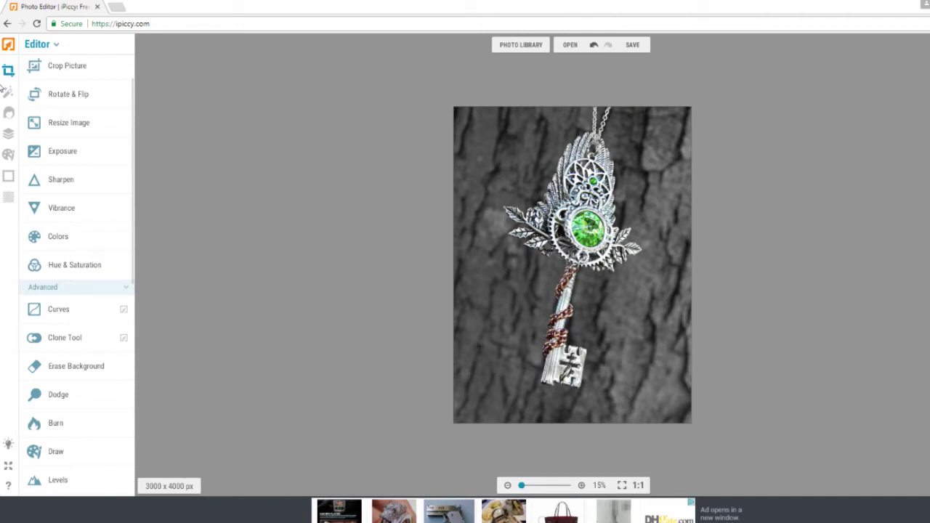
{"action": "left_click", "coordinate": [8, 134]}
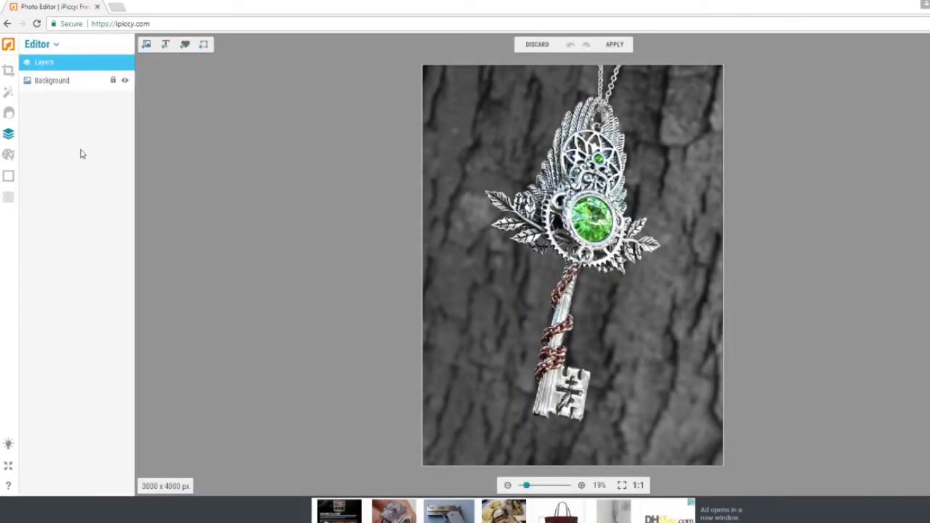
{"action": "left_click", "coordinate": [146, 46]}
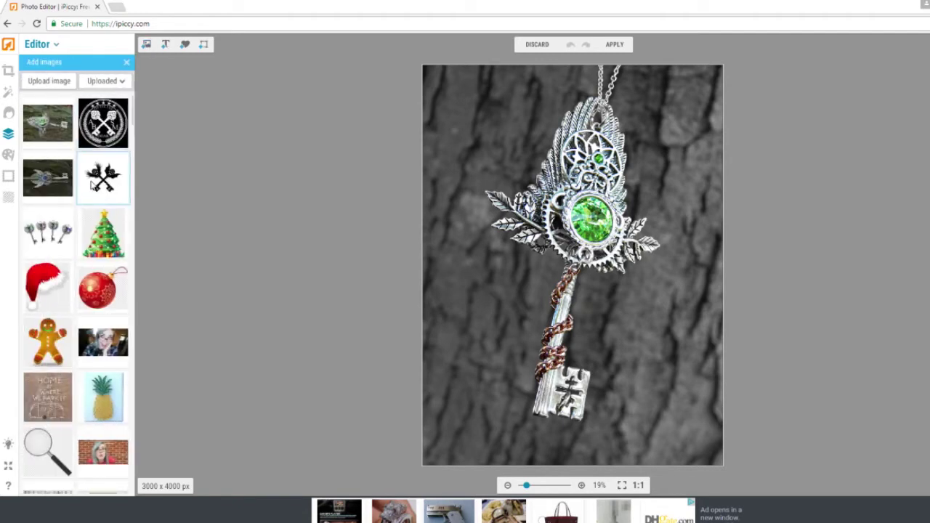
{"action": "scroll", "coordinate": [93, 186], "scroll_direction": "down", "scroll_amount": 5}
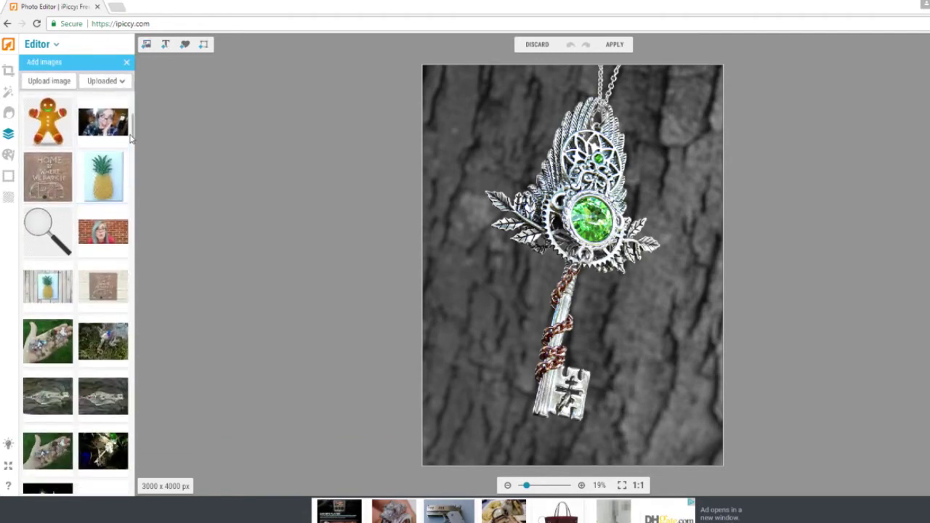
{"action": "left_click_drag", "start_coordinate": [132, 139], "coordinate": [132, 349]}
{"action": "left_click_drag", "start_coordinate": [44, 457], "coordinate": [289, 209]}
Step: Add the uploaded inverted white-on-black text logo as a second image layer below the first logo
{"action": "left_click", "coordinate": [146, 45]}
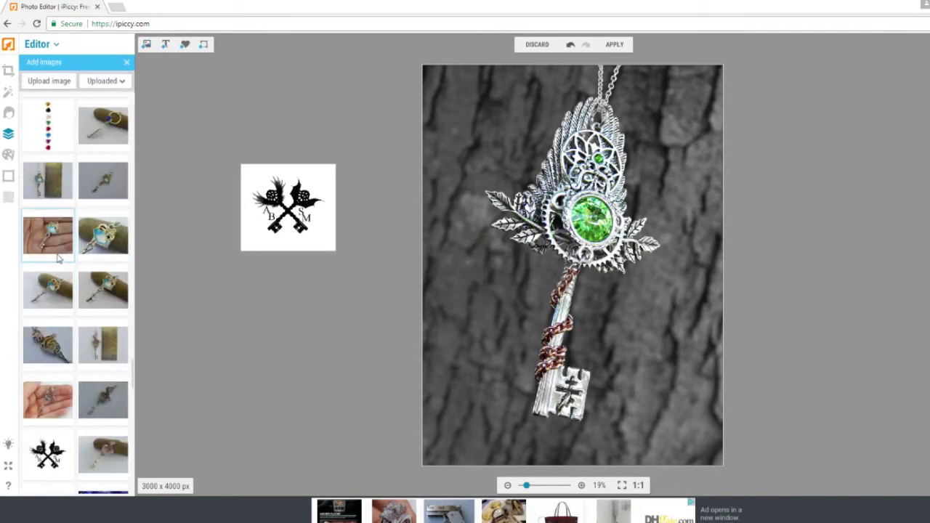
{"action": "scroll", "coordinate": [59, 258], "scroll_direction": "up", "scroll_amount": 10}
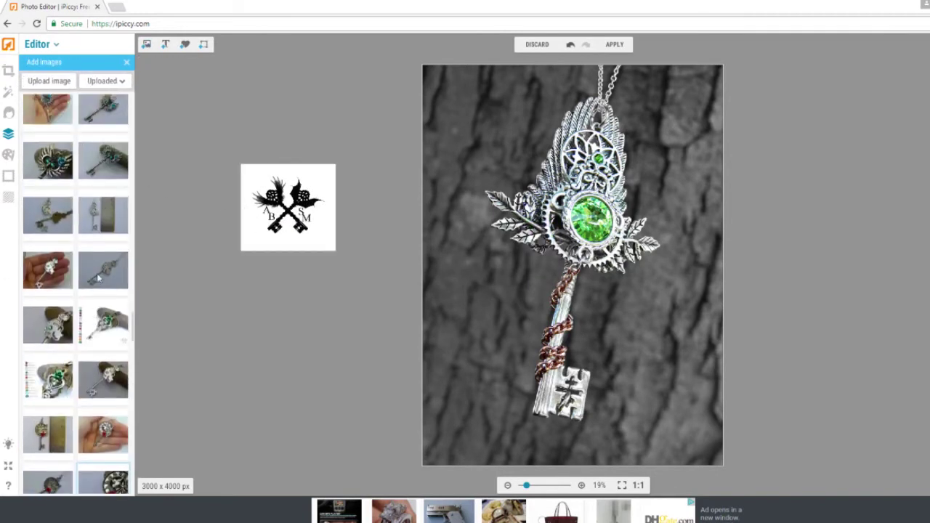
{"action": "left_click", "coordinate": [129, 318]}
{"action": "left_click_drag", "start_coordinate": [527, 311], "coordinate": [311, 334]}
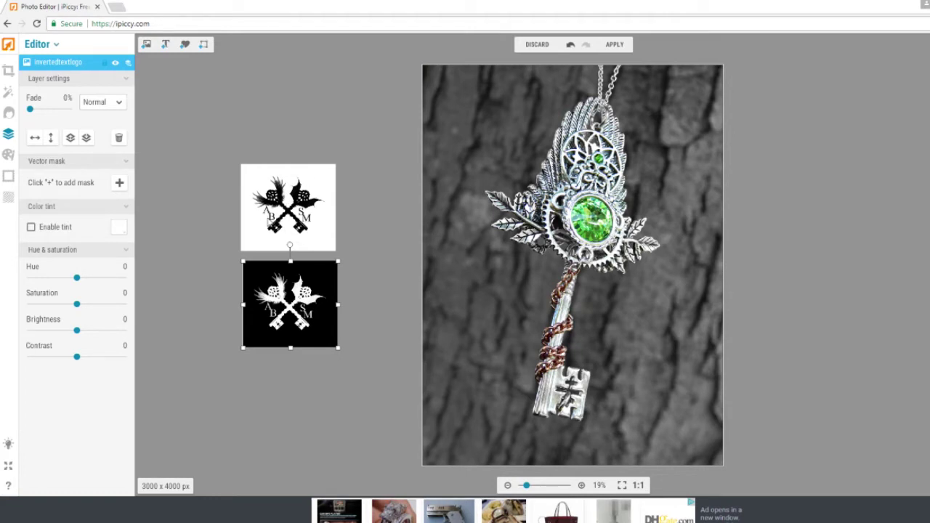
Step: Move the black-on-white logo onto the bark and set its blend mode to Multiply
{"action": "left_click_drag", "start_coordinate": [288, 221], "coordinate": [490, 321]}
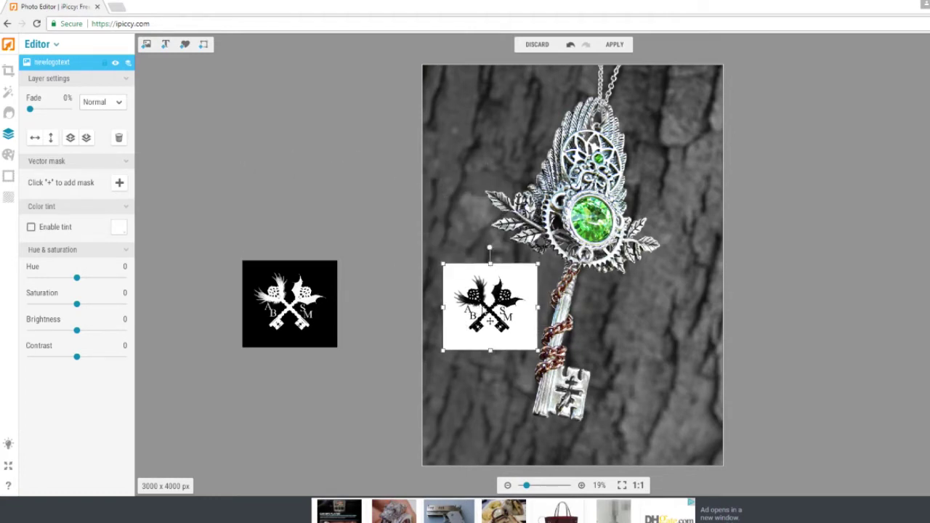
{"action": "left_click", "coordinate": [120, 105]}
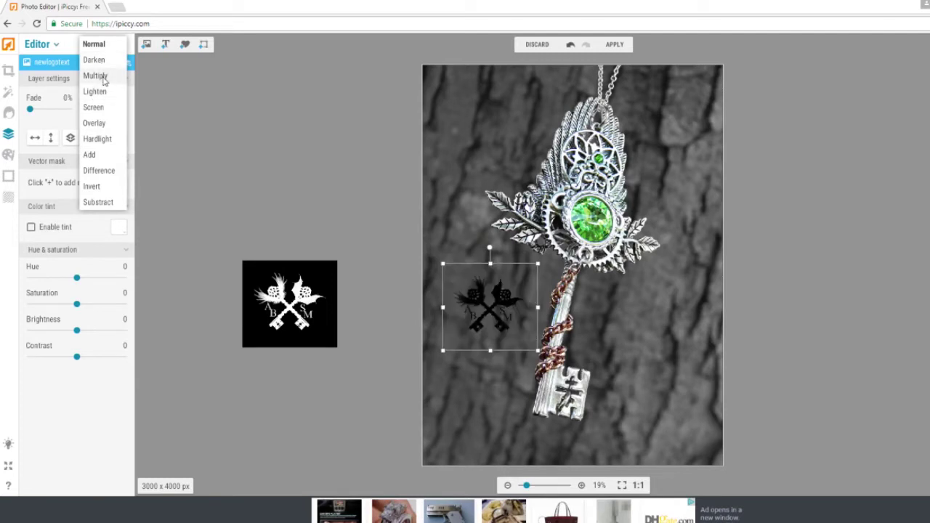
{"action": "left_click", "coordinate": [103, 79]}
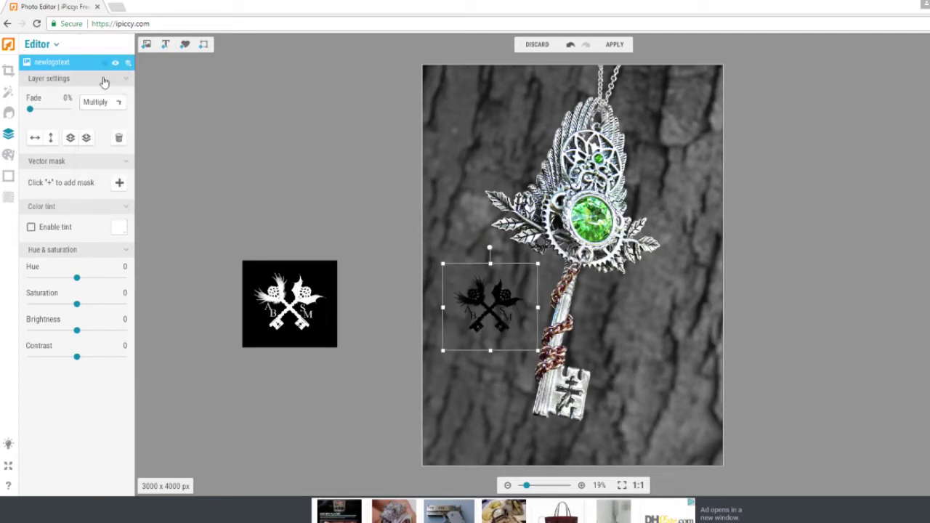
Step: Enlarge the black logo in the photo's lower-right corner and set its fade to 70%
{"action": "left_click_drag", "start_coordinate": [492, 312], "coordinate": [677, 427]}
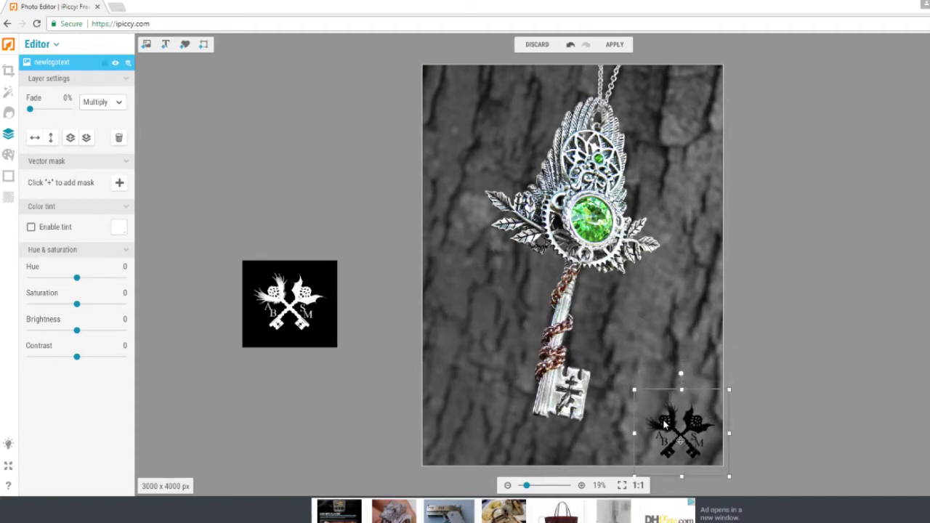
{"action": "left_click_drag", "start_coordinate": [638, 390], "coordinate": [586, 357]}
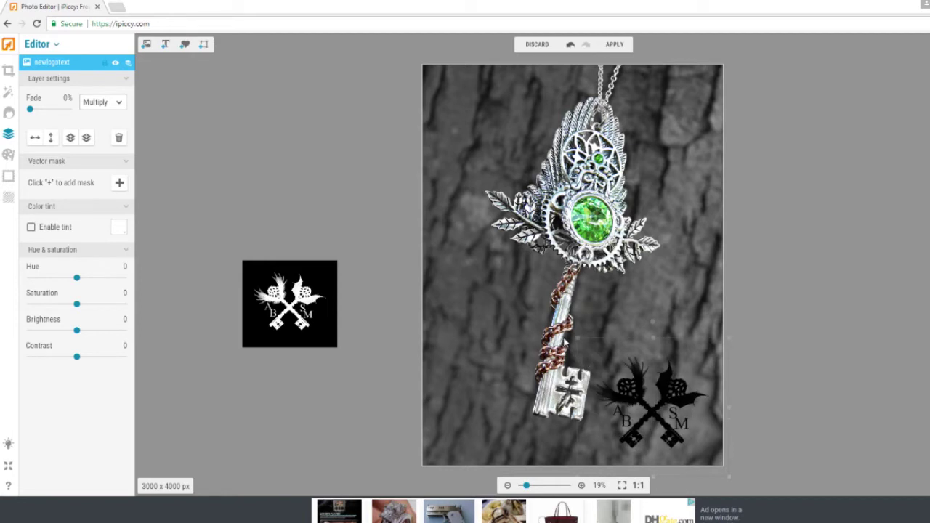
{"action": "left_click_drag", "start_coordinate": [702, 452], "coordinate": [737, 492]}
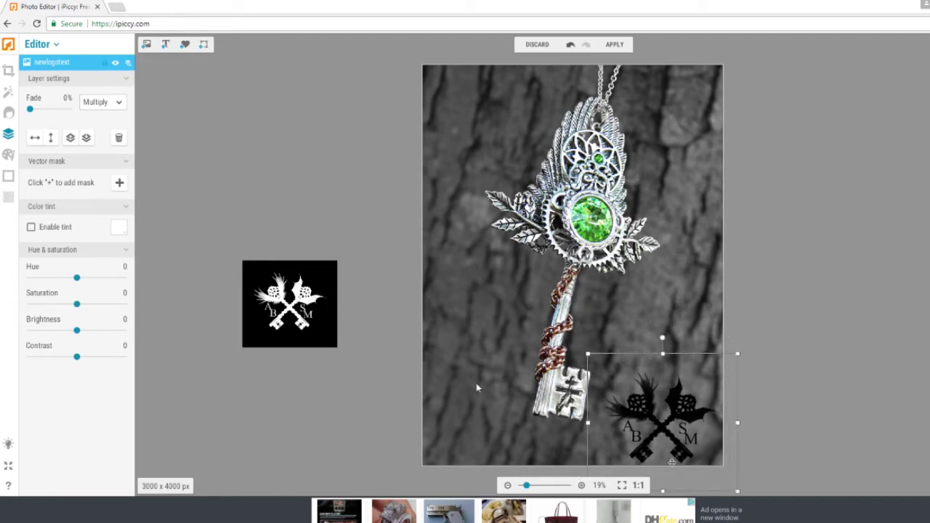
{"action": "left_click_drag", "start_coordinate": [29, 109], "coordinate": [59, 121]}
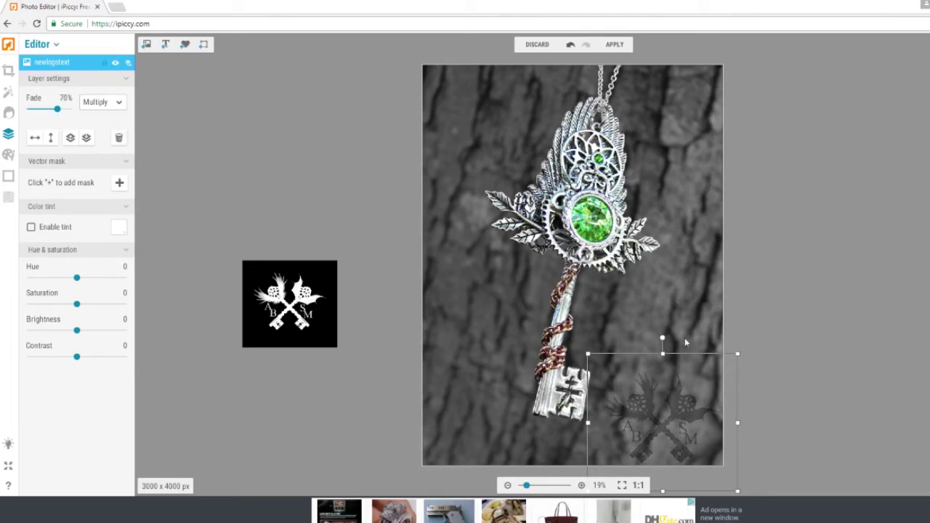
{"action": "left_click_drag", "start_coordinate": [659, 422], "coordinate": [661, 422]}
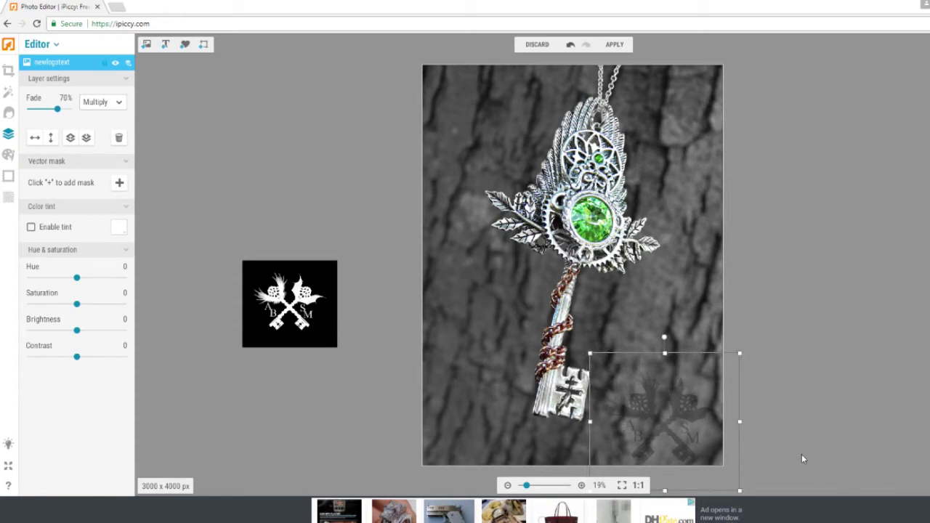
Step: Move the black logo off the photo, and place the inverted logo over the bark with Screen blending
{"action": "left_click_drag", "start_coordinate": [640, 392], "coordinate": [289, 157]}
{"action": "left_click_drag", "start_coordinate": [277, 311], "coordinate": [293, 312]}
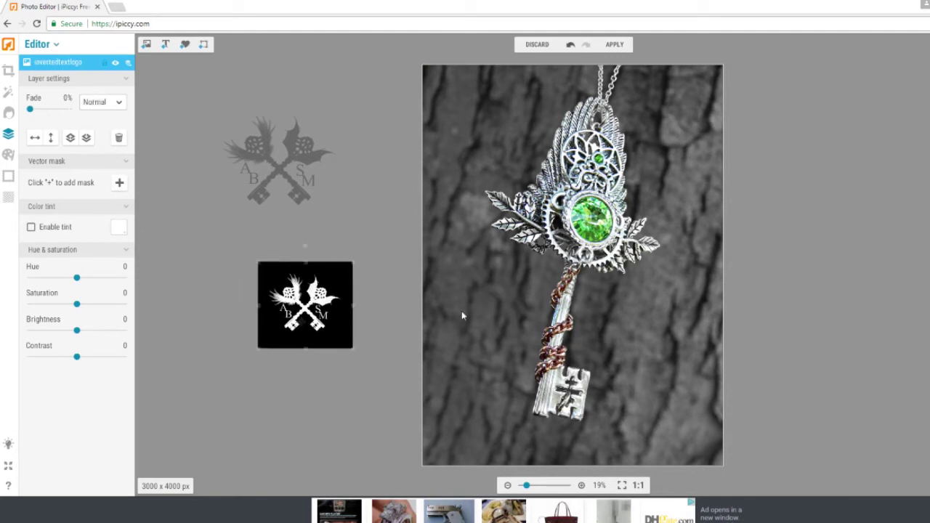
{"action": "left_click_drag", "start_coordinate": [461, 315], "coordinate": [487, 303]}
{"action": "left_click", "coordinate": [102, 102]}
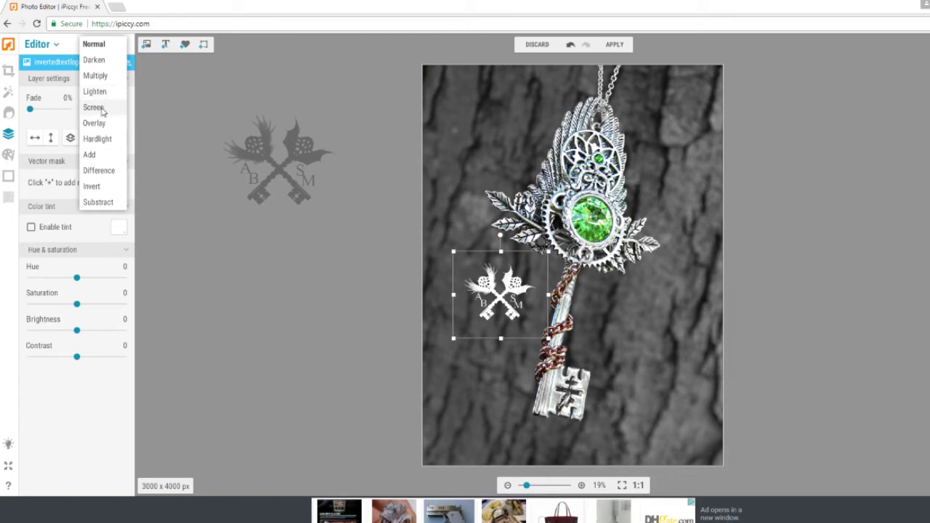
{"action": "left_click", "coordinate": [102, 111]}
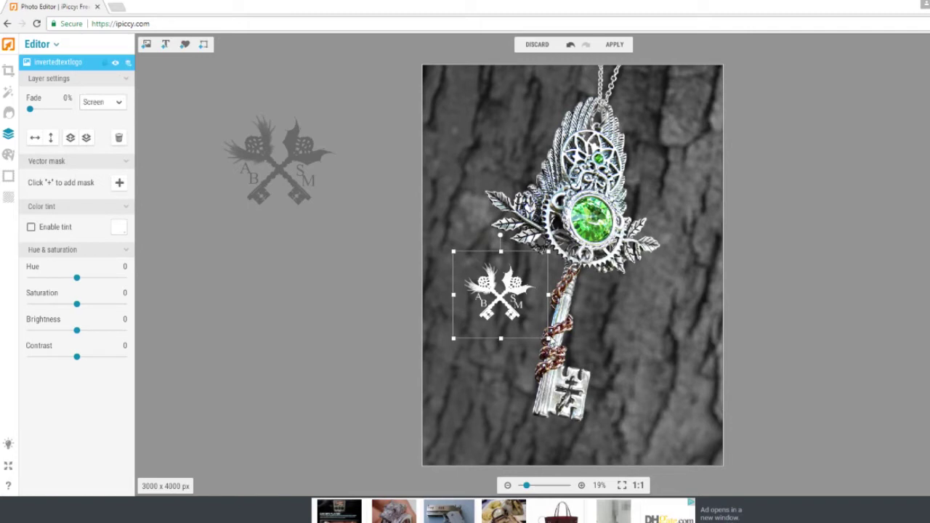
Step: Resize the inverted logo in the photo's lower-right corner and set its fade to 73%
{"action": "left_click_drag", "start_coordinate": [551, 340], "coordinate": [652, 421]}
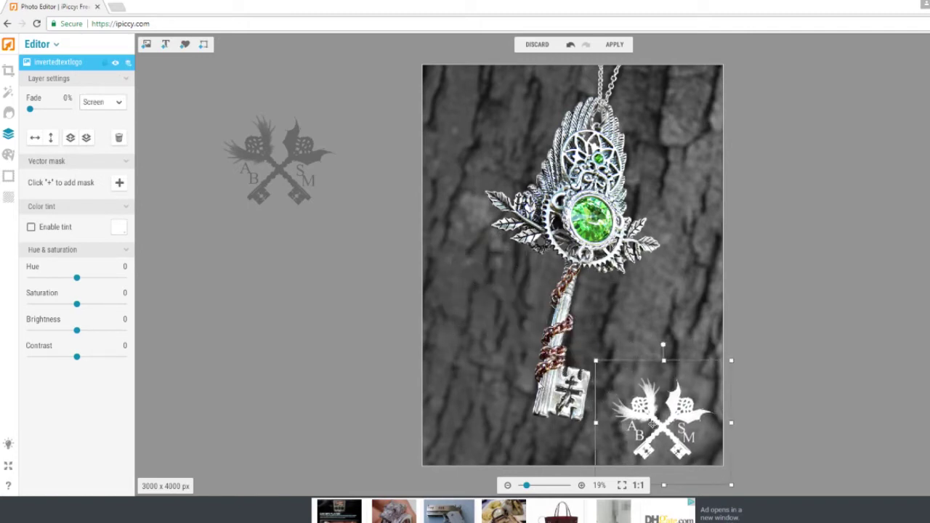
{"action": "left_click_drag", "start_coordinate": [30, 116], "coordinate": [58, 116]}
{"action": "left_click_drag", "start_coordinate": [597, 362], "coordinate": [620, 372]}
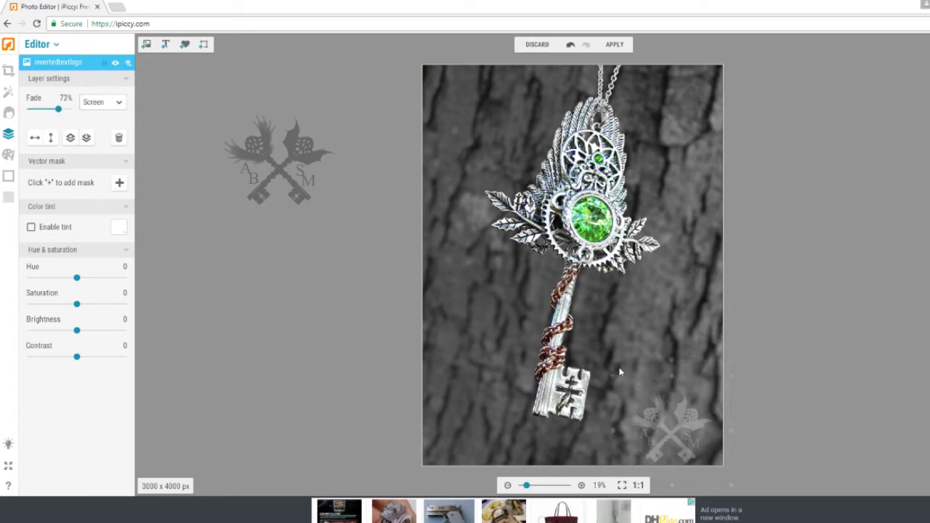
Step: Move the inverted logo to the photo's lower-left corner and set its fade to 91%
{"action": "left_click_drag", "start_coordinate": [658, 407], "coordinate": [472, 441]}
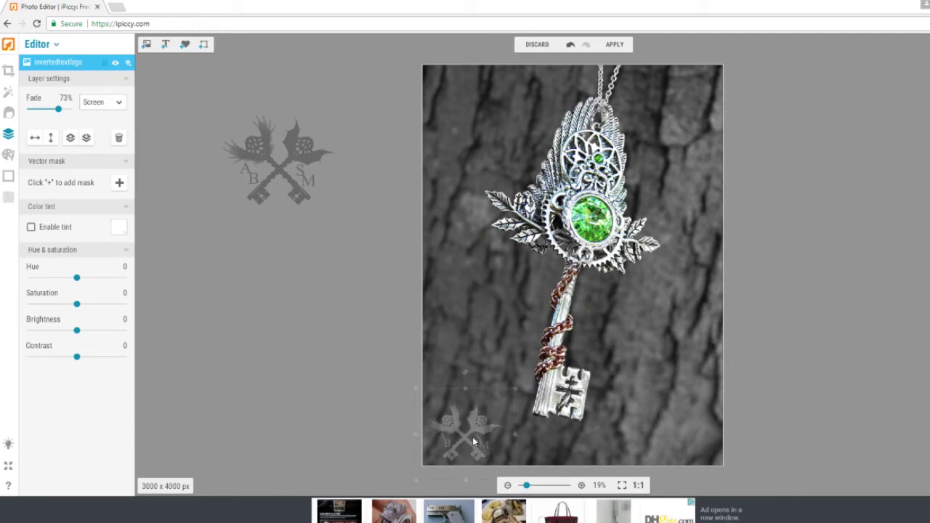
{"action": "left_click", "coordinate": [472, 437]}
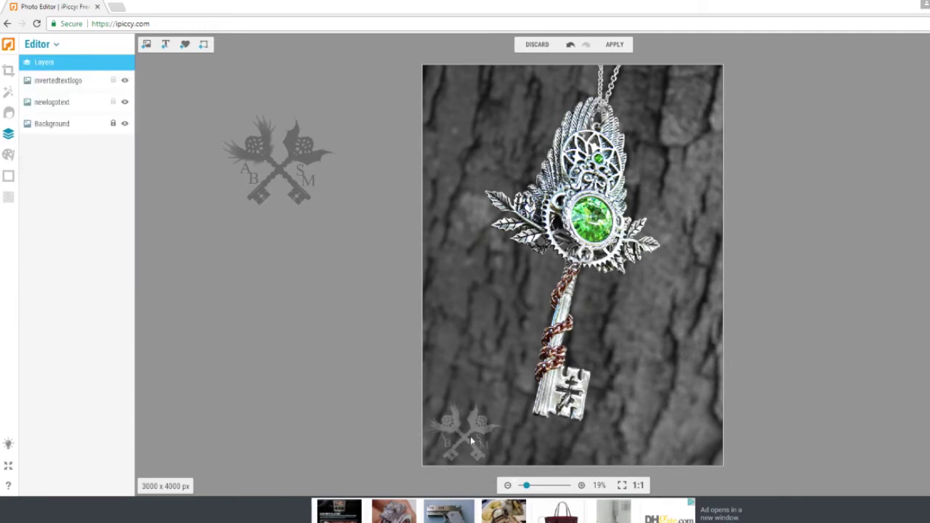
{"action": "left_click_drag", "start_coordinate": [58, 109], "coordinate": [66, 118]}
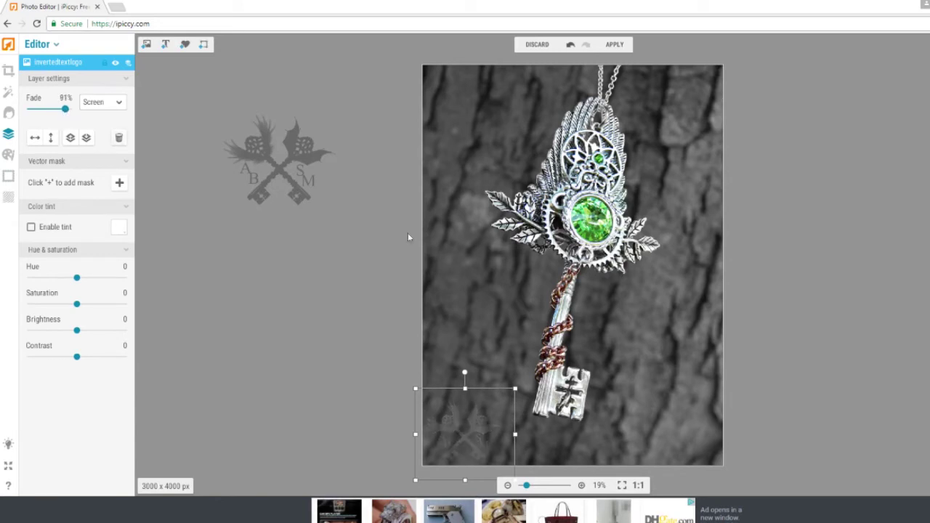
Step: Delete the black logo layer lying beside the photo and flatten the remaining layers into one image
{"action": "left_click", "coordinate": [771, 393]}
{"action": "left_click", "coordinate": [460, 443]}
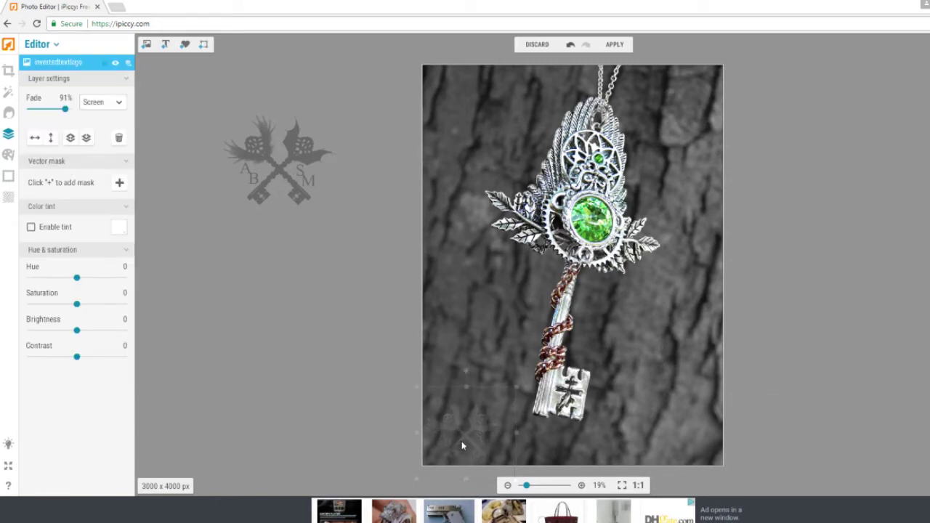
{"action": "left_click", "coordinate": [773, 455]}
{"action": "right_click", "coordinate": [293, 165]}
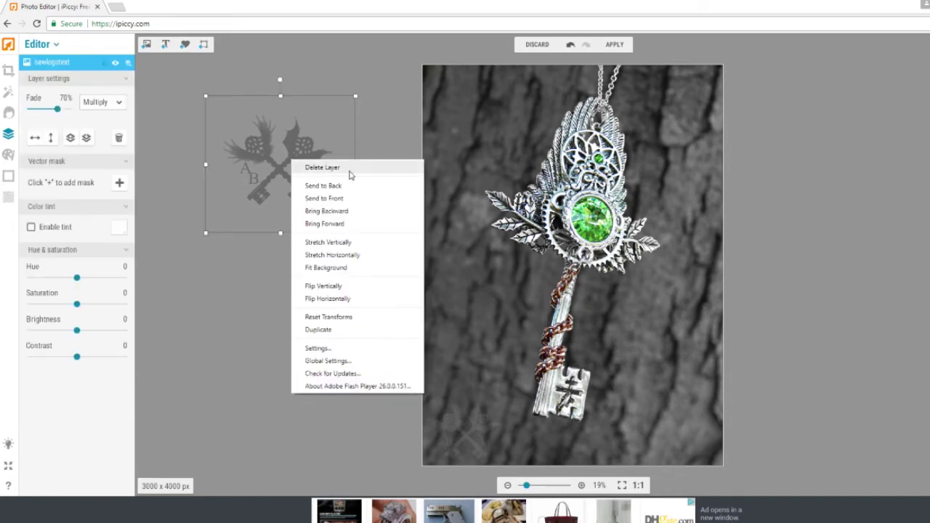
{"action": "left_click", "coordinate": [340, 170]}
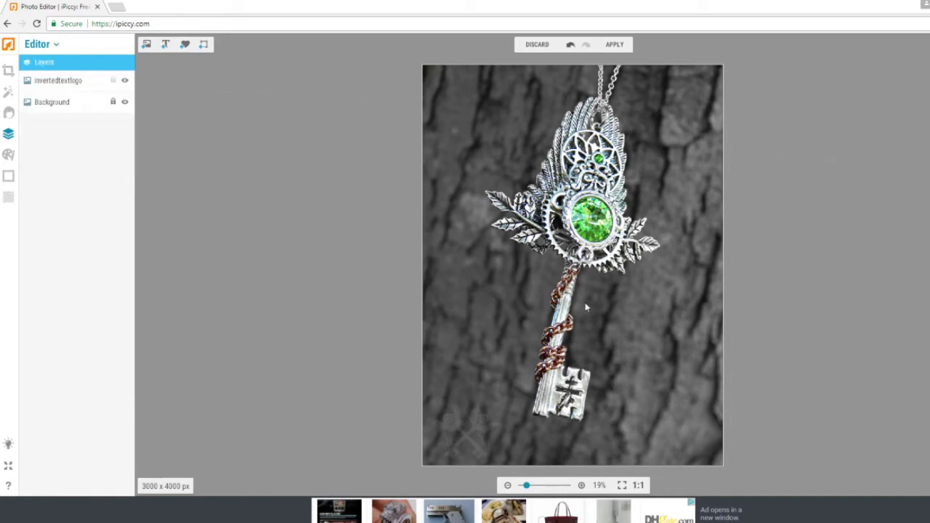
{"action": "left_click", "coordinate": [618, 48]}
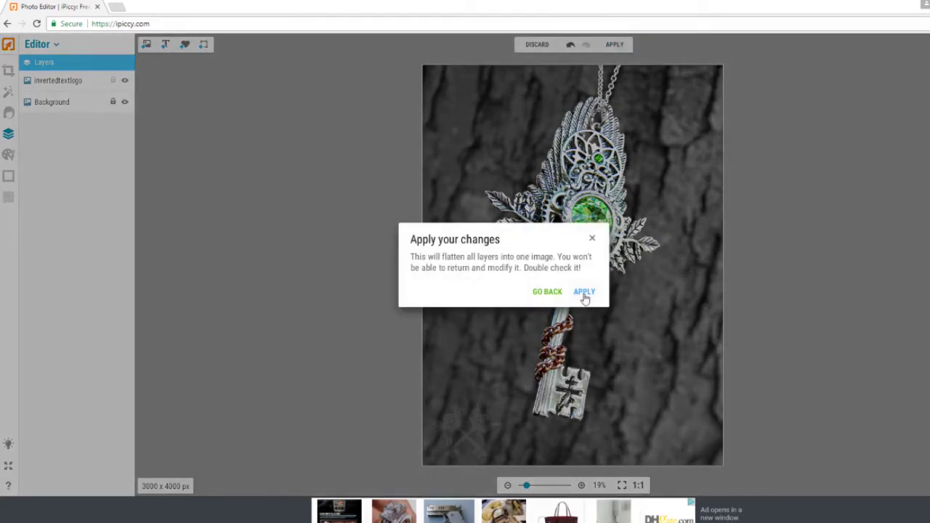
{"action": "left_click", "coordinate": [585, 292]}
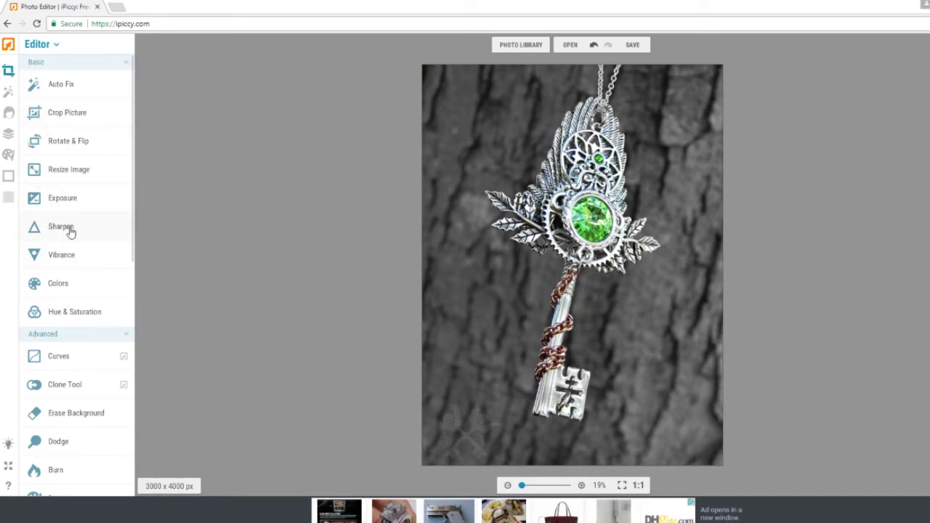
Step: Try the Exposure adjustment's Shadows at 50 and 100, and discard the adjustment
{"action": "left_click", "coordinate": [63, 202]}
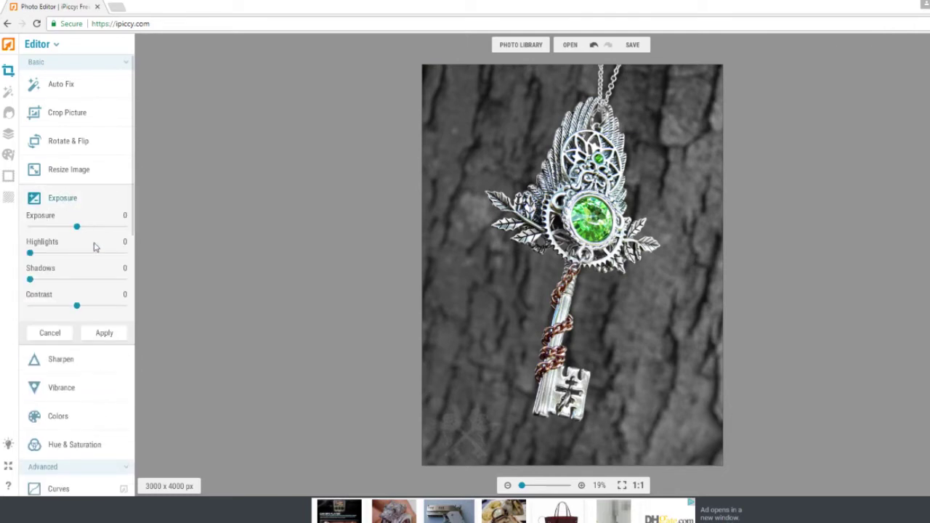
{"action": "left_click_drag", "start_coordinate": [30, 281], "coordinate": [77, 281]}
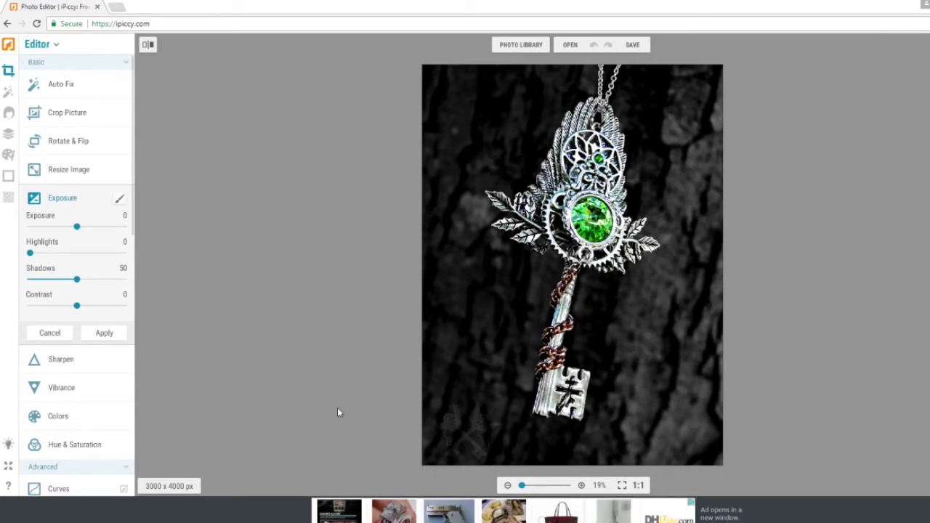
{"action": "left_click_drag", "start_coordinate": [76, 280], "coordinate": [22, 287]}
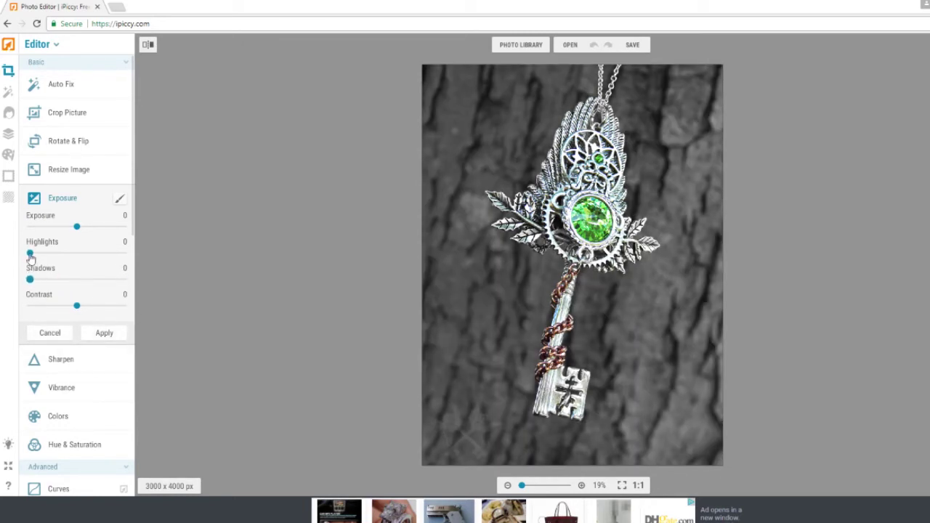
{"action": "left_click_drag", "start_coordinate": [44, 284], "coordinate": [133, 292]}
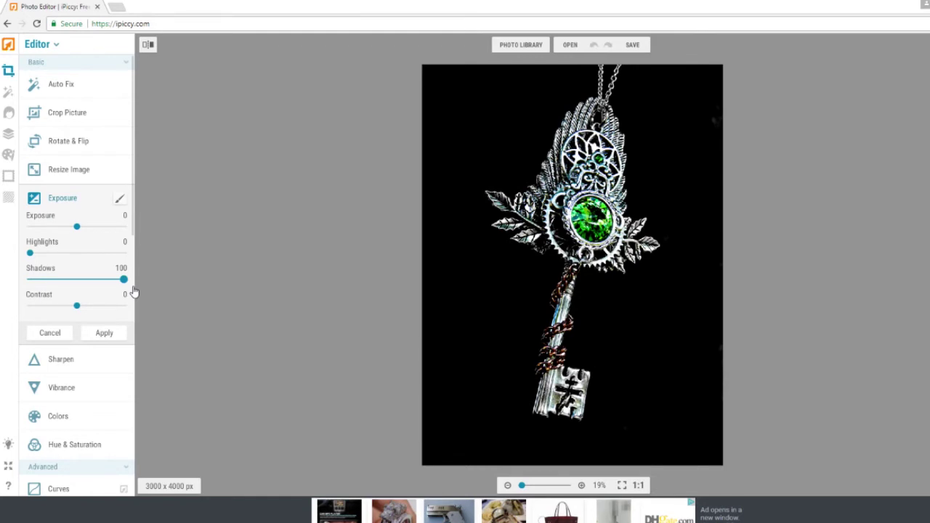
{"action": "left_click", "coordinate": [54, 334]}
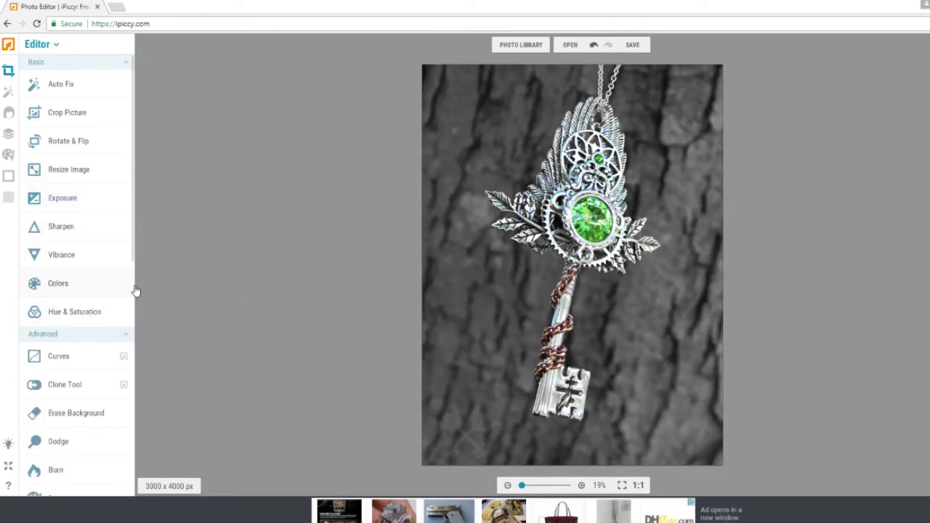
Step: Start a Paper texture on the photo and try several of its samples, ending with the light brown stained paper
{"action": "left_click", "coordinate": [8, 199]}
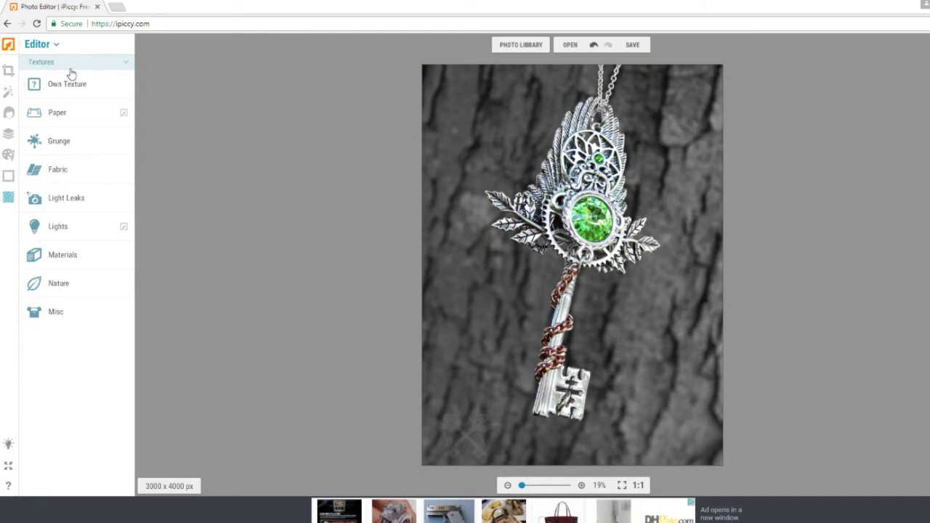
{"action": "left_click", "coordinate": [58, 115]}
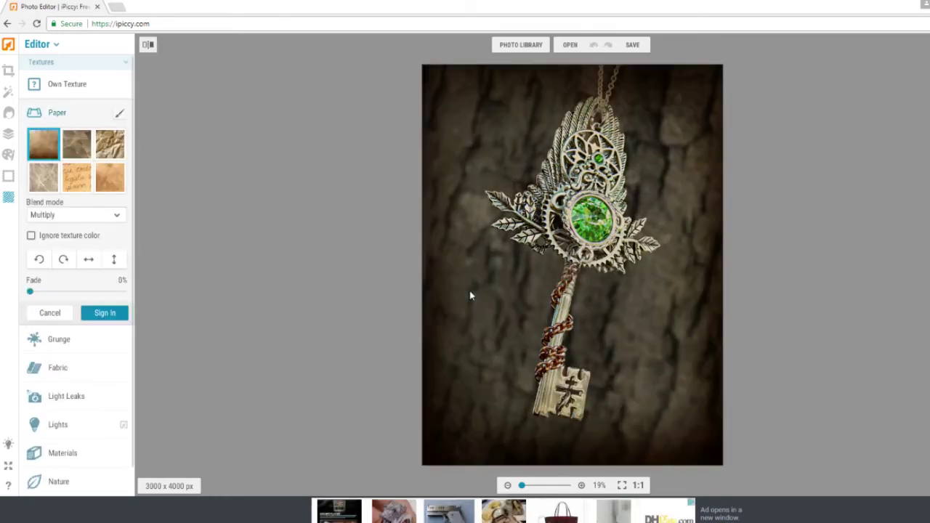
{"action": "left_click", "coordinate": [81, 148]}
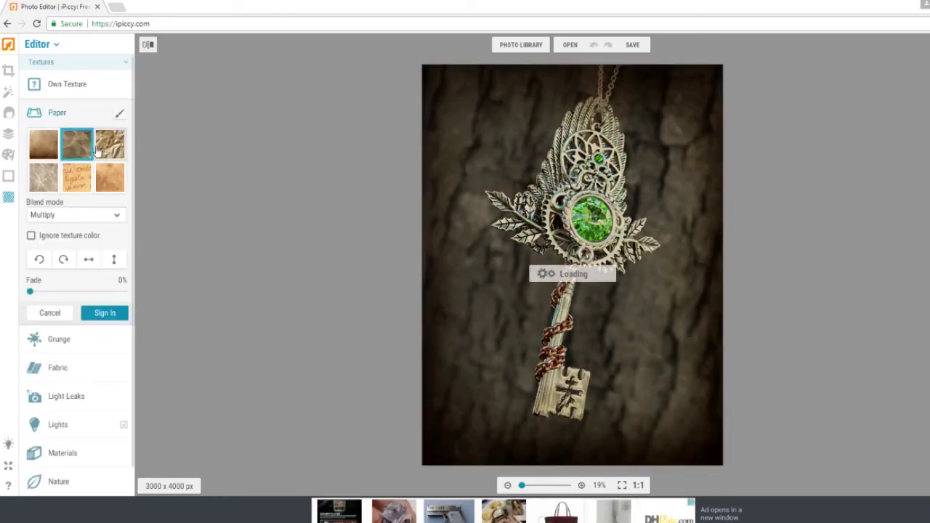
{"action": "left_click", "coordinate": [107, 148]}
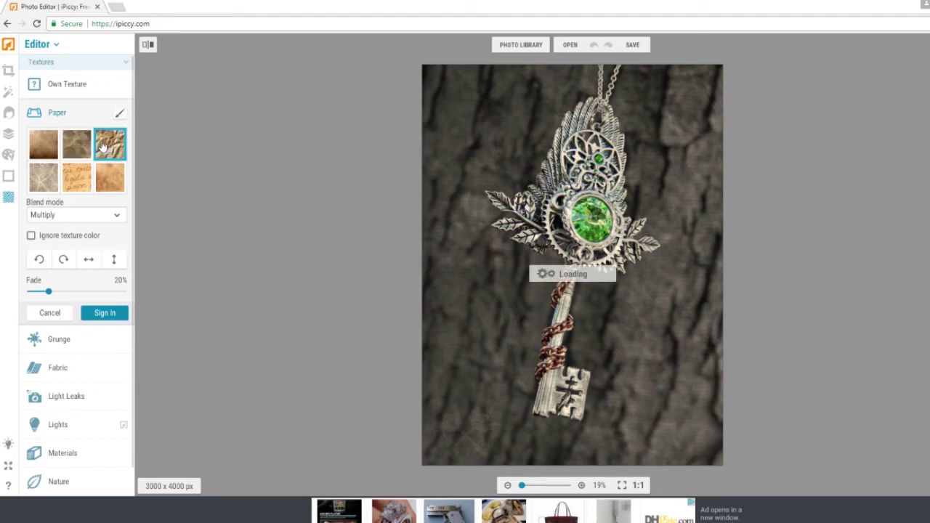
{"action": "left_click", "coordinate": [109, 181]}
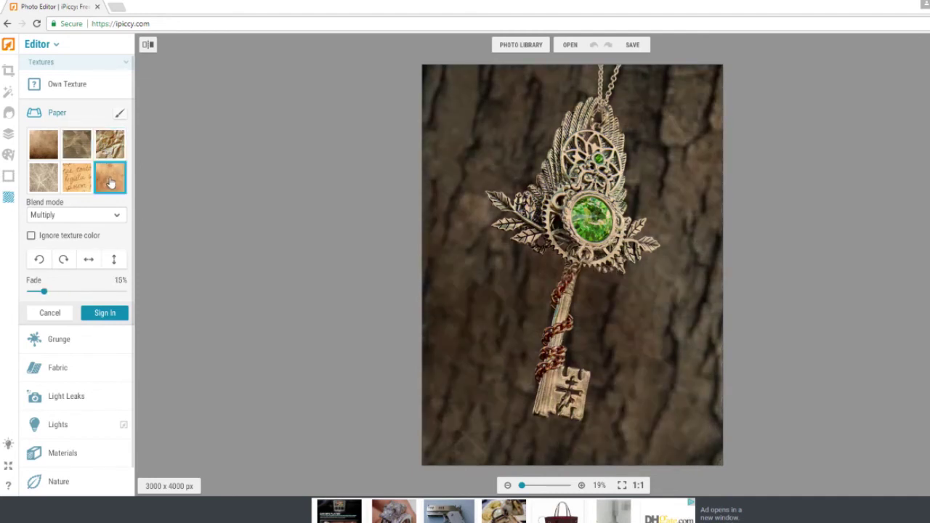
Step: Overlay the handwriting paper texture on the photo with Multiply blending and its texture color ignored
{"action": "left_click", "coordinate": [77, 177]}
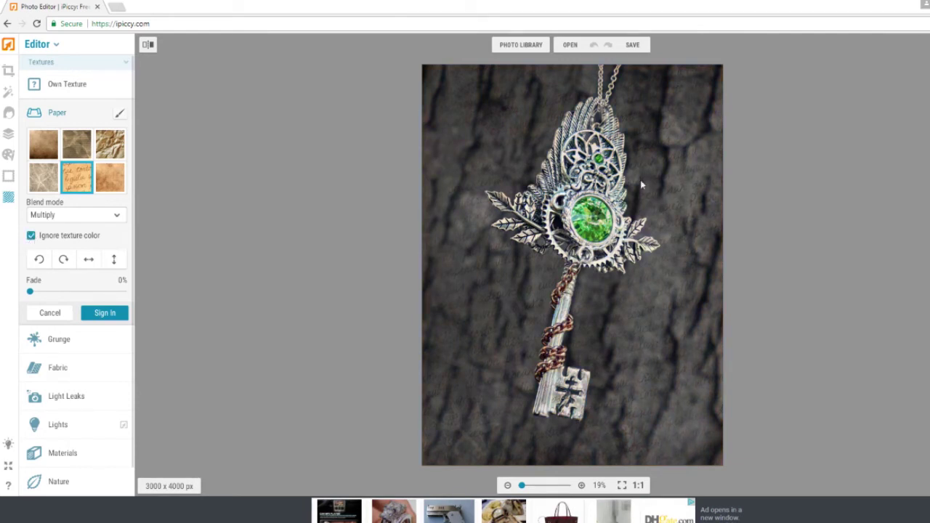
{"action": "left_click", "coordinate": [31, 237]}
{"action": "left_click", "coordinate": [32, 236]}
{"action": "scroll", "coordinate": [556, 192], "scroll_direction": "up", "scroll_amount": 5}
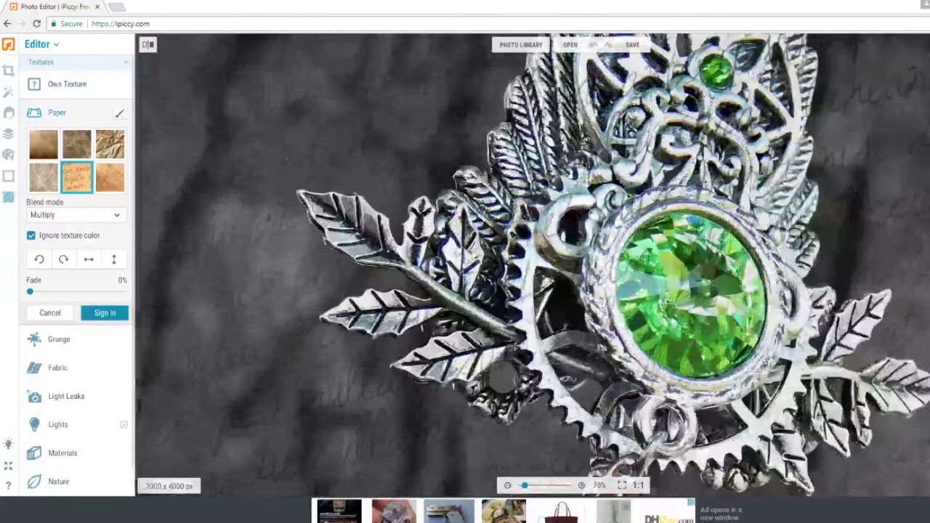
{"action": "scroll", "coordinate": [276, 222], "scroll_direction": "down", "scroll_amount": 3}
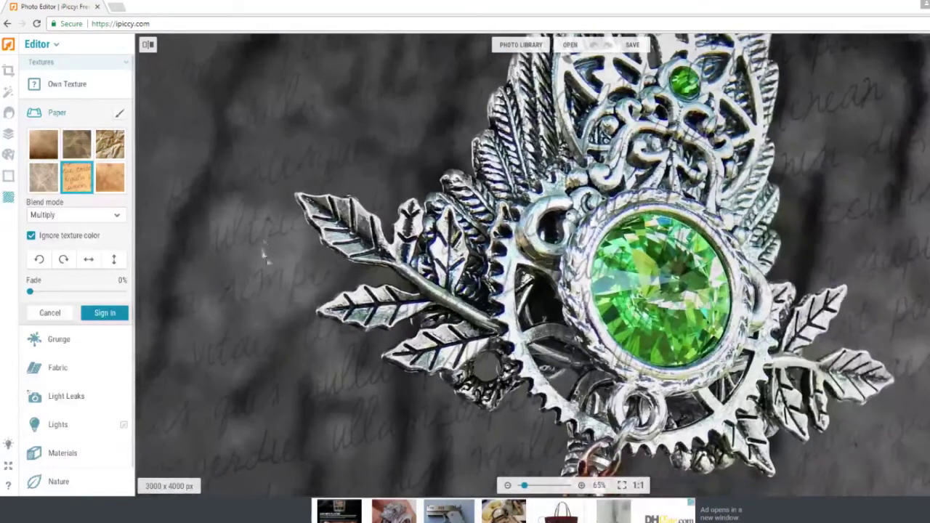
{"action": "scroll", "coordinate": [626, 292], "scroll_direction": "down", "scroll_amount": 2}
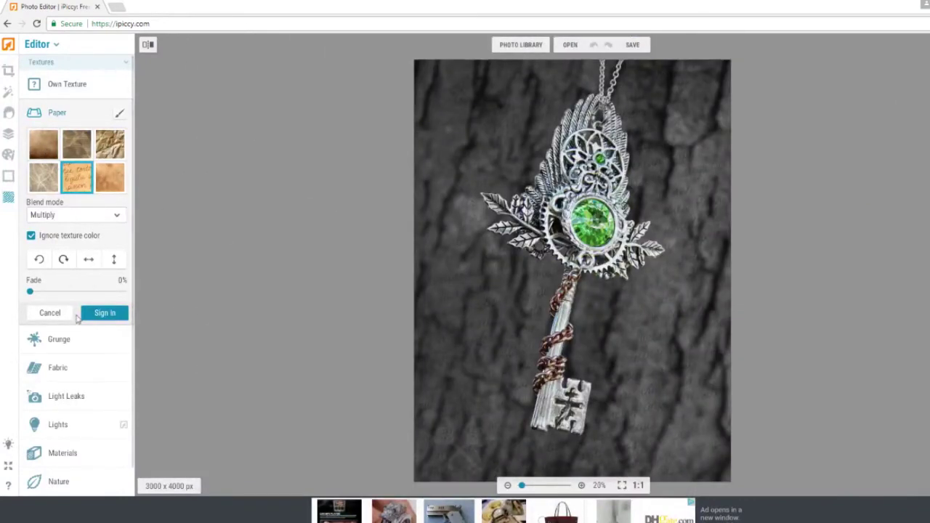
Step: Set the effect mask's brush size to 80 and paint the original back over the pendant's wing and green gem
{"action": "left_click", "coordinate": [120, 115]}
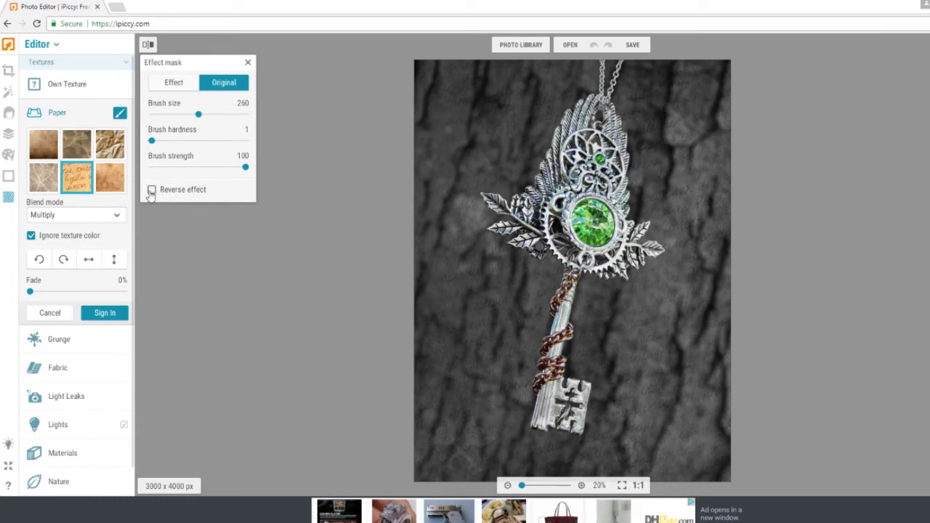
{"action": "left_click_drag", "start_coordinate": [199, 114], "coordinate": [166, 115]}
{"action": "scroll", "coordinate": [531, 155], "scroll_direction": "up", "scroll_amount": 5}
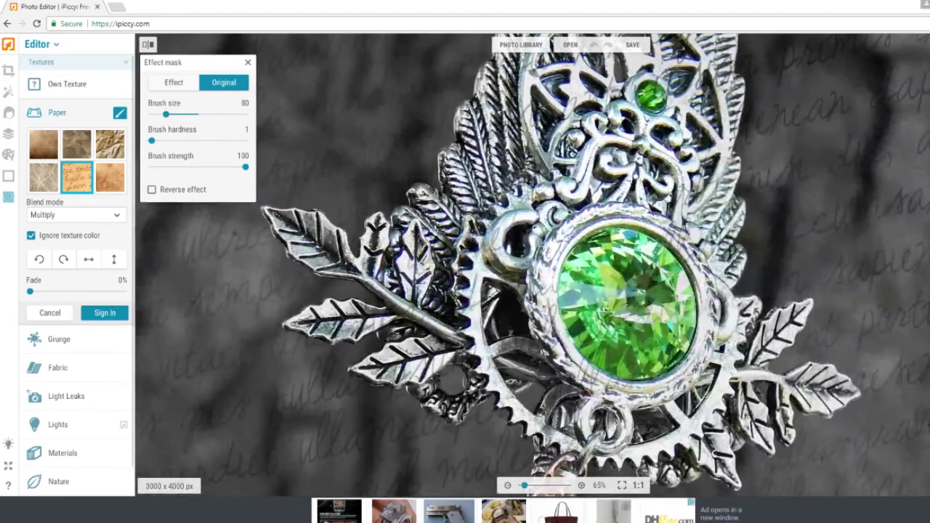
{"action": "mouse_move", "coordinate": [694, 135]}
{"action": "left_mouse_down"}
{"action": "mouse_move", "coordinate": [687, 247]}
{"action": "mouse_move", "coordinate": [589, 327]}
{"action": "mouse_move", "coordinate": [508, 226]}
{"action": "mouse_move", "coordinate": [527, 160]}
{"action": "mouse_move", "coordinate": [509, 131]}
{"action": "mouse_move", "coordinate": [603, 94]}
{"action": "mouse_move", "coordinate": [679, 120]}
{"action": "mouse_move", "coordinate": [698, 73]}
{"action": "mouse_move", "coordinate": [713, 102]}
{"action": "left_mouse_up"}
{"action": "scroll", "coordinate": [582, 101], "scroll_direction": "down", "scroll_amount": 3}
{"action": "scroll", "coordinate": [589, 102], "scroll_direction": "up", "scroll_amount": 2}
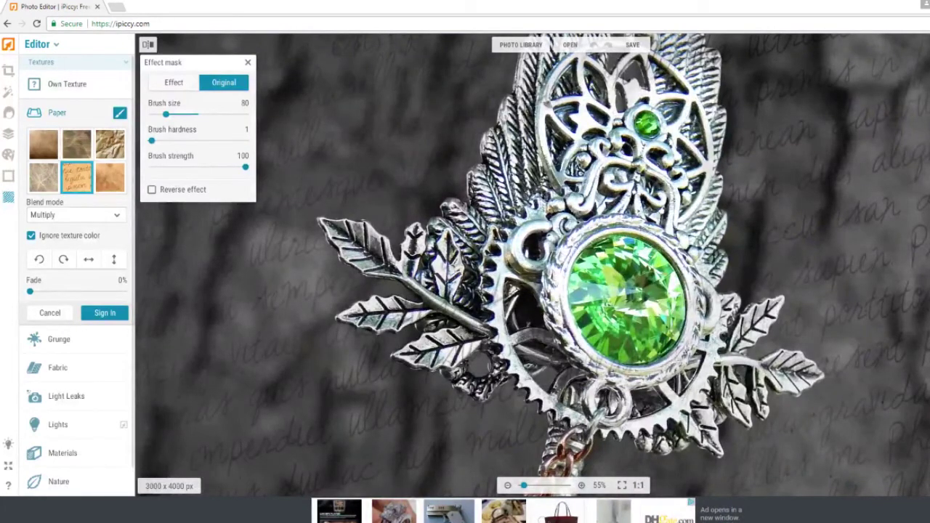
{"action": "mouse_move", "coordinate": [676, 305]}
{"action": "left_mouse_down"}
{"action": "mouse_move", "coordinate": [698, 342]}
{"action": "mouse_move", "coordinate": [749, 342]}
{"action": "mouse_move", "coordinate": [603, 363]}
{"action": "mouse_move", "coordinate": [592, 389]}
{"action": "mouse_move", "coordinate": [480, 291]}
{"action": "mouse_move", "coordinate": [451, 298]}
{"action": "mouse_move", "coordinate": [465, 218]}
{"action": "mouse_move", "coordinate": [603, 240]}
{"action": "left_mouse_up"}
{"action": "scroll", "coordinate": [603, 240], "scroll_direction": "down", "scroll_amount": 5}
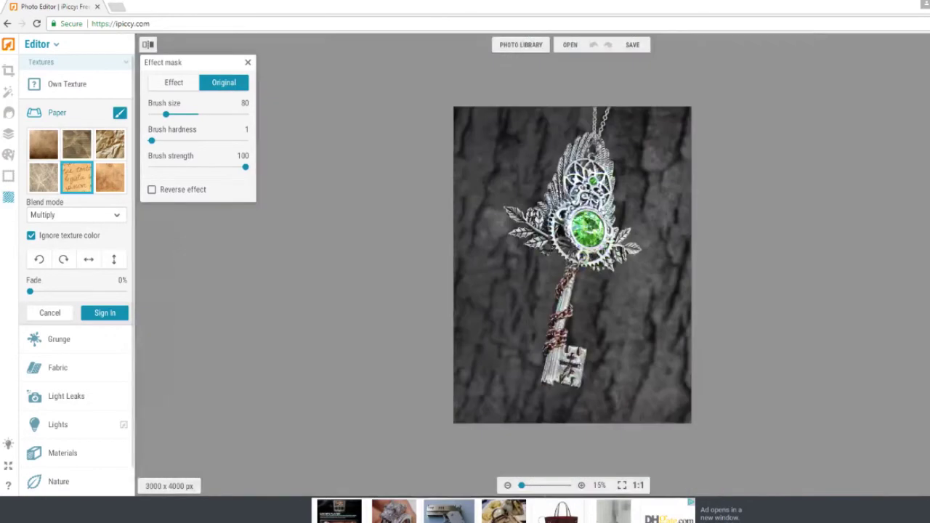
Step: Paint the original back over the rest of the wings and the key's shaft and bit, removing the handwriting texture there
{"action": "scroll", "coordinate": [574, 172], "scroll_direction": "up", "scroll_amount": 4}
{"action": "mouse_move", "coordinate": [571, 99]}
{"action": "left_mouse_down"}
{"action": "mouse_move", "coordinate": [607, 102]}
{"action": "mouse_move", "coordinate": [629, 83]}
{"action": "mouse_move", "coordinate": [578, 138]}
{"action": "mouse_move", "coordinate": [556, 131]}
{"action": "mouse_move", "coordinate": [523, 218]}
{"action": "left_mouse_up"}
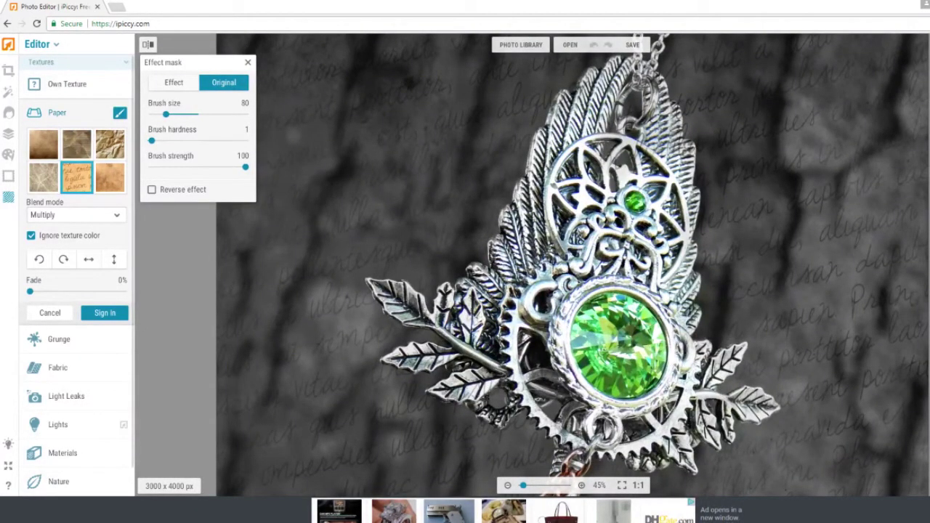
{"action": "mouse_move", "coordinate": [665, 168]}
{"action": "left_mouse_down"}
{"action": "mouse_move", "coordinate": [654, 109]}
{"action": "mouse_move", "coordinate": [644, 141]}
{"action": "mouse_move", "coordinate": [694, 164]}
{"action": "left_mouse_up"}
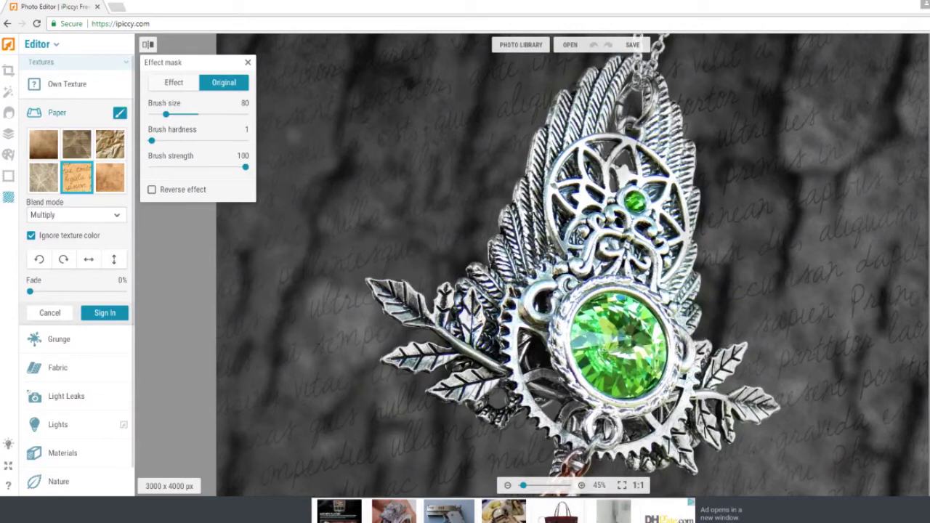
{"action": "scroll", "coordinate": [640, 305], "scroll_direction": "down", "scroll_amount": 4}
{"action": "scroll", "coordinate": [544, 369], "scroll_direction": "up", "scroll_amount": 4}
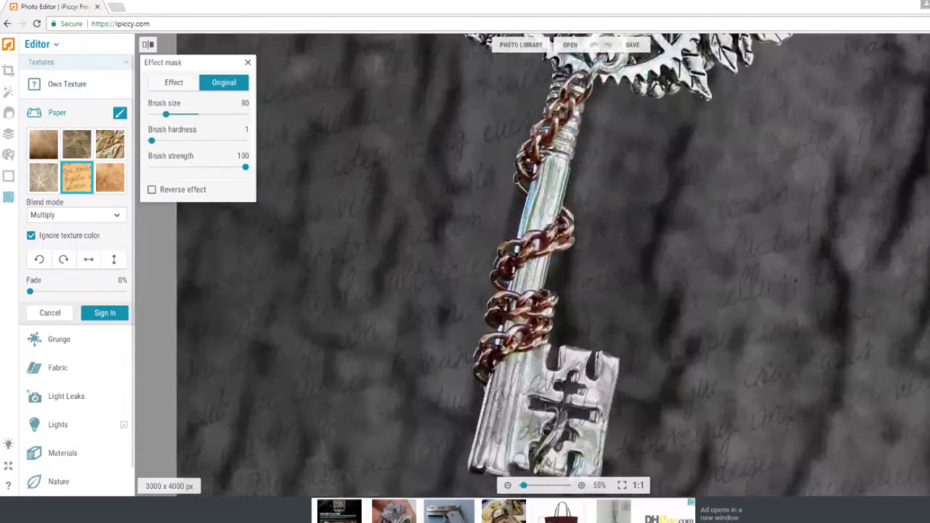
{"action": "mouse_move", "coordinate": [545, 403]}
{"action": "left_mouse_down"}
{"action": "mouse_move", "coordinate": [527, 428]}
{"action": "mouse_move", "coordinate": [553, 414]}
{"action": "mouse_move", "coordinate": [509, 450]}
{"action": "mouse_move", "coordinate": [520, 462]}
{"action": "mouse_move", "coordinate": [520, 381]}
{"action": "mouse_move", "coordinate": [559, 392]}
{"action": "mouse_move", "coordinate": [582, 367]}
{"action": "mouse_move", "coordinate": [574, 407]}
{"action": "mouse_move", "coordinate": [607, 378]}
{"action": "mouse_move", "coordinate": [614, 422]}
{"action": "mouse_move", "coordinate": [574, 458]}
{"action": "mouse_move", "coordinate": [548, 458]}
{"action": "mouse_move", "coordinate": [545, 305]}
{"action": "left_mouse_up"}
{"action": "scroll", "coordinate": [582, 458], "scroll_direction": "down", "scroll_amount": 2}
{"action": "scroll", "coordinate": [560, 262], "scroll_direction": "down", "scroll_amount": 3}
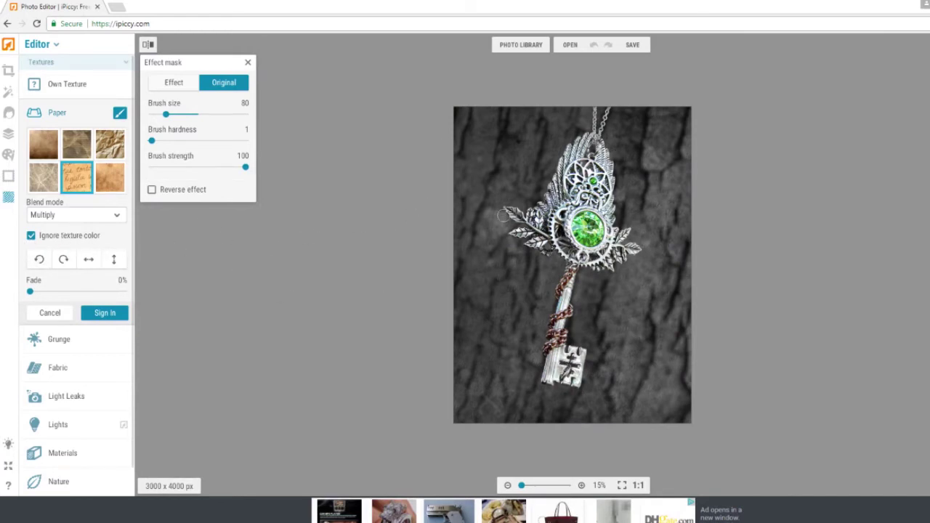
Step: Try the handwriting texture with its own color, and return to ignoring the texture color
{"action": "scroll", "coordinate": [502, 215], "scroll_direction": "up", "scroll_amount": 5}
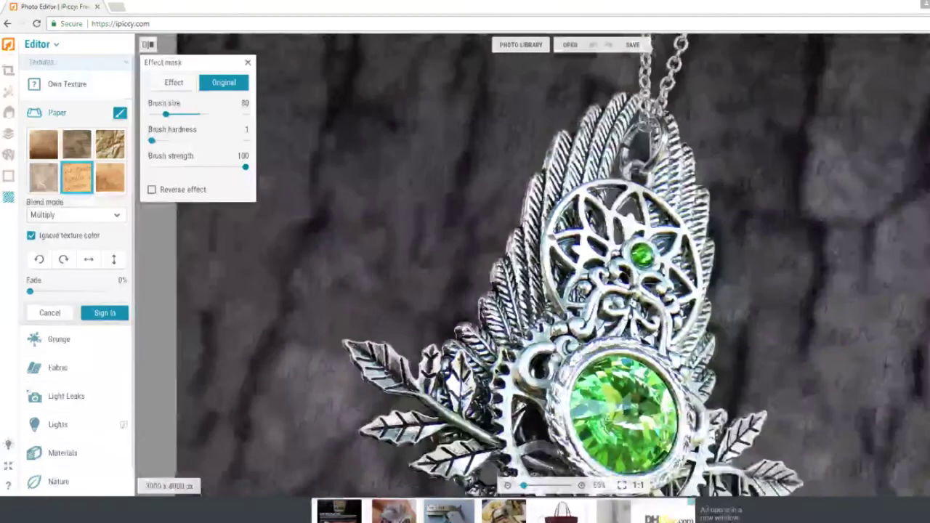
{"action": "scroll", "coordinate": [579, 332], "scroll_direction": "down", "scroll_amount": 5}
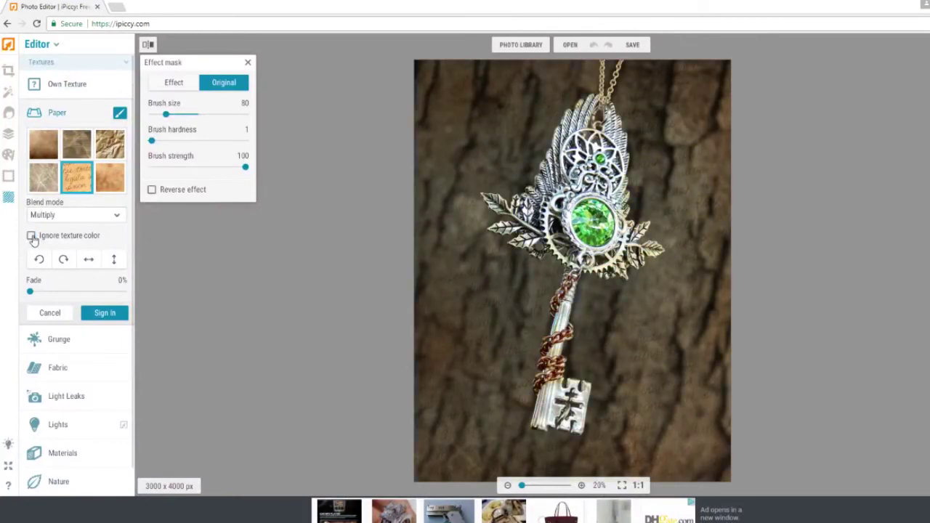
{"action": "scroll", "coordinate": [571, 172], "scroll_direction": "up", "scroll_amount": 5}
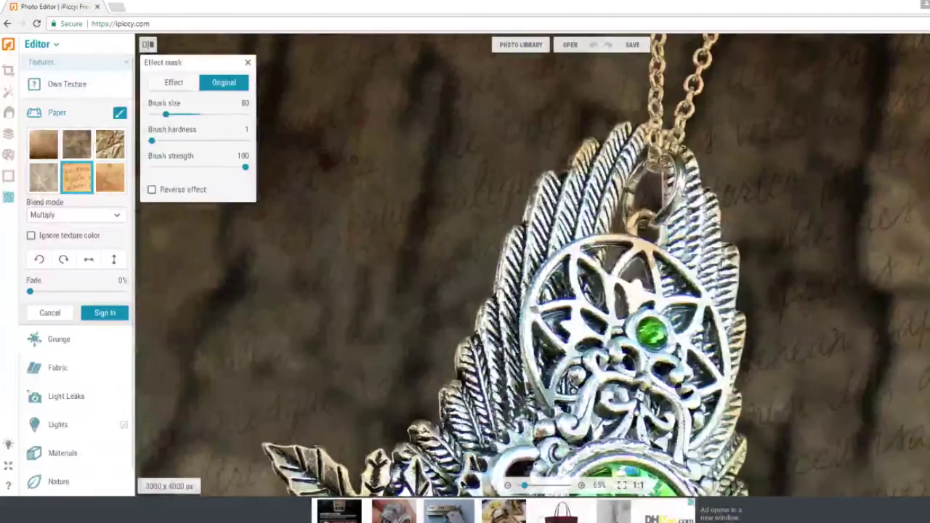
{"action": "scroll", "coordinate": [640, 240], "scroll_direction": "down", "scroll_amount": 3}
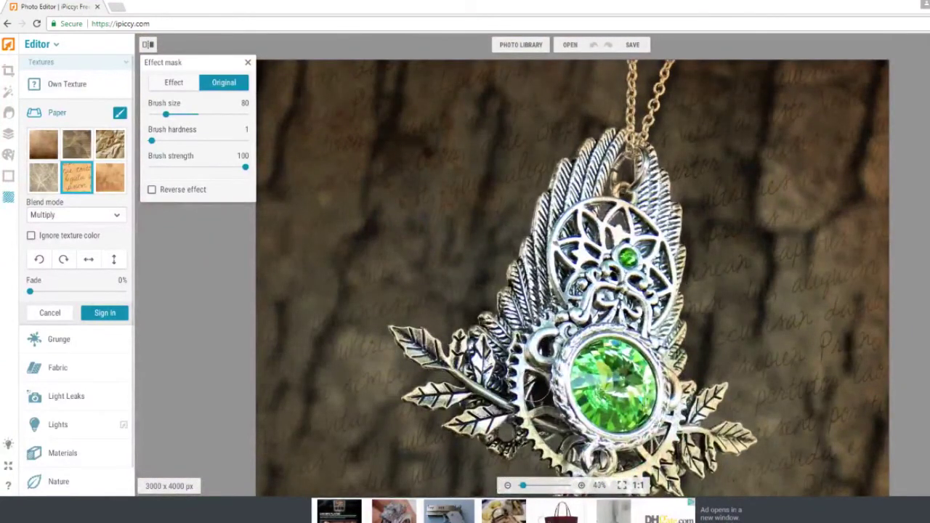
{"action": "left_click", "coordinate": [31, 235]}
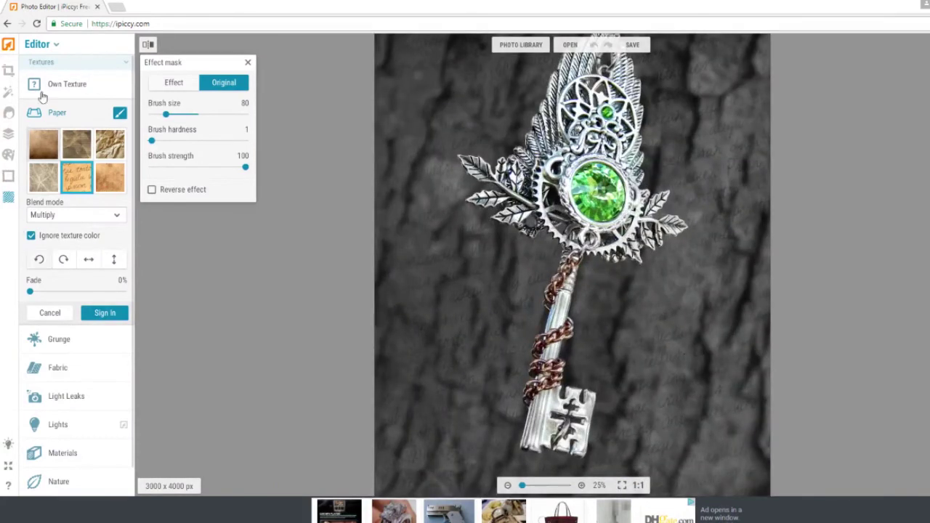
Step: Keep the handwriting texture's fade at 0% and rotate the texture clockwise three times
{"action": "mouse_move", "coordinate": [30, 292]}
{"action": "left_mouse_down"}
{"action": "mouse_move", "coordinate": [120, 292]}
{"action": "mouse_move", "coordinate": [30, 292]}
{"action": "left_mouse_up"}
{"action": "left_click", "coordinate": [64, 260]}
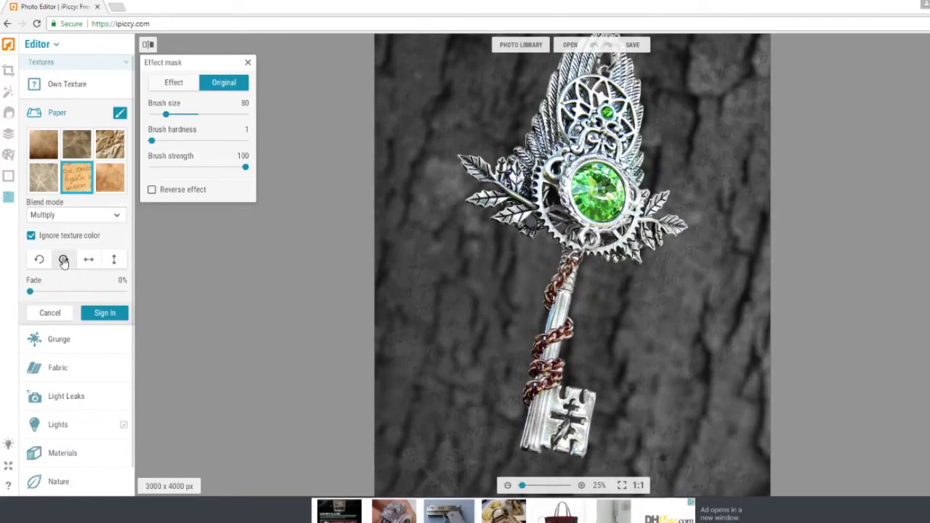
{"action": "left_click", "coordinate": [64, 260]}
{"action": "left_click", "coordinate": [64, 260]}
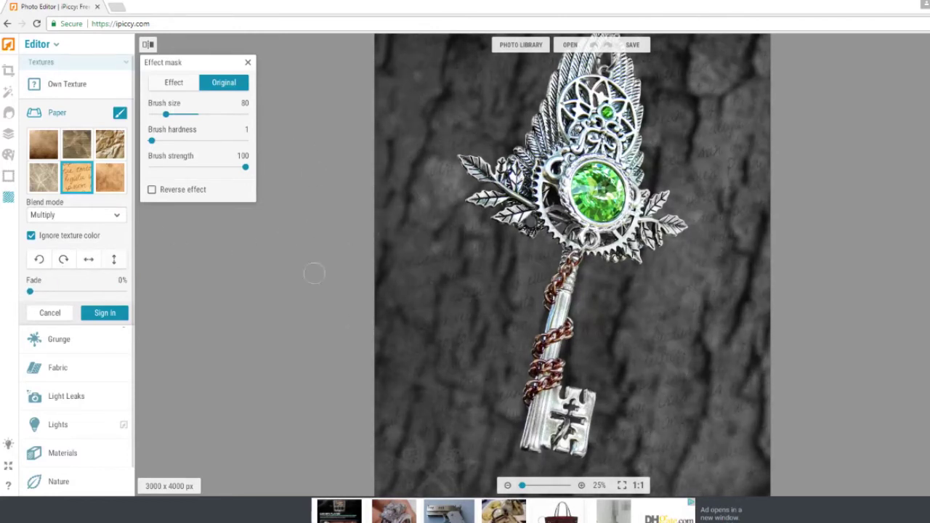
{"action": "scroll", "coordinate": [386, 234], "scroll_direction": "down", "scroll_amount": 1}
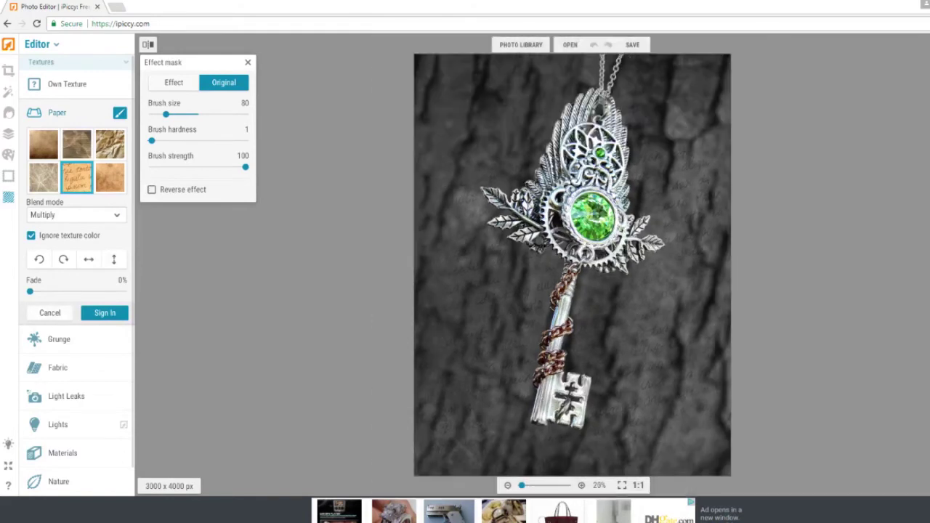
Step: Cancel the handwriting paper texture, try the first Grunge texture with its effect mask open, and discard it
{"action": "left_click", "coordinate": [51, 313]}
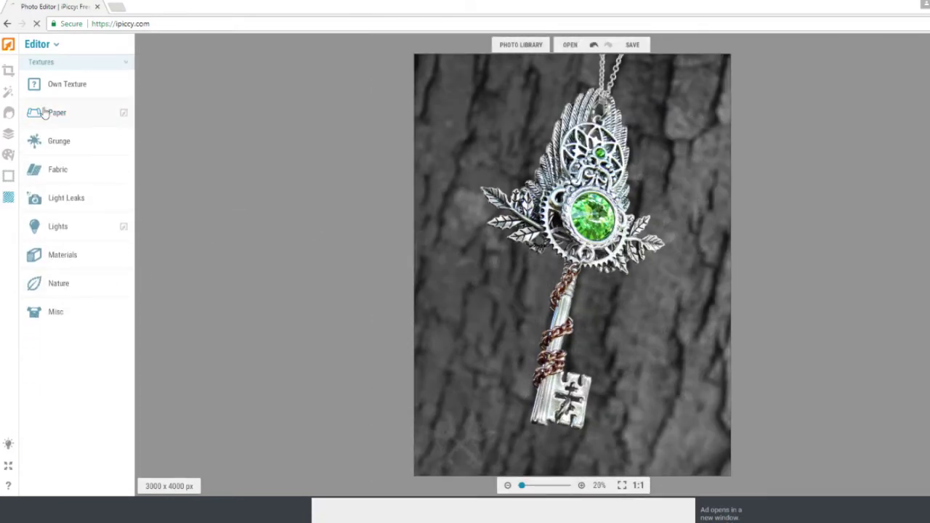
{"action": "left_click", "coordinate": [67, 143]}
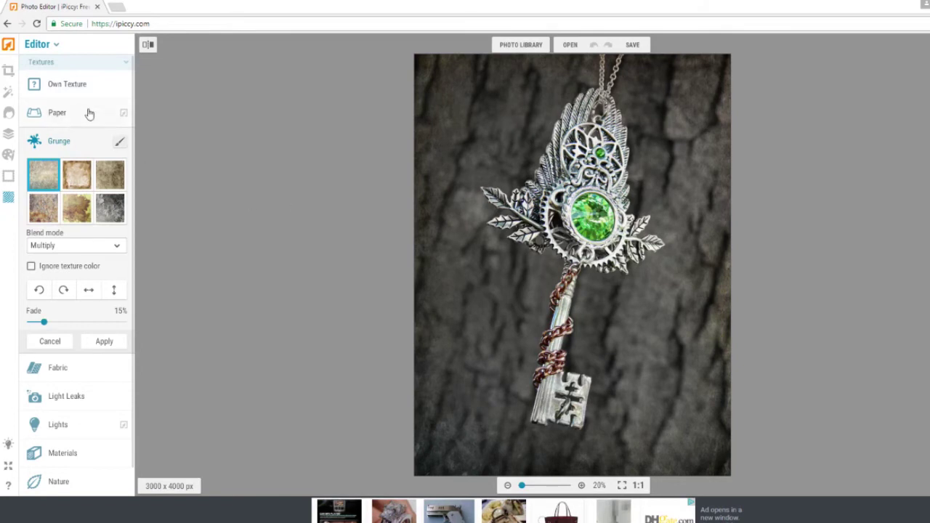
{"action": "left_click", "coordinate": [120, 141]}
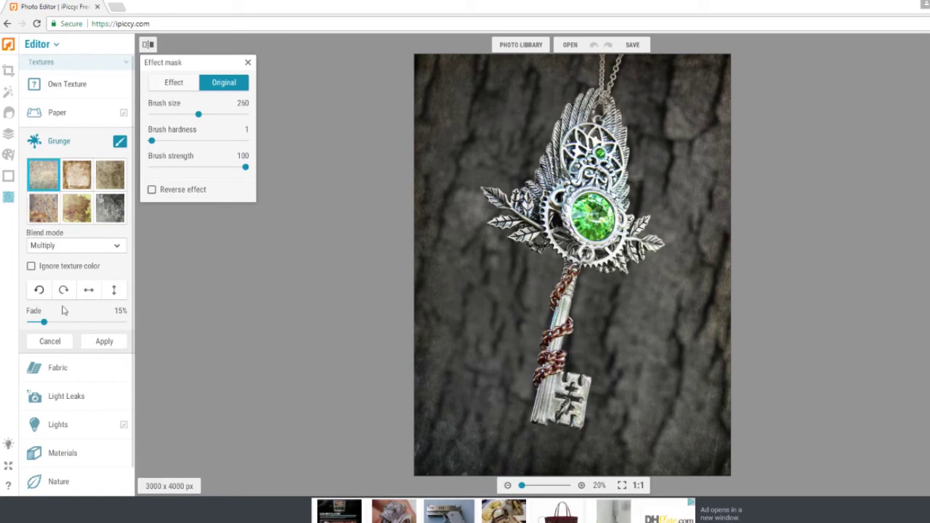
{"action": "left_click", "coordinate": [48, 342]}
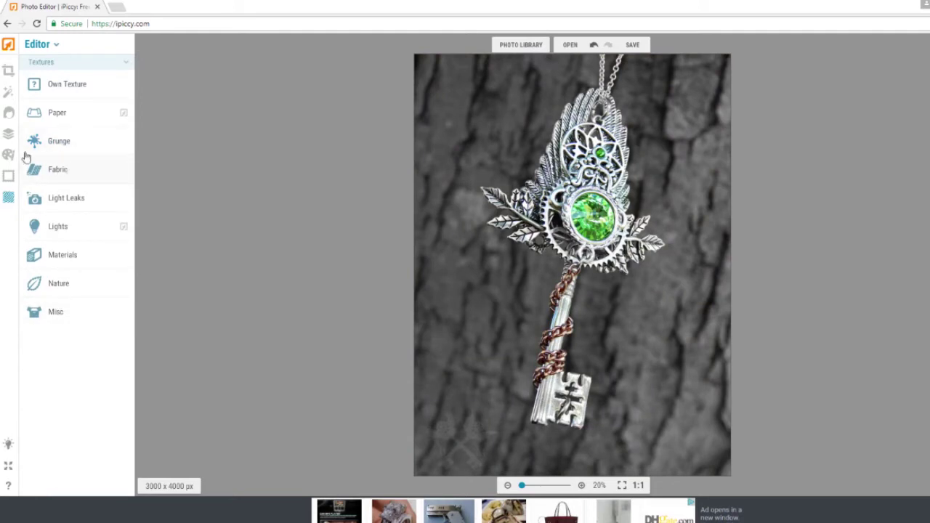
Step: Try the other five Grunge textures on the photo one after another, ending with the dark grey one, and discard them
{"action": "left_click", "coordinate": [58, 141]}
{"action": "left_click", "coordinate": [79, 176]}
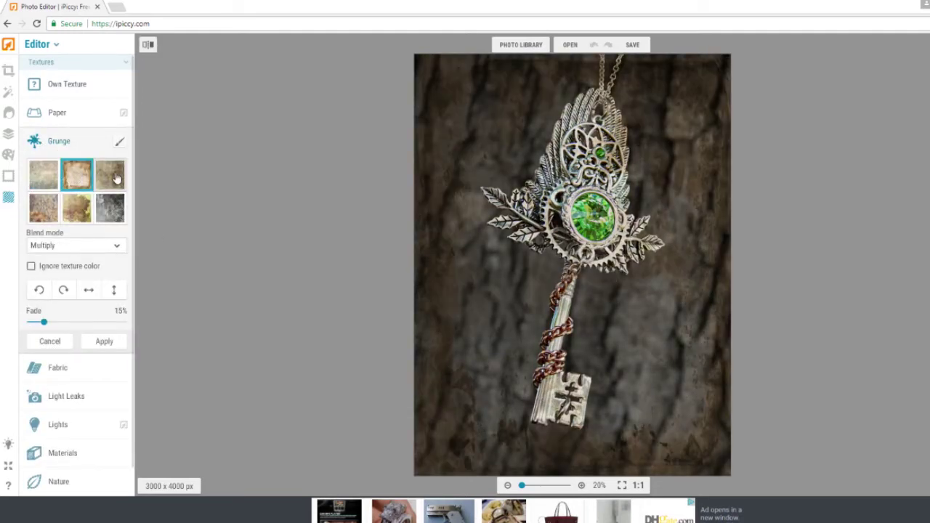
{"action": "left_click", "coordinate": [115, 178]}
{"action": "left_click", "coordinate": [41, 212]}
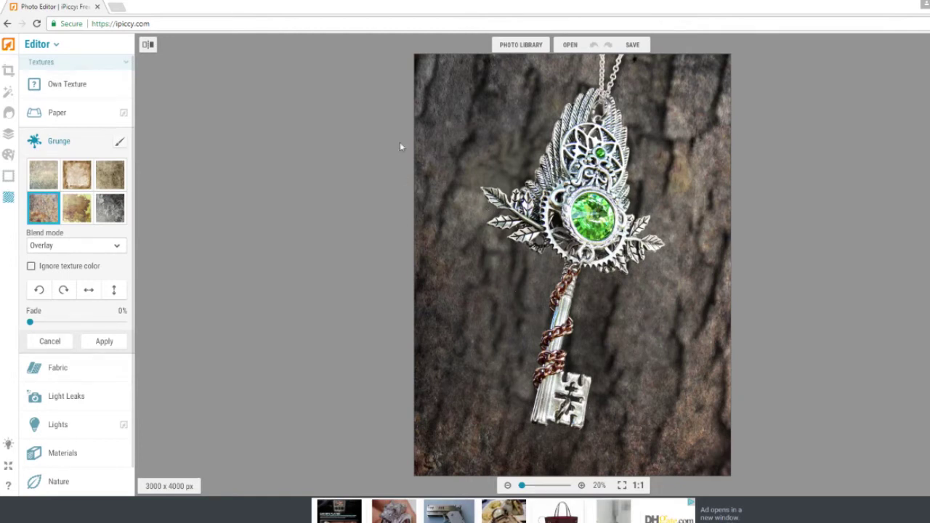
{"action": "left_click", "coordinate": [76, 210]}
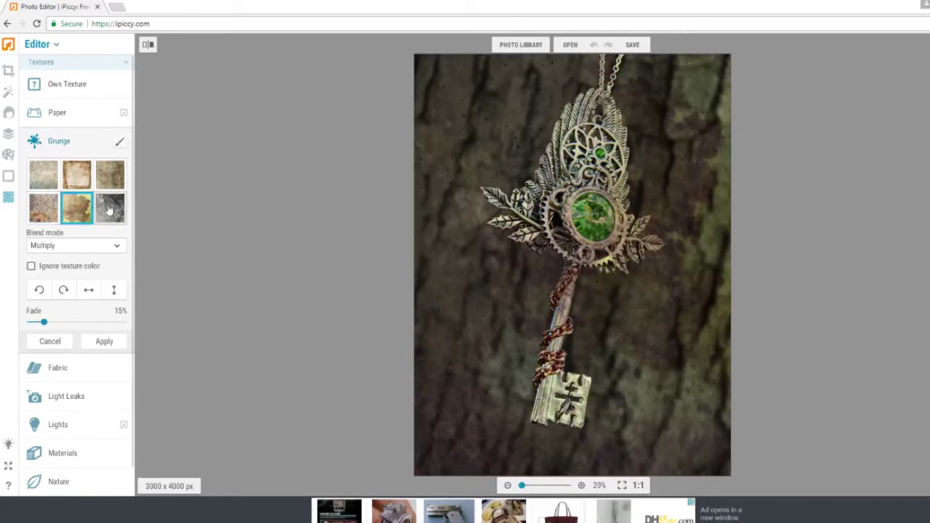
{"action": "left_click", "coordinate": [109, 211]}
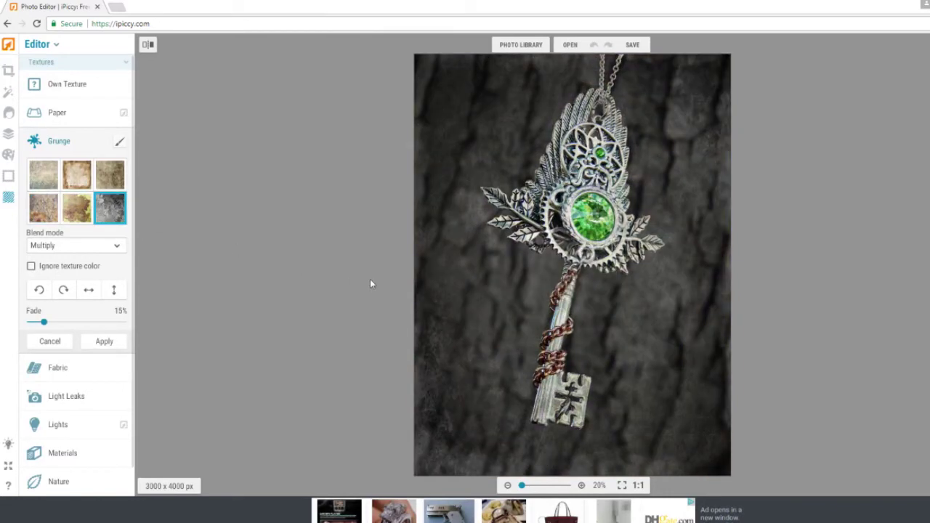
{"action": "left_click", "coordinate": [50, 341]}
Step: Try the grey, reddish-brown, bark-like and purple-grey Fabric textures on the photo
{"action": "left_click", "coordinate": [58, 168]}
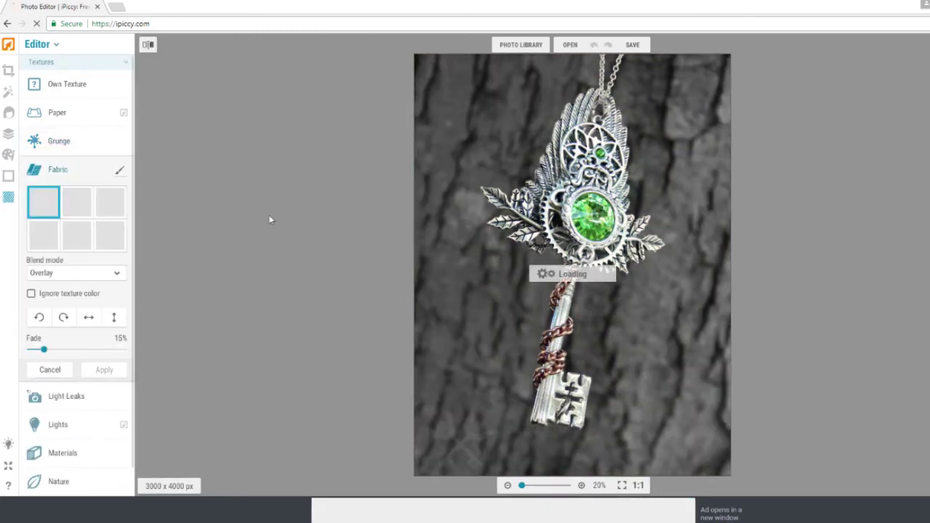
{"action": "left_click", "coordinate": [77, 207]}
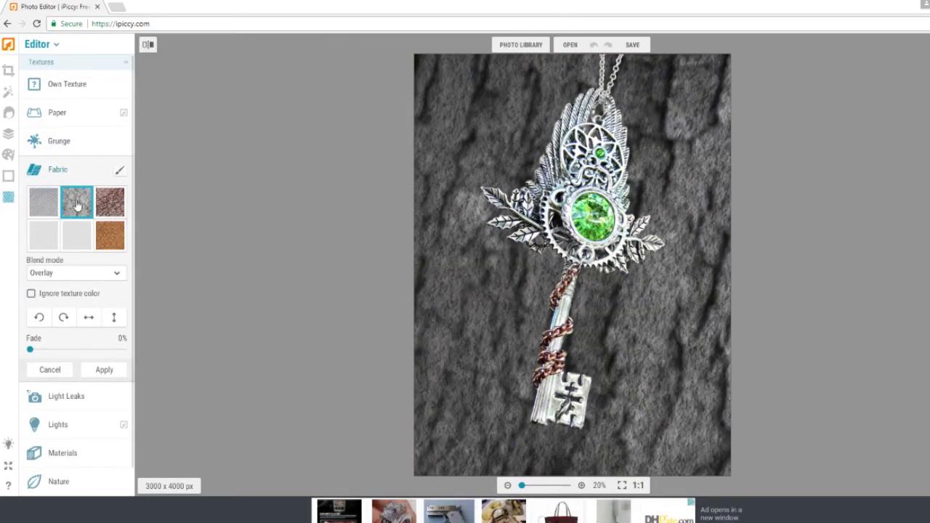
{"action": "left_click", "coordinate": [101, 204]}
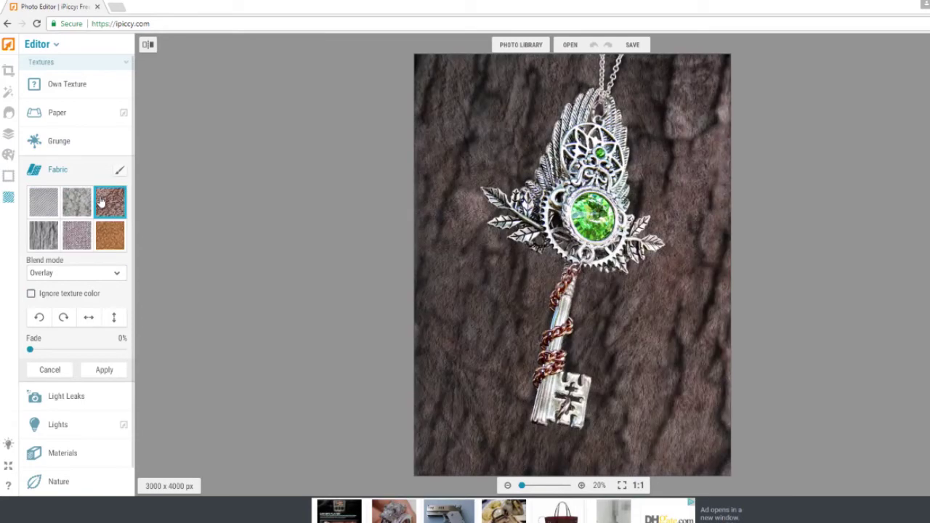
{"action": "left_click", "coordinate": [45, 236]}
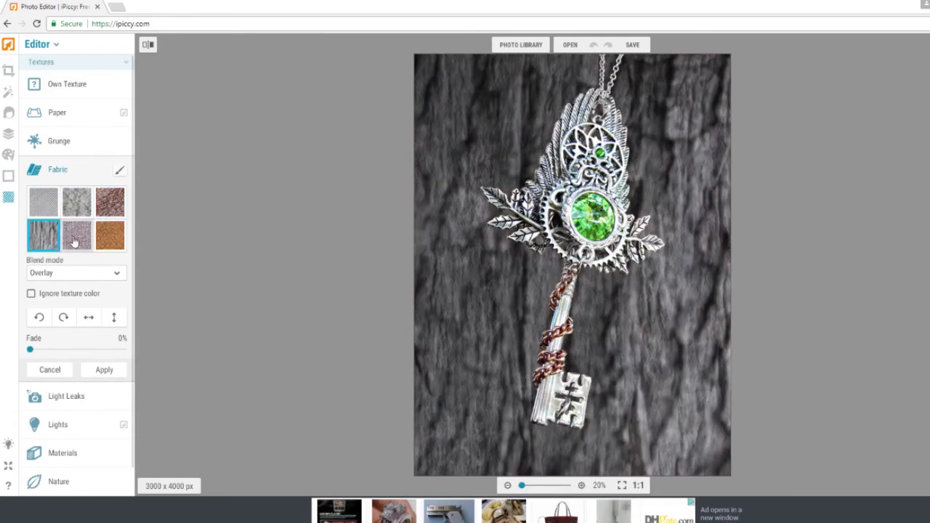
{"action": "left_click", "coordinate": [72, 241]}
{"action": "left_click", "coordinate": [72, 206]}
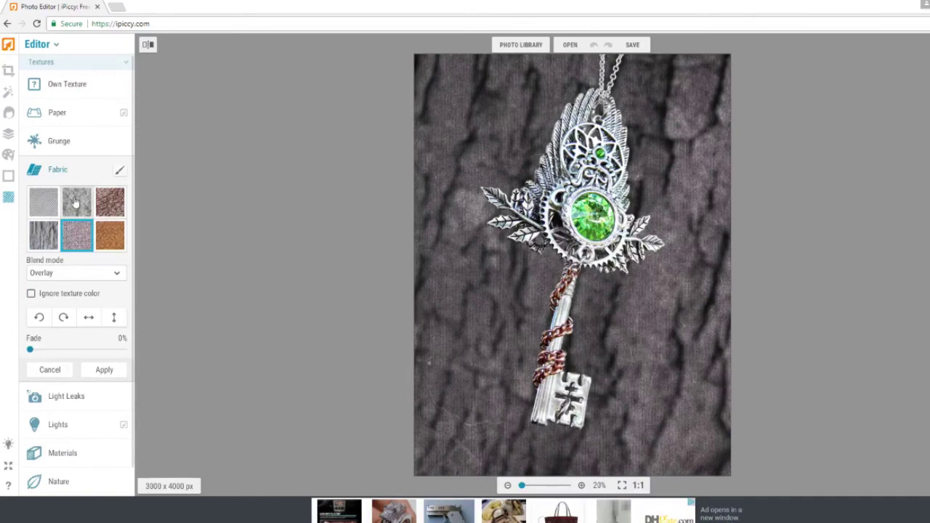
Step: Try the orange-brown Fabric texture with its color ignored, and discard it
{"action": "left_click", "coordinate": [110, 234]}
{"action": "left_click", "coordinate": [31, 293]}
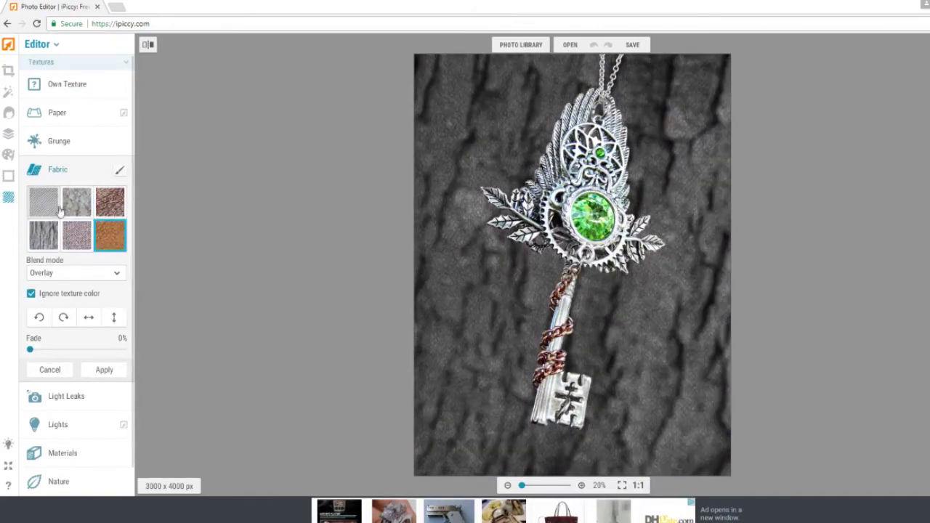
{"action": "scroll", "coordinate": [151, 264], "scroll_direction": "down", "scroll_amount": 1}
{"action": "scroll", "coordinate": [481, 291], "scroll_direction": "up", "scroll_amount": 1}
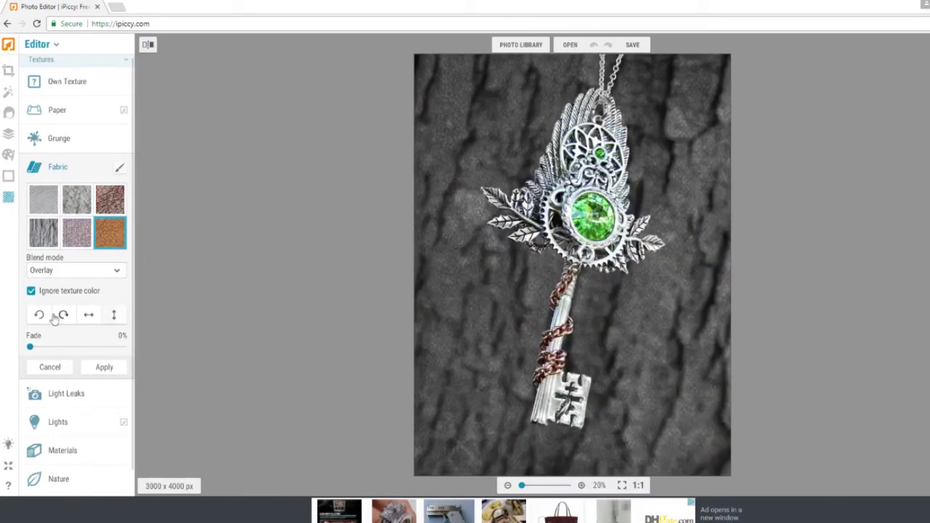
{"action": "left_click", "coordinate": [50, 367]}
Step: Try the rainbow, red-and-green, orange and purple Light Leaks textures on the photo
{"action": "left_click", "coordinate": [77, 198]}
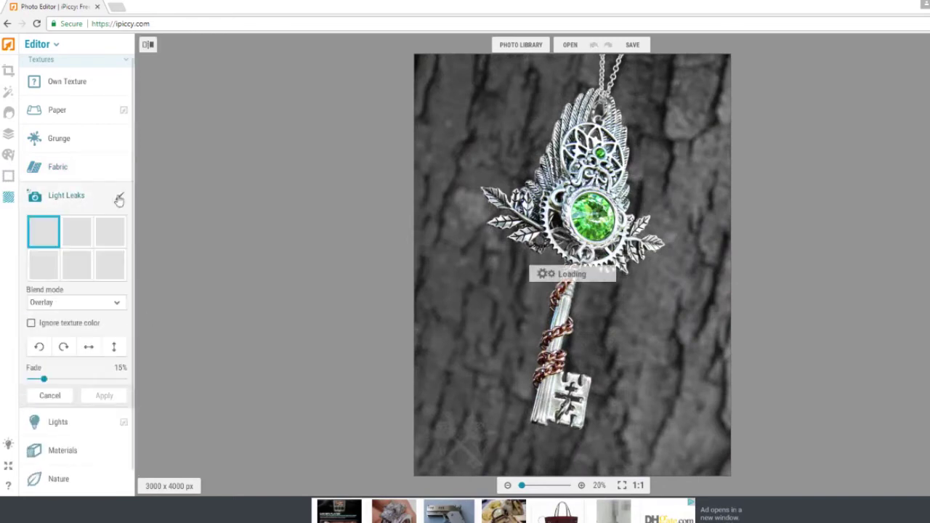
{"action": "left_click", "coordinate": [77, 231]}
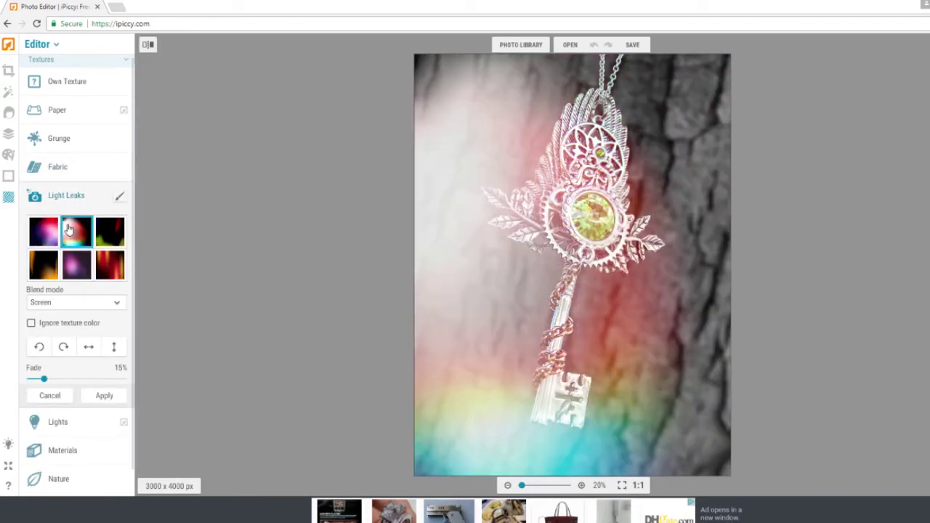
{"action": "left_click", "coordinate": [119, 231]}
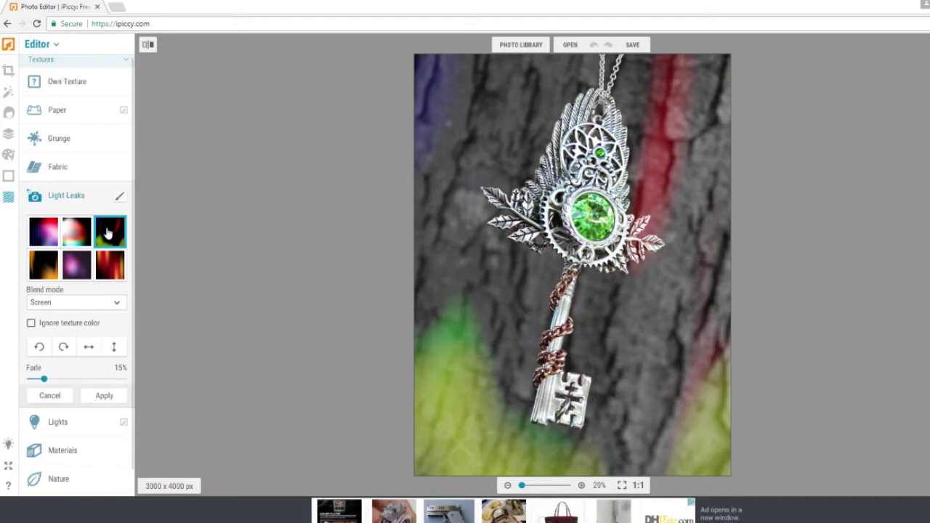
{"action": "left_click", "coordinate": [43, 269]}
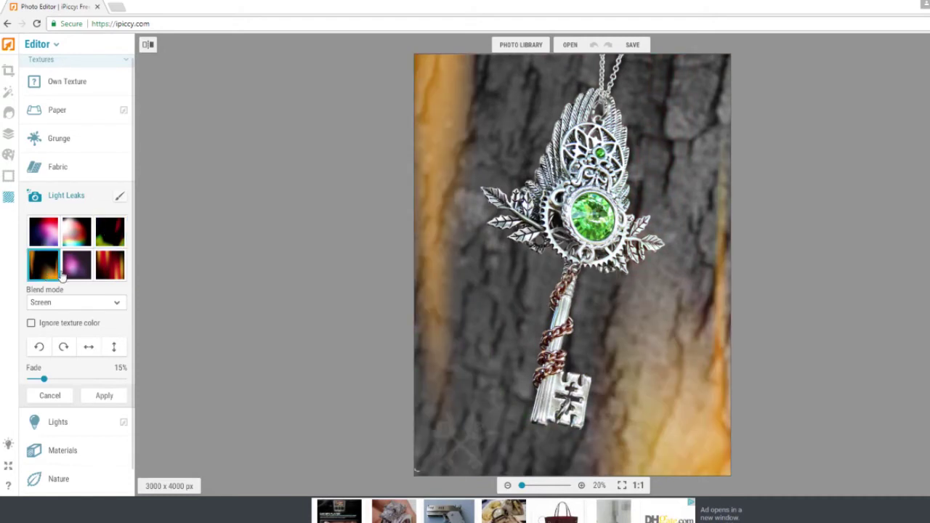
{"action": "left_click", "coordinate": [76, 266]}
{"action": "left_click", "coordinate": [48, 269]}
{"action": "left_click", "coordinate": [32, 325]}
Step: Try the red-streaked Light Leaks texture with its color ignored, and discard it
{"action": "left_click", "coordinate": [110, 266]}
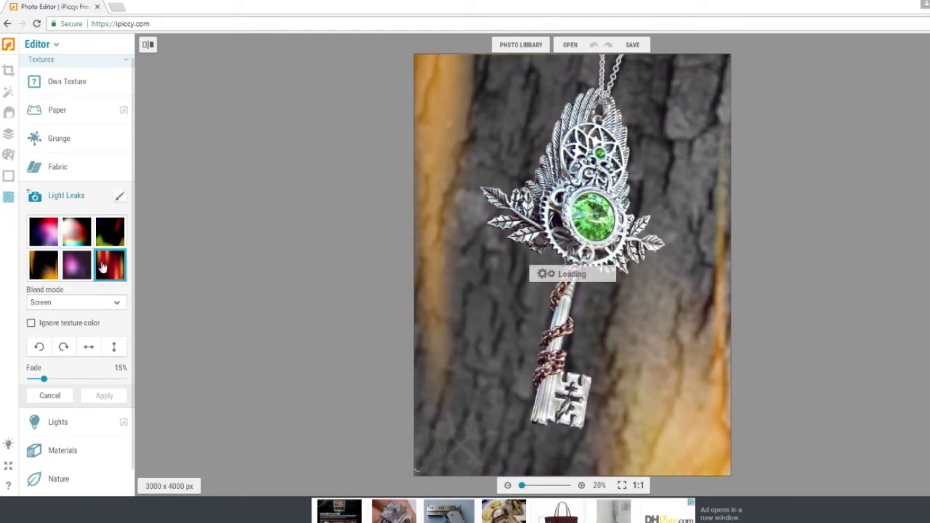
{"action": "left_click", "coordinate": [32, 324]}
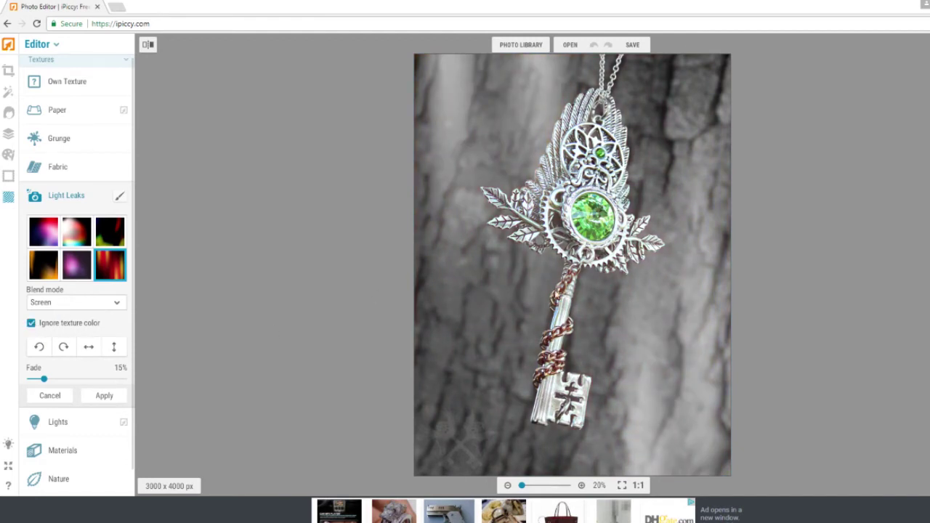
{"action": "left_click", "coordinate": [53, 395]}
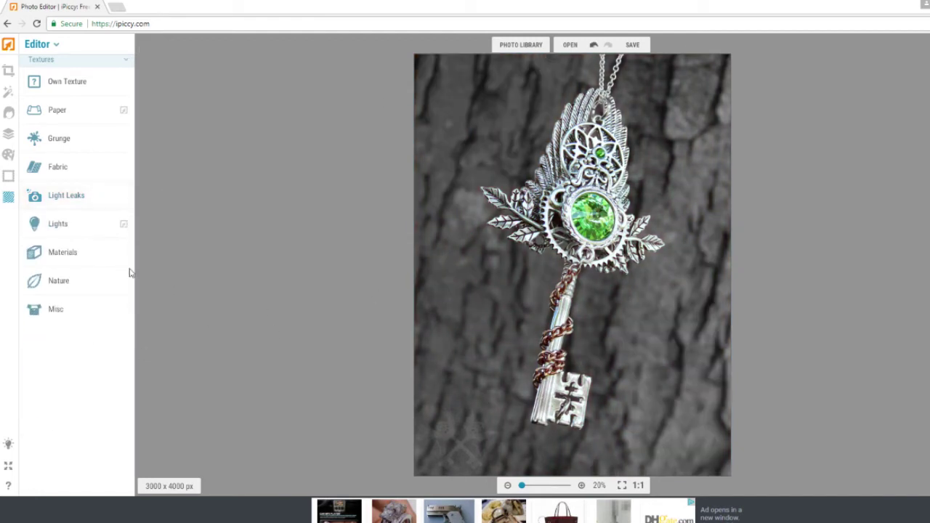
Step: Try the bokeh Lights texture at 72% fade and the other five Lights textures in turn, and discard them
{"action": "left_click", "coordinate": [64, 227]}
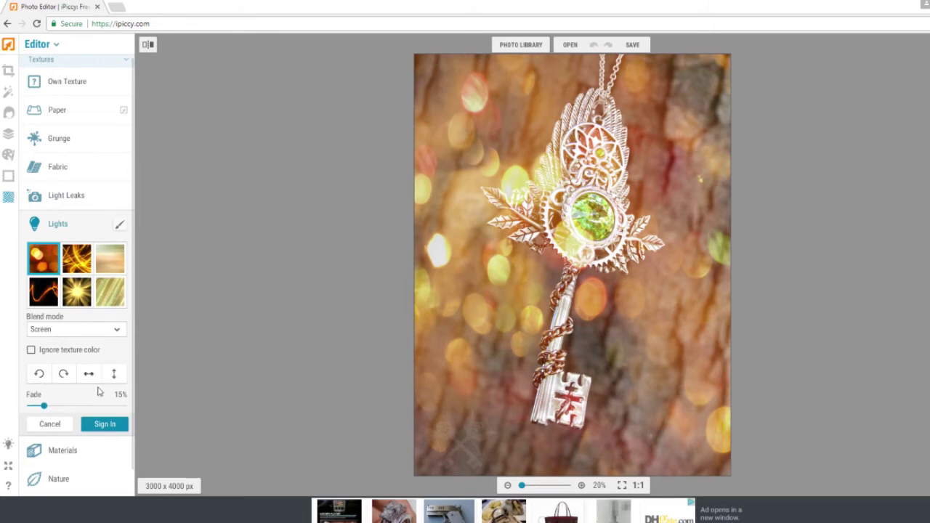
{"action": "left_click_drag", "start_coordinate": [44, 406], "coordinate": [99, 409]}
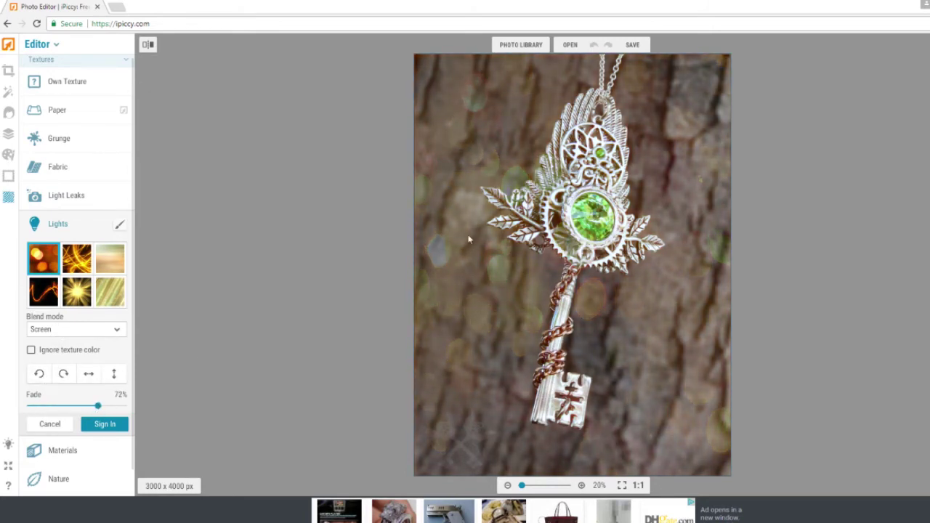
{"action": "left_click", "coordinate": [77, 266]}
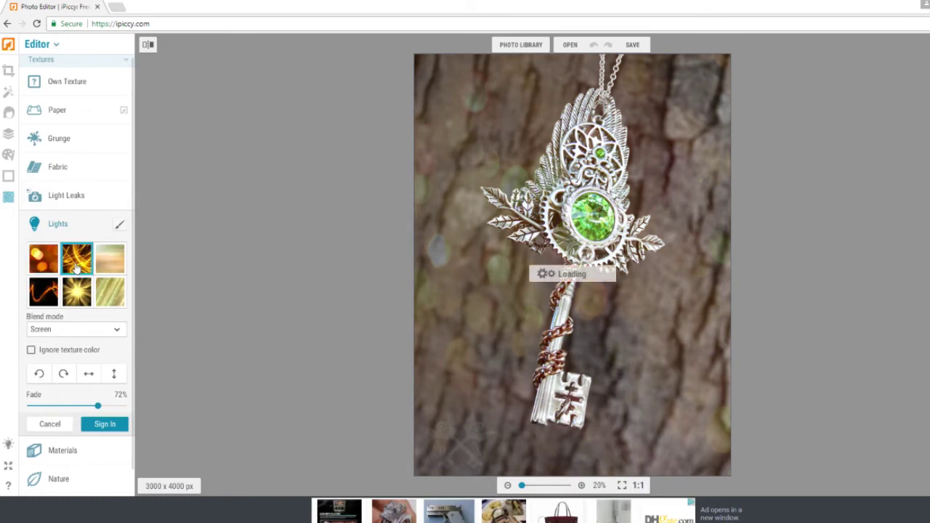
{"action": "left_click", "coordinate": [112, 259]}
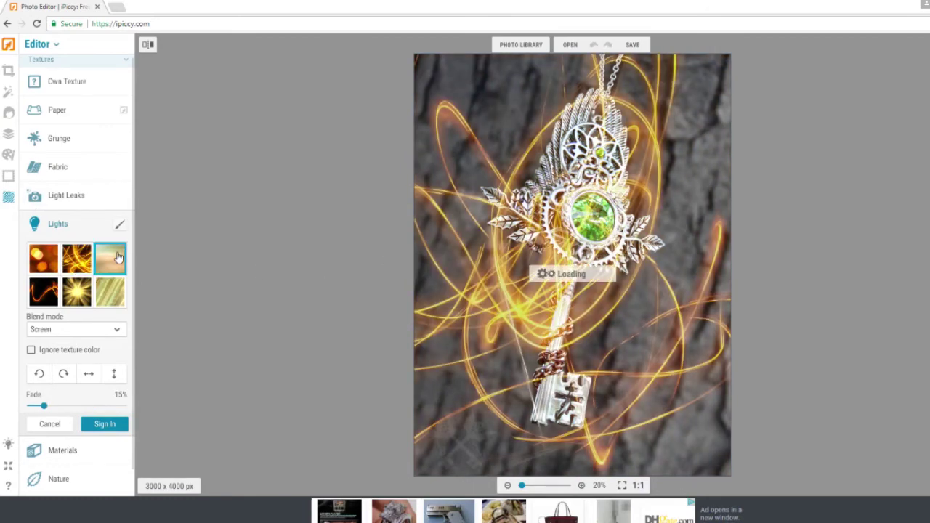
{"action": "left_click", "coordinate": [52, 292]}
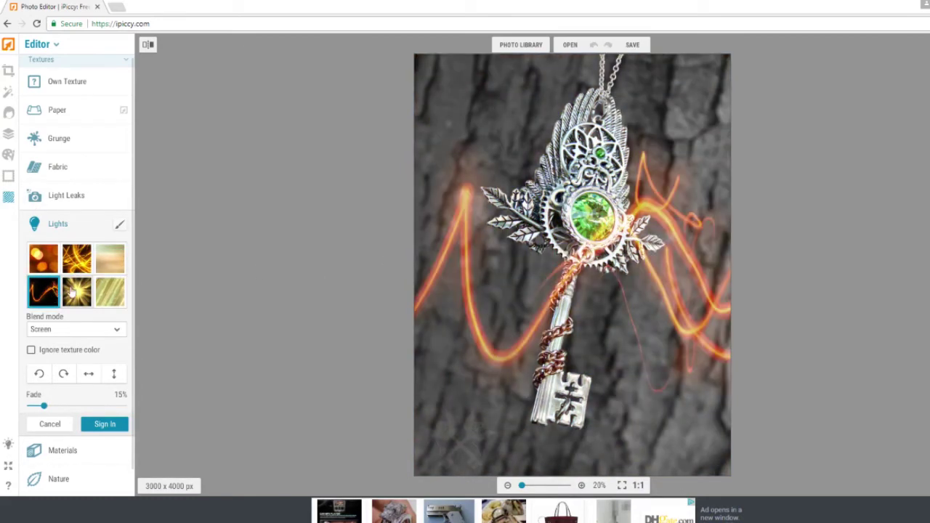
{"action": "left_click", "coordinate": [77, 291]}
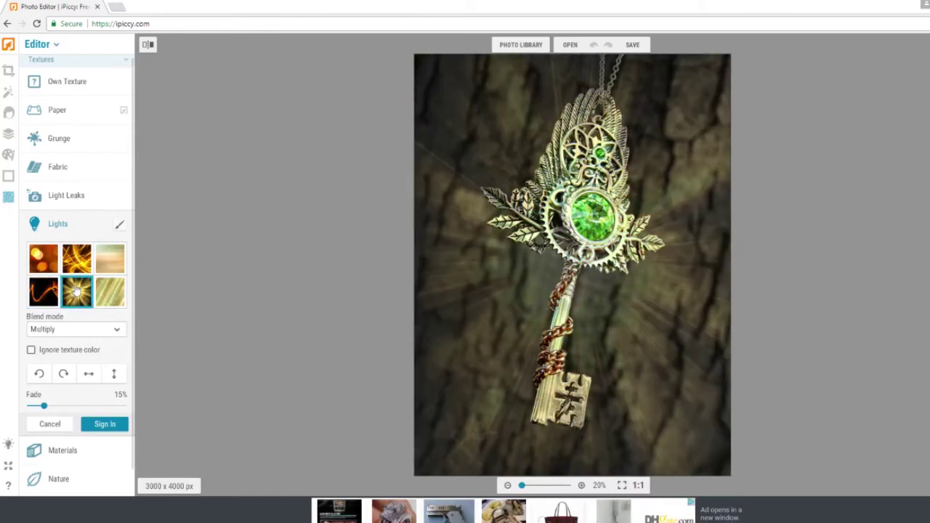
{"action": "left_click", "coordinate": [108, 289]}
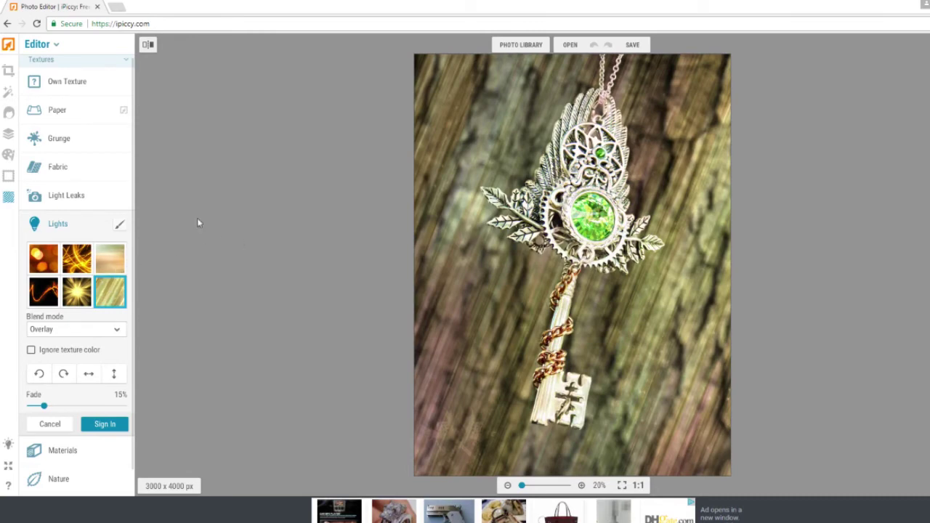
{"action": "left_click", "coordinate": [56, 426]}
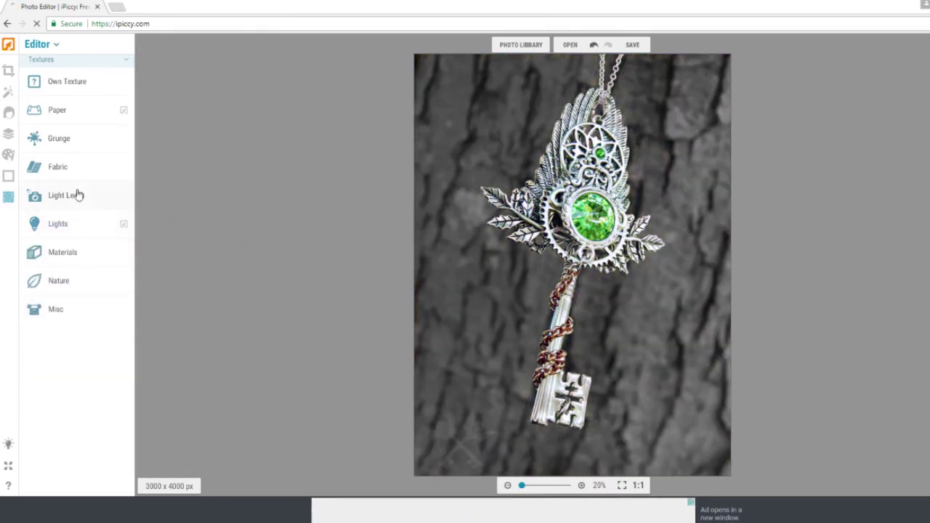
Step: Try the six Materials textures on the photo, ending on the blue rippled-water texture
{"action": "left_click", "coordinate": [75, 254]}
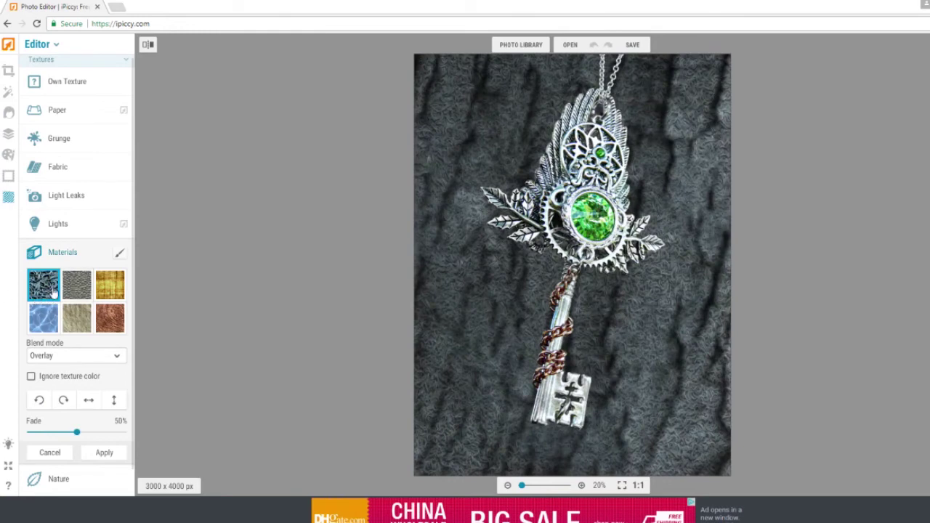
{"action": "left_click", "coordinate": [77, 285]}
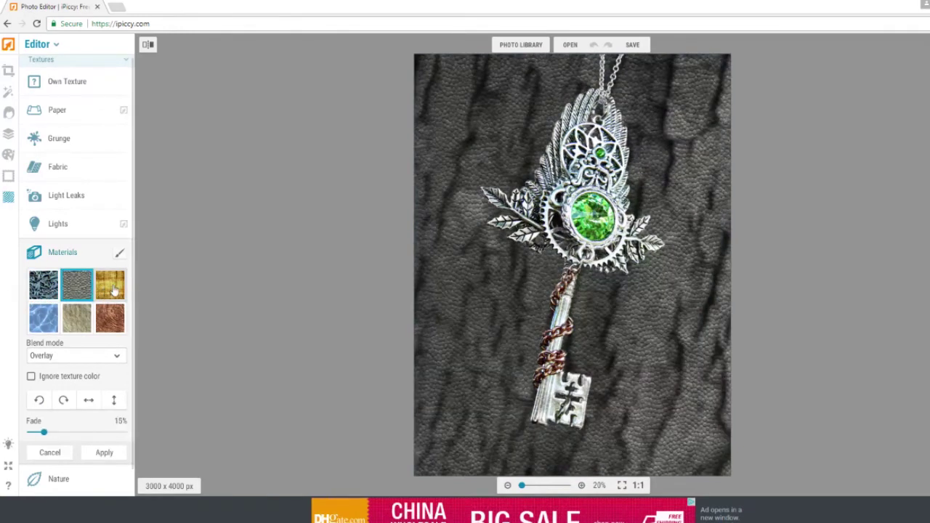
{"action": "left_click", "coordinate": [112, 289]}
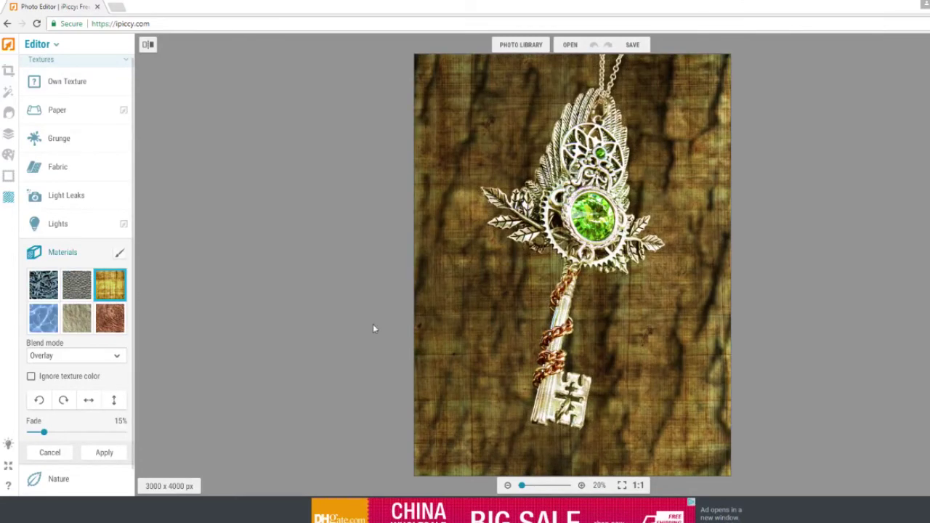
{"action": "left_click", "coordinate": [122, 324]}
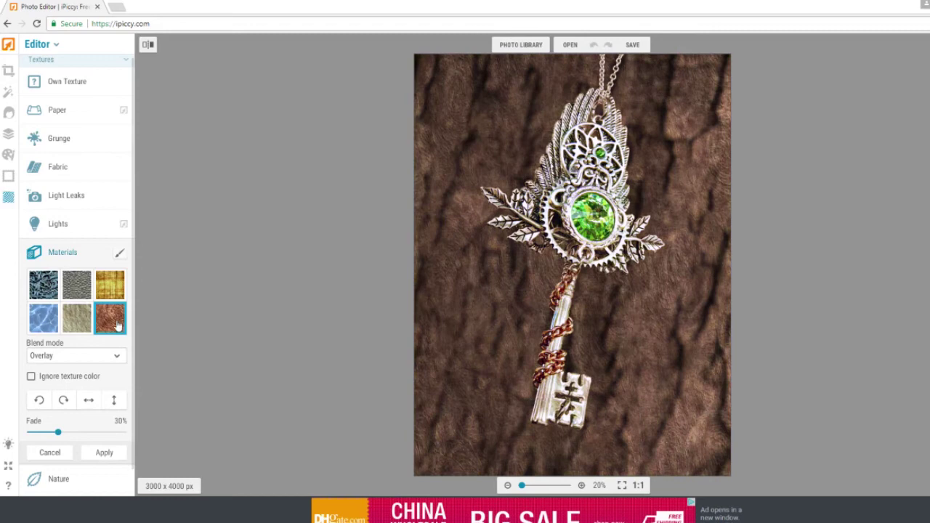
{"action": "left_click", "coordinate": [76, 318]}
{"action": "left_click", "coordinate": [43, 319]}
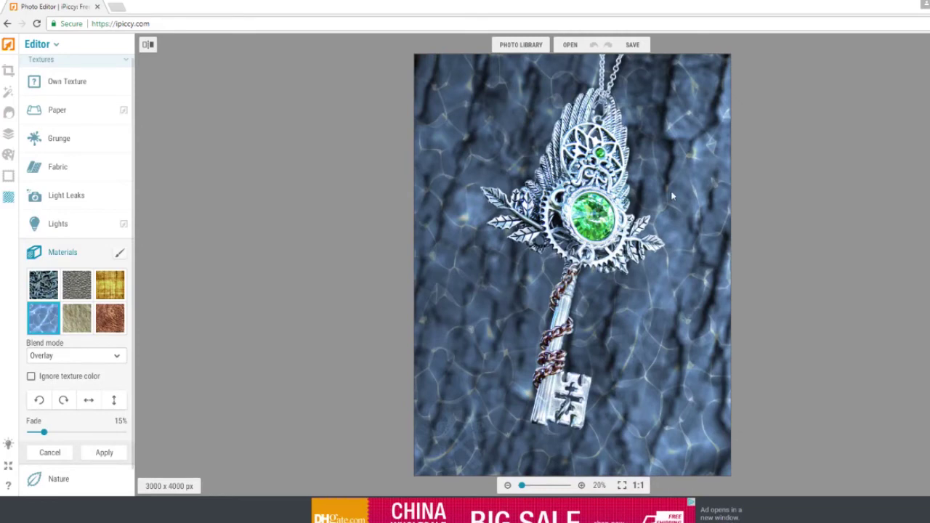
Step: Check the blue rippled-water Materials texture on the photo and discard it
{"action": "scroll", "coordinate": [671, 191], "scroll_direction": "up", "scroll_amount": 3}
{"action": "scroll", "coordinate": [351, 269], "scroll_direction": "down", "scroll_amount": 4}
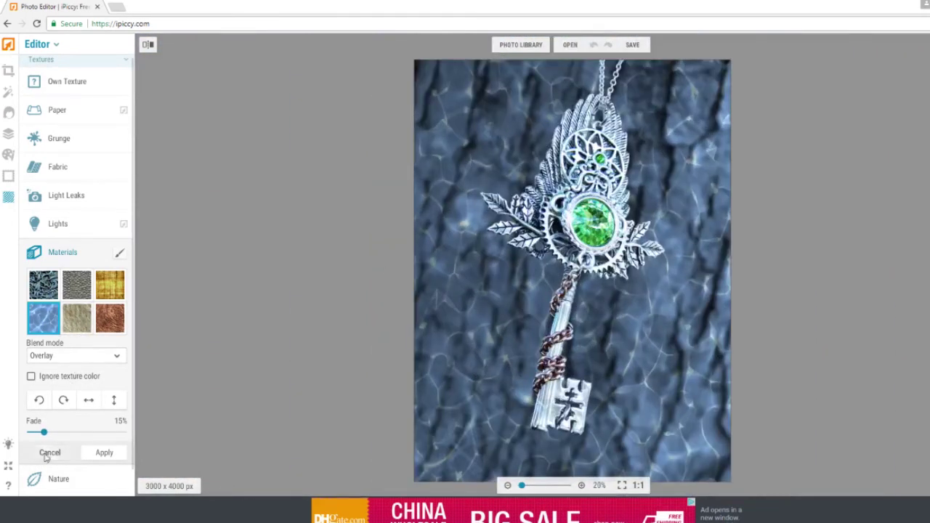
{"action": "left_click", "coordinate": [50, 452]}
Step: Try the grass, water-drop, orange, frost and green leaf Nature textures on the photo
{"action": "left_click", "coordinate": [58, 282]}
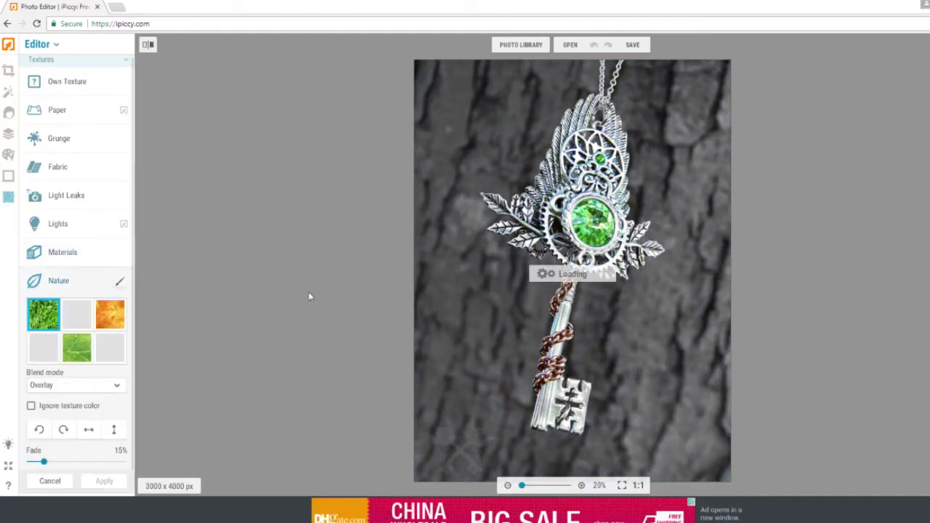
{"action": "left_click", "coordinate": [73, 313]}
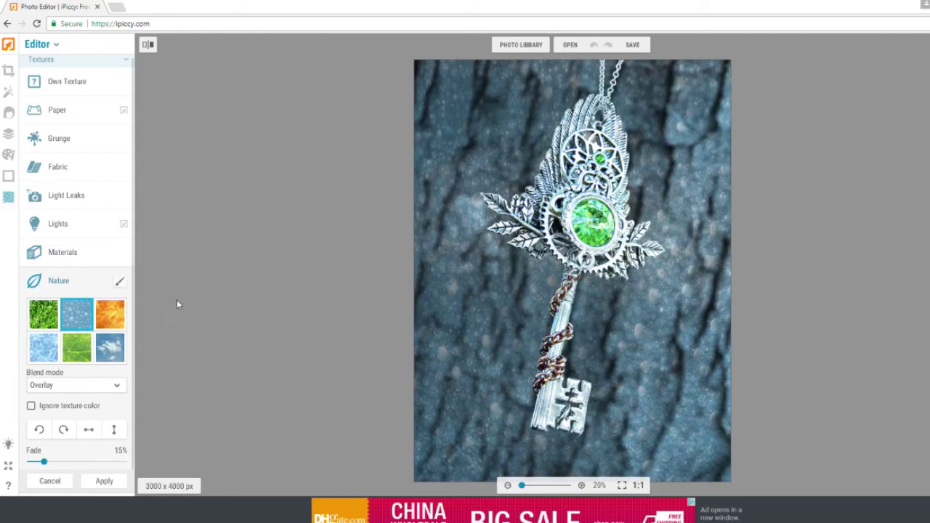
{"action": "left_click", "coordinate": [110, 314]}
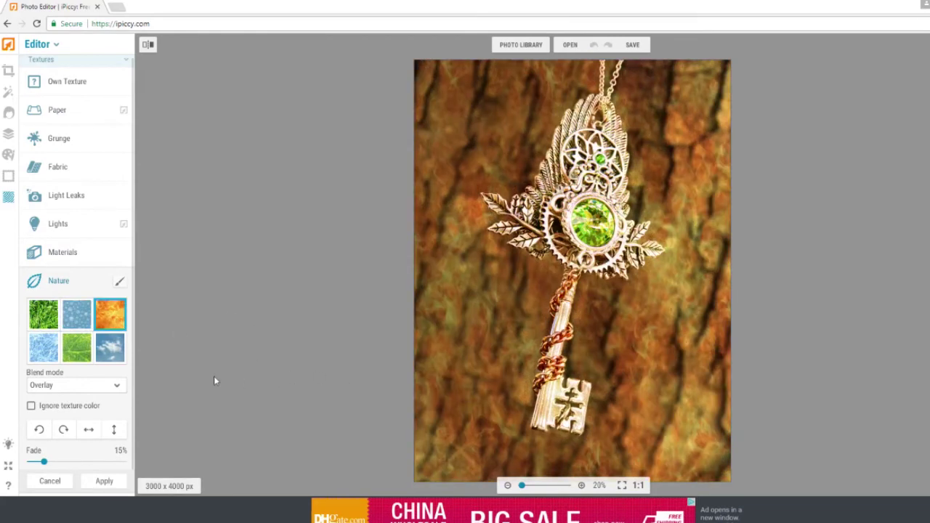
{"action": "left_click", "coordinate": [47, 352]}
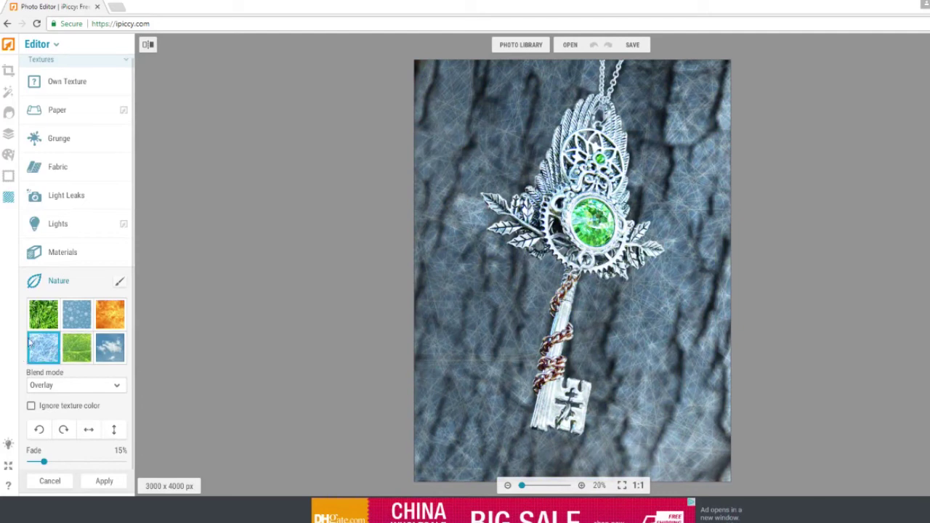
{"action": "left_click", "coordinate": [72, 353]}
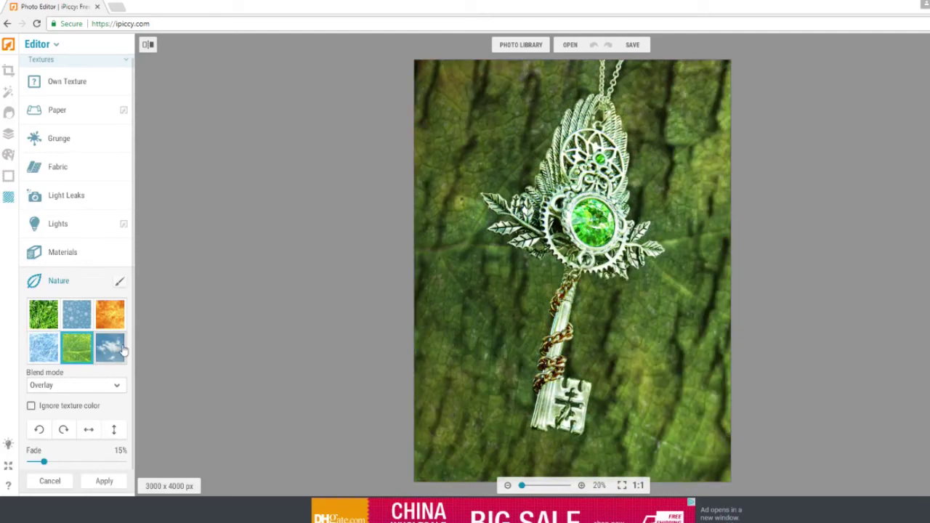
Step: Try the cloudy-sky Nature texture with its fade set to 0%, and discard it
{"action": "left_click", "coordinate": [121, 348]}
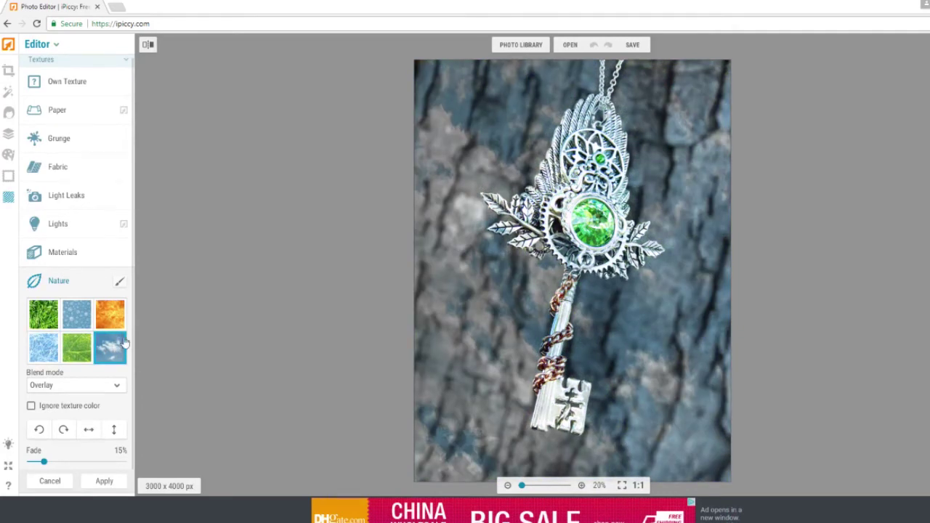
{"action": "scroll", "coordinate": [123, 343], "scroll_direction": "down", "scroll_amount": 1}
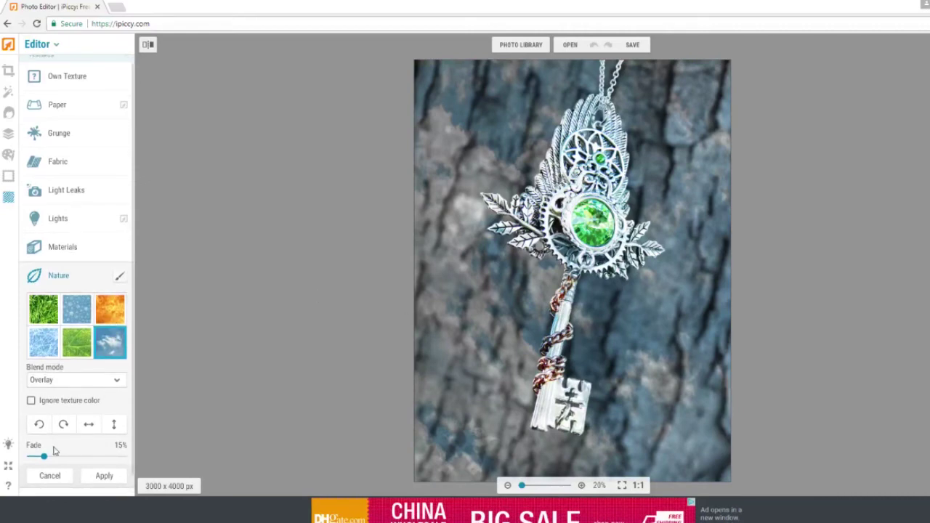
{"action": "mouse_move", "coordinate": [44, 456]}
{"action": "left_mouse_down"}
{"action": "mouse_move", "coordinate": [34, 456]}
{"action": "mouse_move", "coordinate": [125, 457]}
{"action": "mouse_move", "coordinate": [30, 456]}
{"action": "left_mouse_up"}
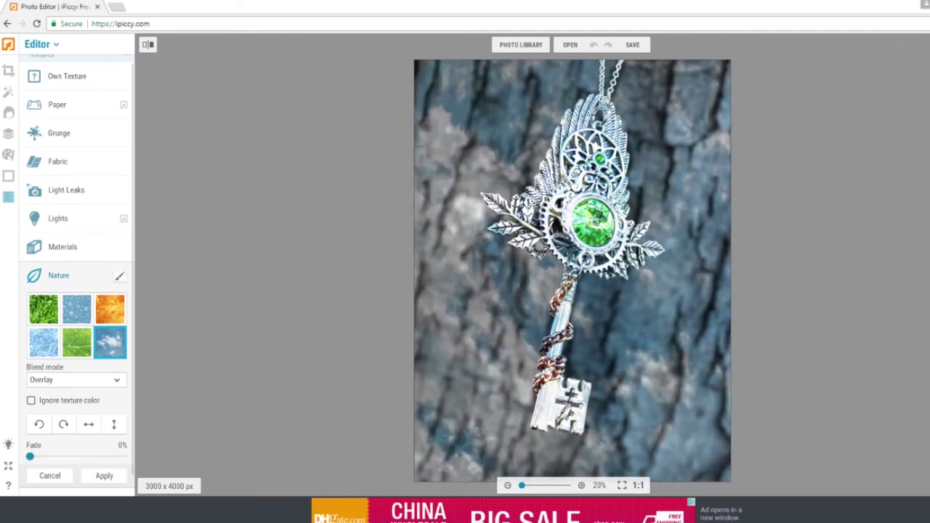
{"action": "left_click", "coordinate": [47, 474]}
Step: Try the six Misc textures in turn, including smoke, cracked earth and stone, ending on the brown one, and discard them
{"action": "left_click", "coordinate": [59, 305]}
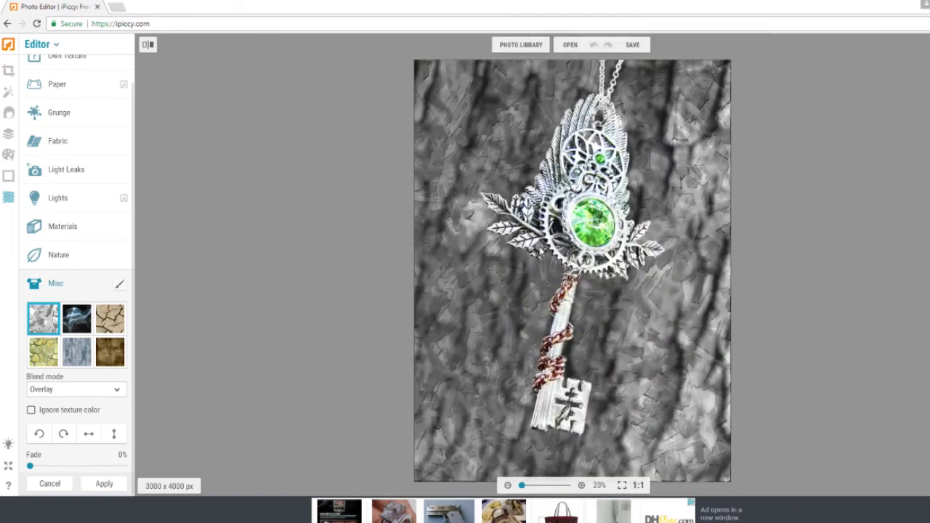
{"action": "left_click", "coordinate": [78, 321]}
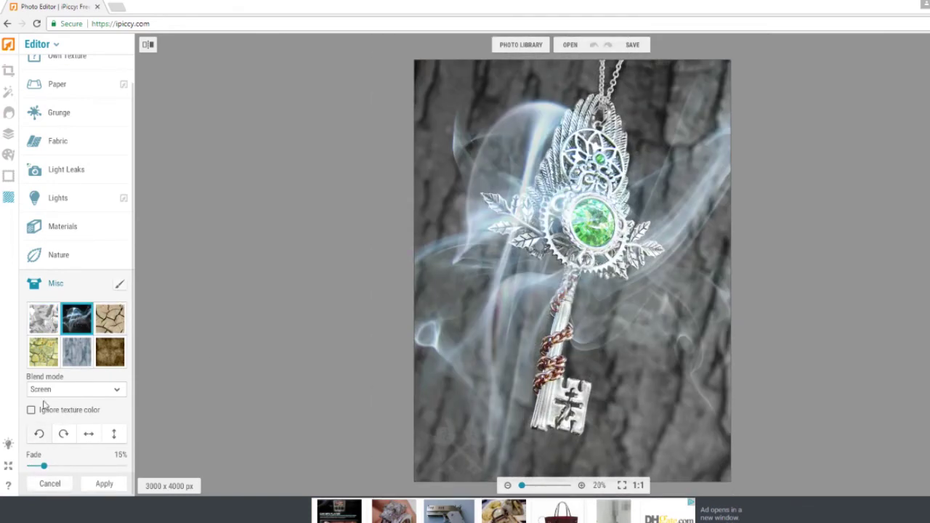
{"action": "left_click", "coordinate": [111, 319]}
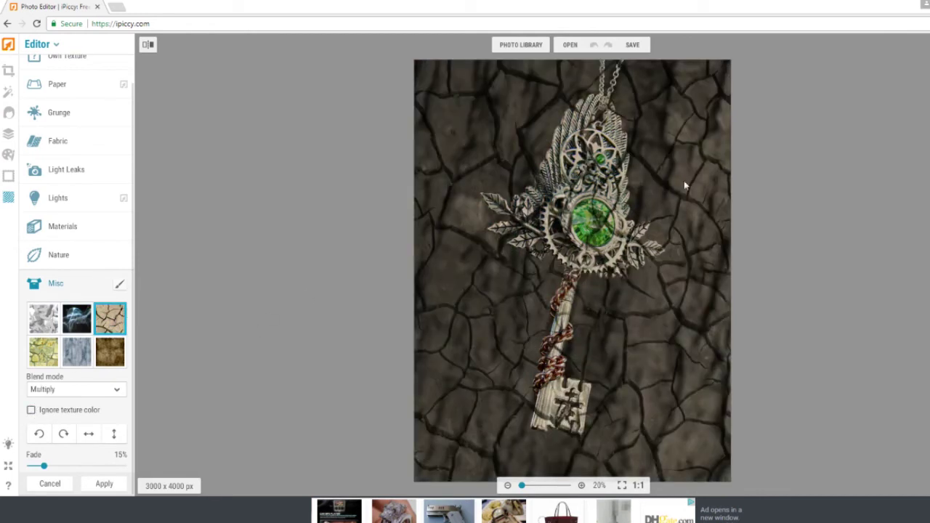
{"action": "left_click", "coordinate": [43, 352]}
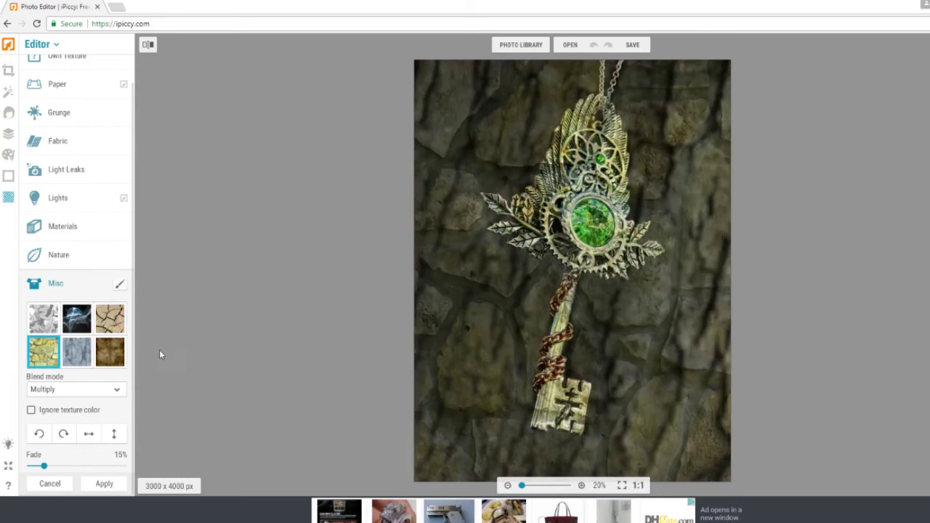
{"action": "left_click", "coordinate": [79, 353]}
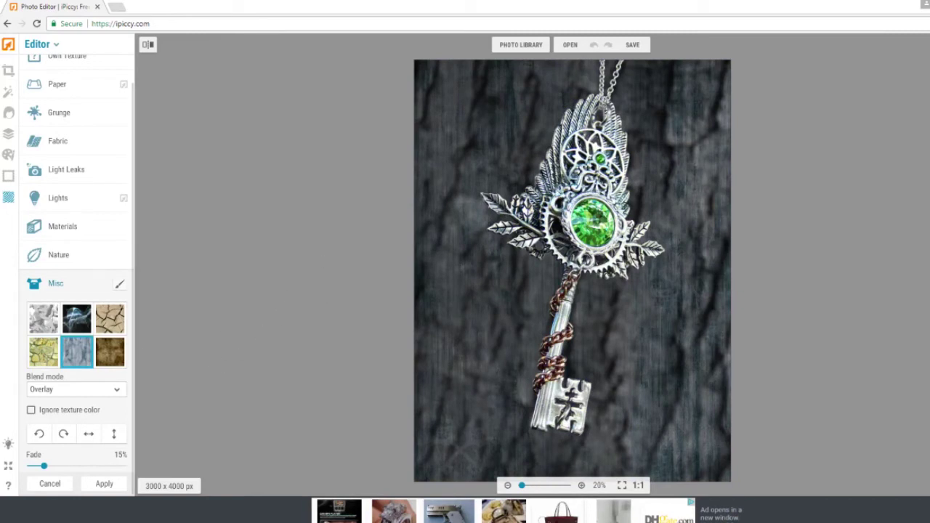
{"action": "left_click", "coordinate": [110, 352]}
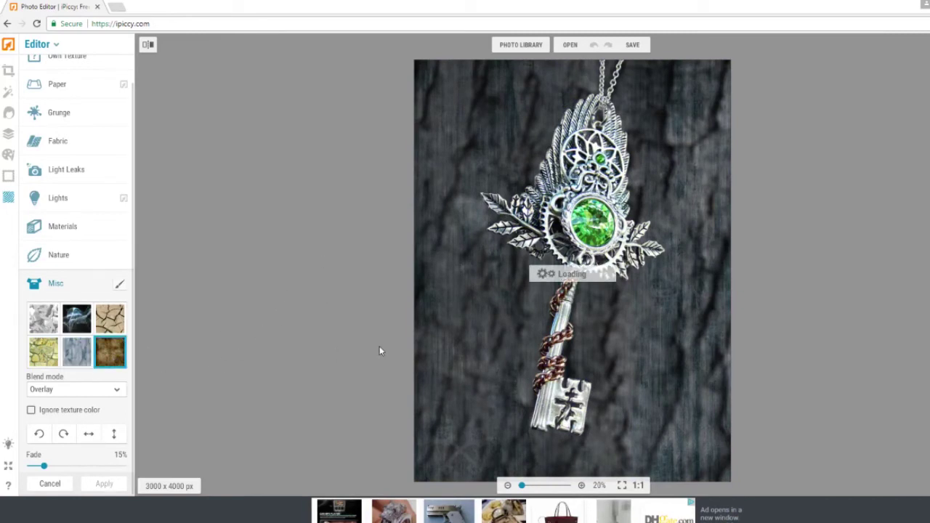
{"action": "scroll", "coordinate": [553, 320], "scroll_direction": "down", "scroll_amount": 1}
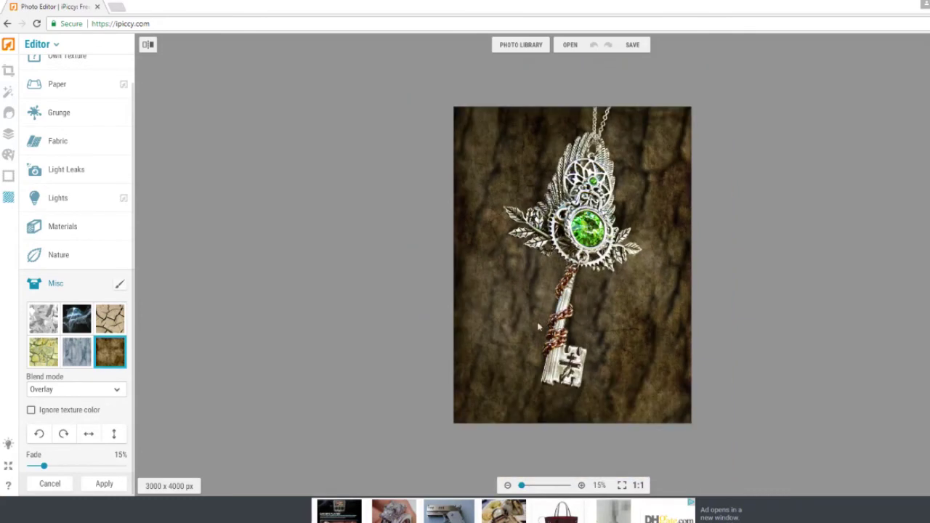
{"action": "left_click", "coordinate": [50, 483]}
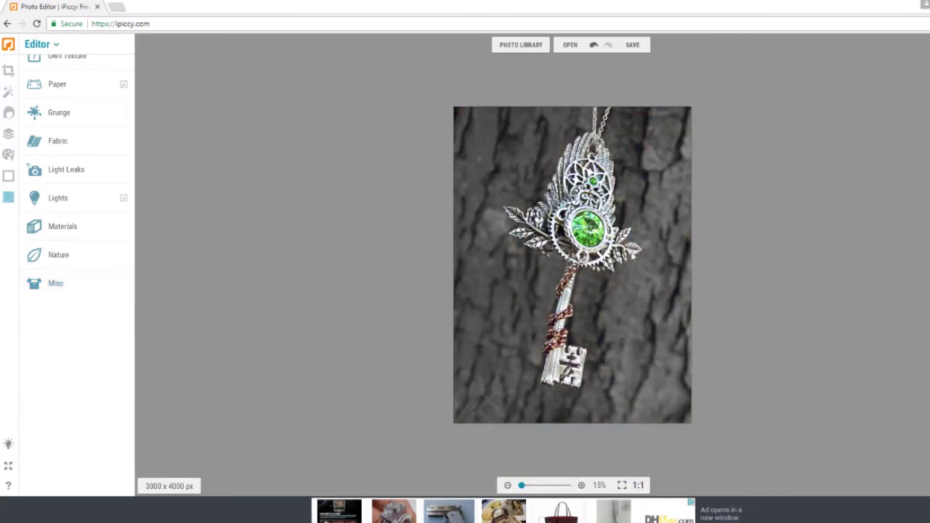
Step: Try the frost Nature texture and set up its effect mask to restore the original with a brush size of 56
{"action": "scroll", "coordinate": [631, 255], "scroll_direction": "up", "scroll_amount": 1}
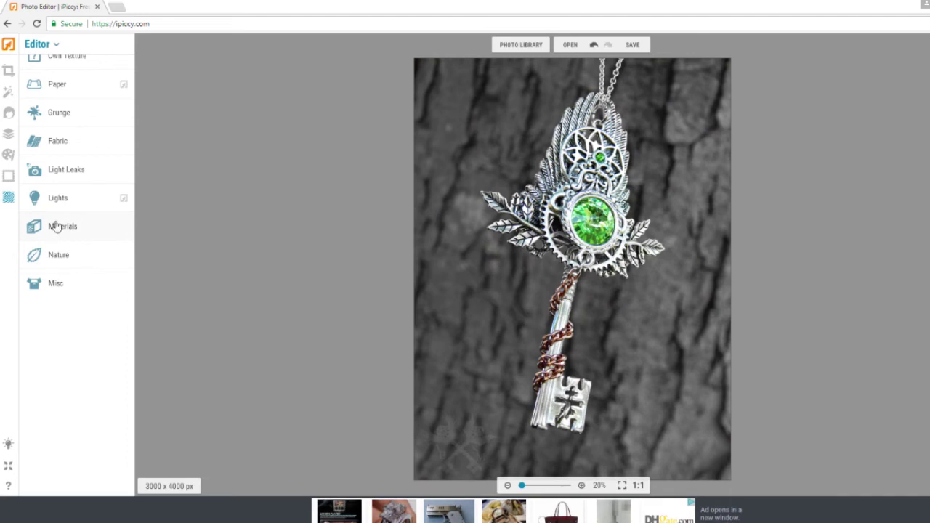
{"action": "left_click", "coordinate": [56, 256]}
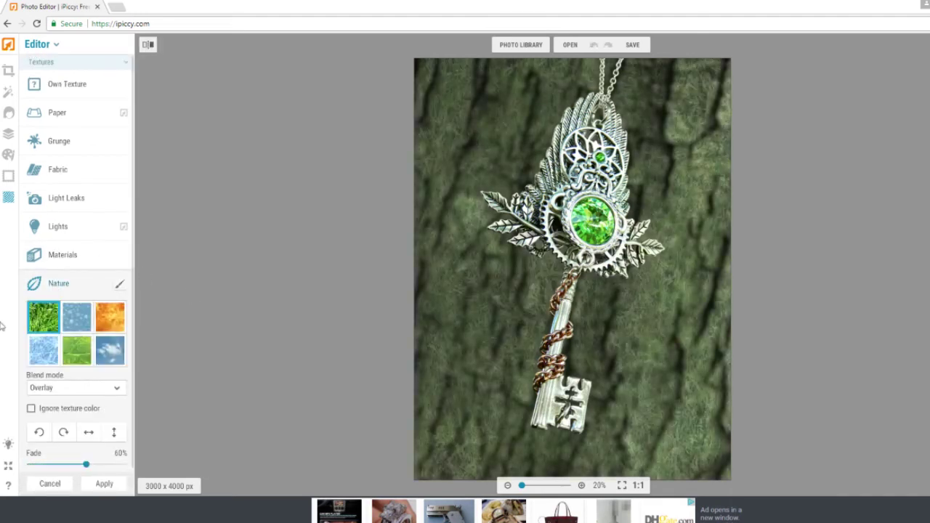
{"action": "left_click", "coordinate": [40, 352]}
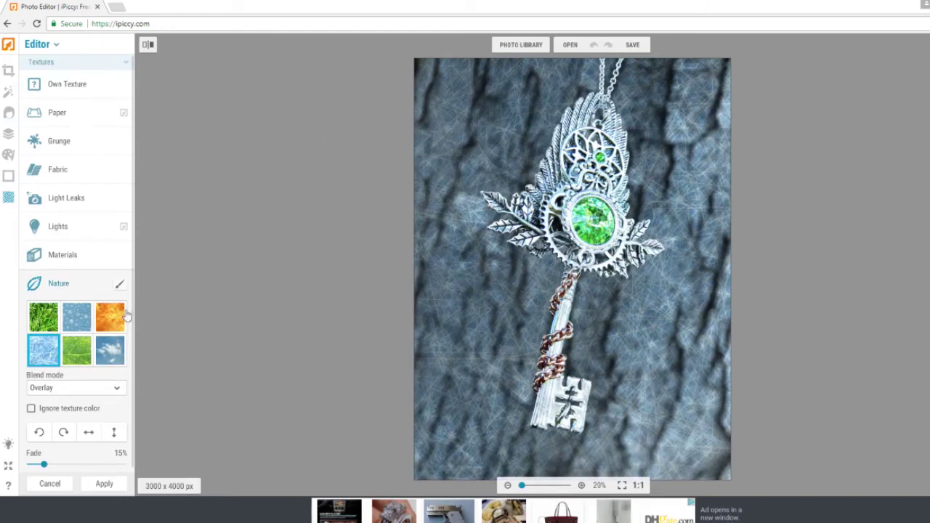
{"action": "left_click", "coordinate": [119, 285]}
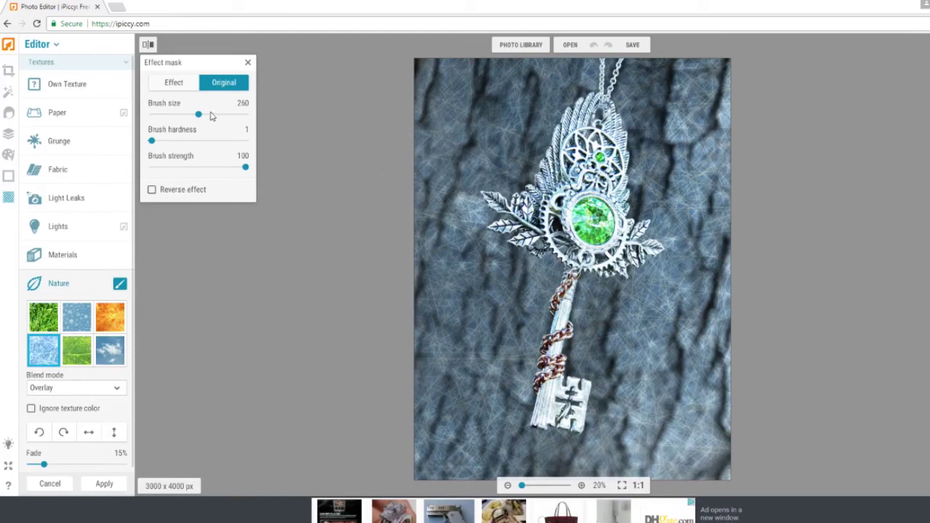
{"action": "left_click_drag", "start_coordinate": [191, 117], "coordinate": [161, 115]}
{"action": "scroll", "coordinate": [575, 192], "scroll_direction": "up", "scroll_amount": 5}
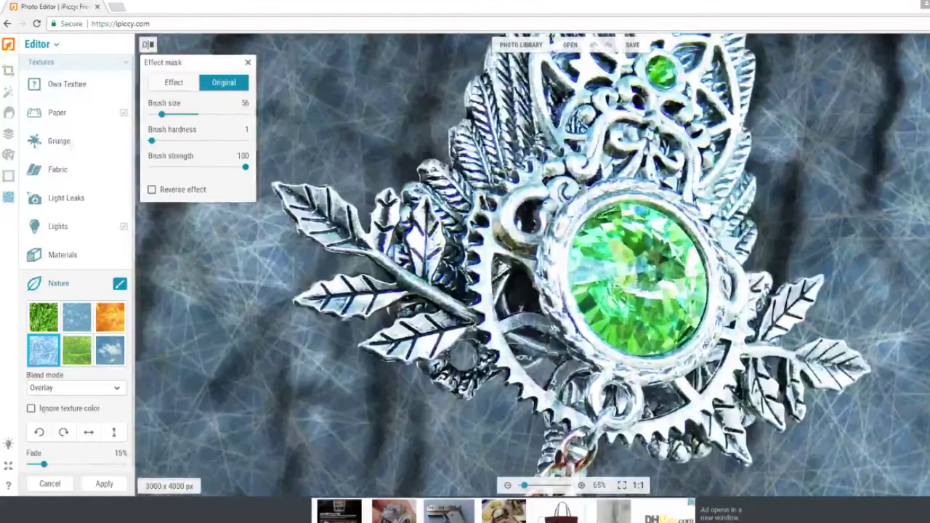
Step: Try masking the frost texture off the pendant's gem, gears, wing and leaves with the Original brush, and discard the texture
{"action": "mouse_move", "coordinate": [471, 163]}
{"action": "left_mouse_down"}
{"action": "mouse_move", "coordinate": [510, 122]}
{"action": "mouse_move", "coordinate": [611, 218]}
{"action": "mouse_move", "coordinate": [630, 279]}
{"action": "mouse_move", "coordinate": [704, 247]}
{"action": "mouse_move", "coordinate": [720, 220]}
{"action": "mouse_move", "coordinate": [734, 132]}
{"action": "mouse_move", "coordinate": [723, 81]}
{"action": "mouse_move", "coordinate": [742, 84]}
{"action": "mouse_move", "coordinate": [589, 117]}
{"action": "mouse_move", "coordinate": [618, 80]}
{"action": "left_mouse_up"}
{"action": "mouse_move", "coordinate": [385, 265]}
{"action": "left_mouse_down"}
{"action": "mouse_move", "coordinate": [436, 233]}
{"action": "mouse_move", "coordinate": [429, 204]}
{"action": "mouse_move", "coordinate": [476, 218]}
{"action": "mouse_move", "coordinate": [509, 277]}
{"action": "mouse_move", "coordinate": [578, 291]}
{"action": "mouse_move", "coordinate": [603, 341]}
{"action": "mouse_move", "coordinate": [586, 364]}
{"action": "mouse_move", "coordinate": [655, 363]}
{"action": "mouse_move", "coordinate": [734, 306]}
{"action": "mouse_move", "coordinate": [749, 327]}
{"action": "left_mouse_up"}
{"action": "scroll", "coordinate": [531, 266], "scroll_direction": "down", "scroll_amount": 3}
{"action": "scroll", "coordinate": [531, 265], "scroll_direction": "up", "scroll_amount": 4}
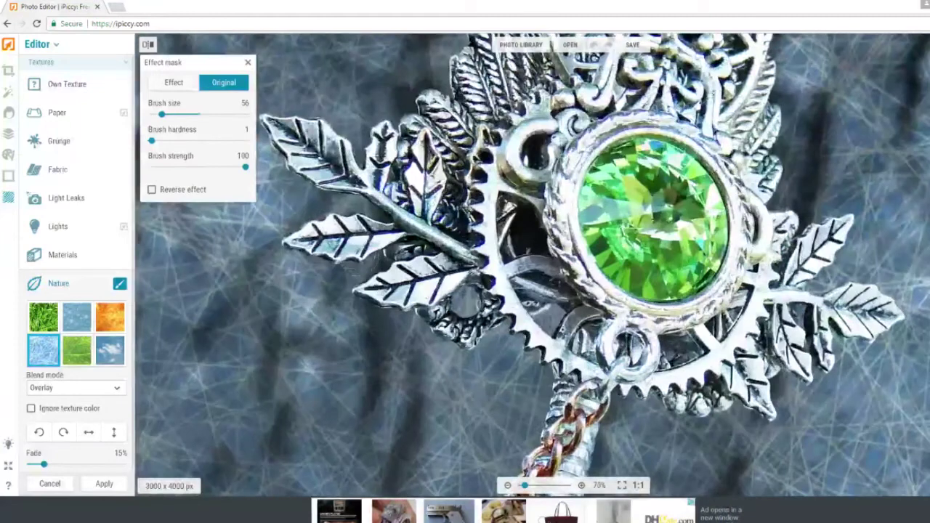
{"action": "mouse_move", "coordinate": [393, 258]}
{"action": "left_mouse_down"}
{"action": "mouse_move", "coordinate": [425, 247]}
{"action": "mouse_move", "coordinate": [439, 105]}
{"action": "mouse_move", "coordinate": [465, 219]}
{"action": "mouse_move", "coordinate": [527, 196]}
{"action": "left_mouse_up"}
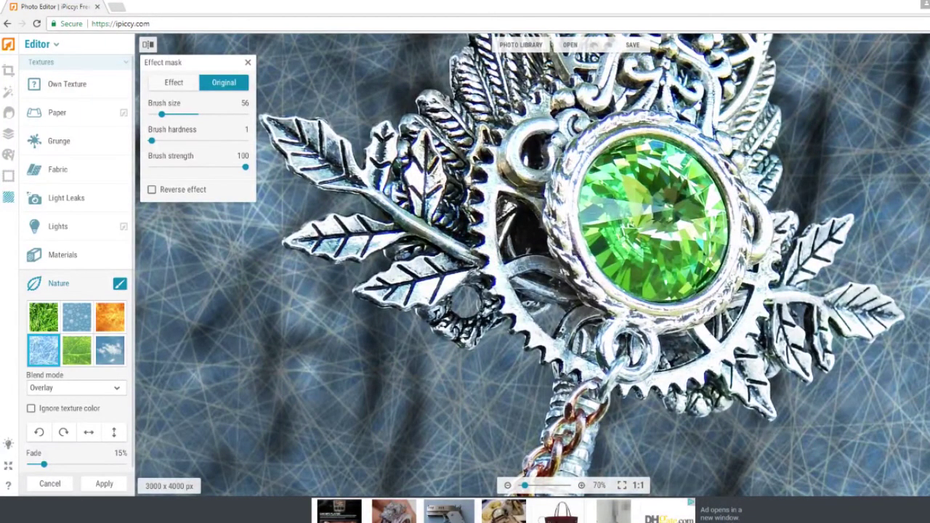
{"action": "scroll", "coordinate": [531, 265], "scroll_direction": "down", "scroll_amount": 3}
{"action": "scroll", "coordinate": [530, 266], "scroll_direction": "up", "scroll_amount": 4}
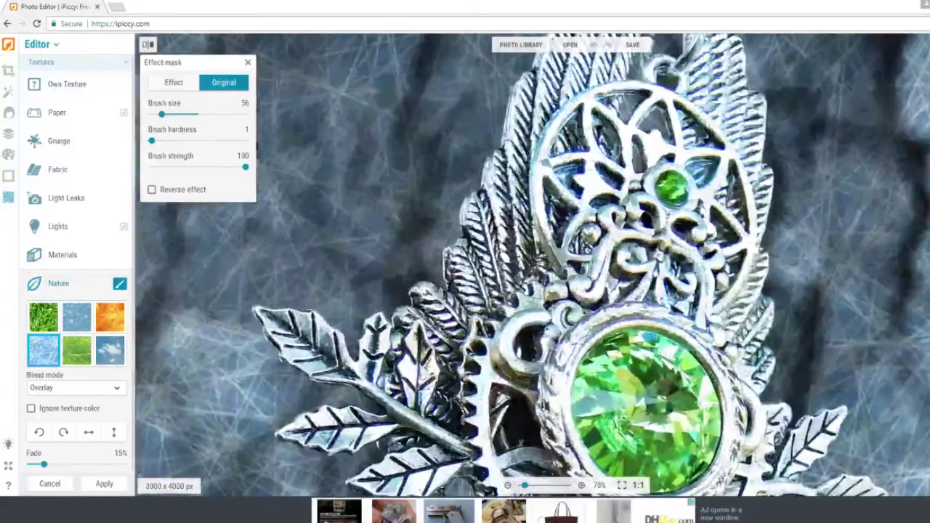
{"action": "mouse_move", "coordinate": [545, 127]}
{"action": "left_mouse_down"}
{"action": "mouse_move", "coordinate": [564, 146]}
{"action": "mouse_move", "coordinate": [523, 204]}
{"action": "mouse_move", "coordinate": [564, 174]}
{"action": "mouse_move", "coordinate": [607, 182]}
{"action": "mouse_move", "coordinate": [570, 205]}
{"action": "mouse_move", "coordinate": [521, 201]}
{"action": "left_mouse_up"}
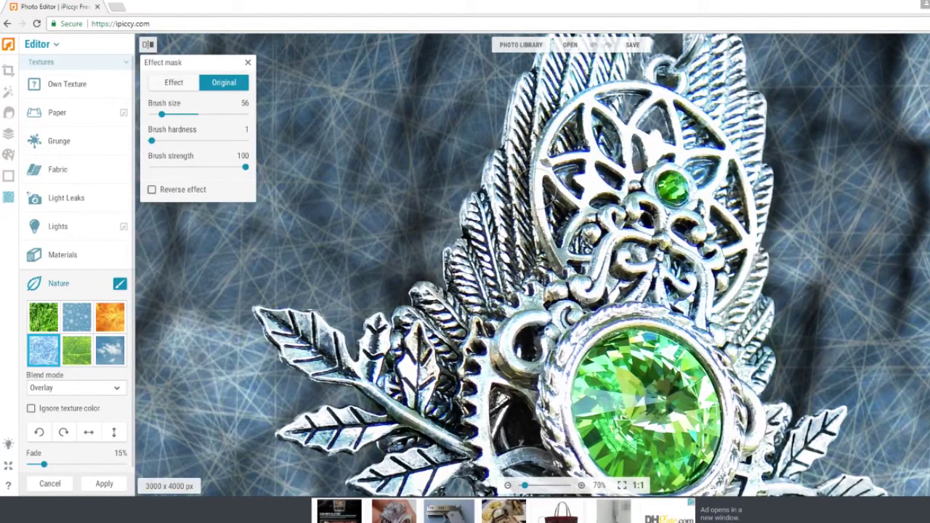
{"action": "scroll", "coordinate": [618, 191], "scroll_direction": "down", "scroll_amount": 3}
{"action": "scroll", "coordinate": [416, 441], "scroll_direction": "up", "scroll_amount": 5}
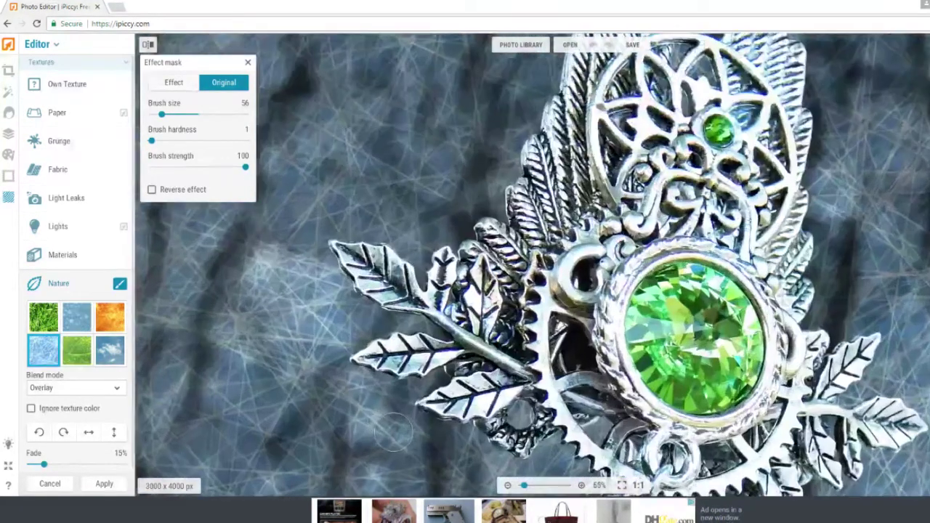
{"action": "mouse_move", "coordinate": [522, 363]}
{"action": "left_mouse_down"}
{"action": "mouse_move", "coordinate": [525, 332]}
{"action": "mouse_move", "coordinate": [476, 251]}
{"action": "mouse_move", "coordinate": [367, 229]}
{"action": "mouse_move", "coordinate": [411, 251]}
{"action": "mouse_move", "coordinate": [454, 240]}
{"action": "mouse_move", "coordinate": [476, 251]}
{"action": "mouse_move", "coordinate": [491, 222]}
{"action": "mouse_move", "coordinate": [502, 226]}
{"action": "left_mouse_up"}
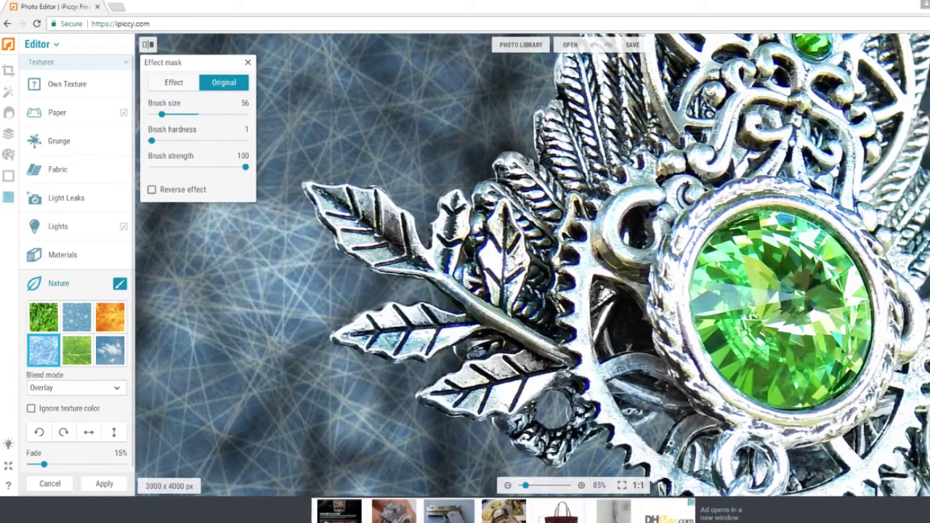
{"action": "scroll", "coordinate": [502, 226], "scroll_direction": "down", "scroll_amount": 2}
{"action": "scroll", "coordinate": [495, 240], "scroll_direction": "down", "scroll_amount": 4}
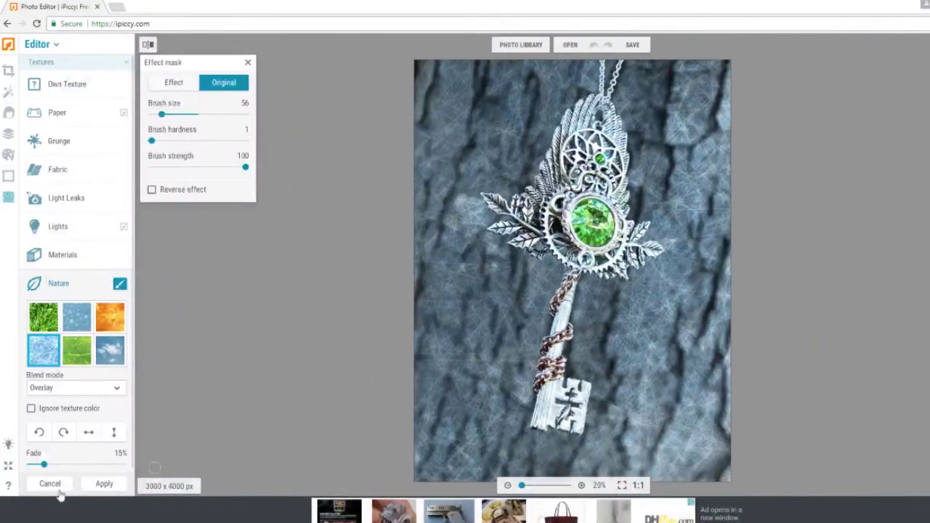
{"action": "left_click", "coordinate": [49, 484]}
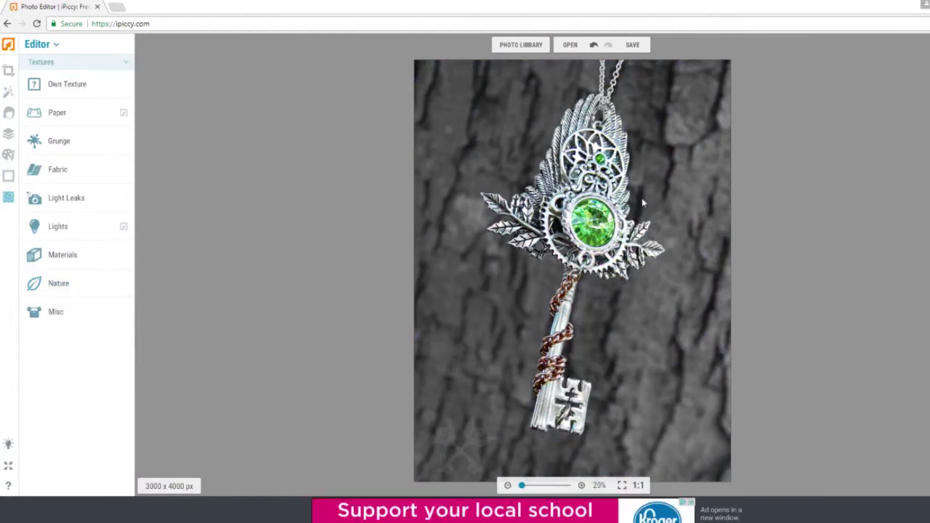
Step: Try the Anthony Vintage effect on the key photo and discard it
{"action": "left_click", "coordinate": [8, 93]}
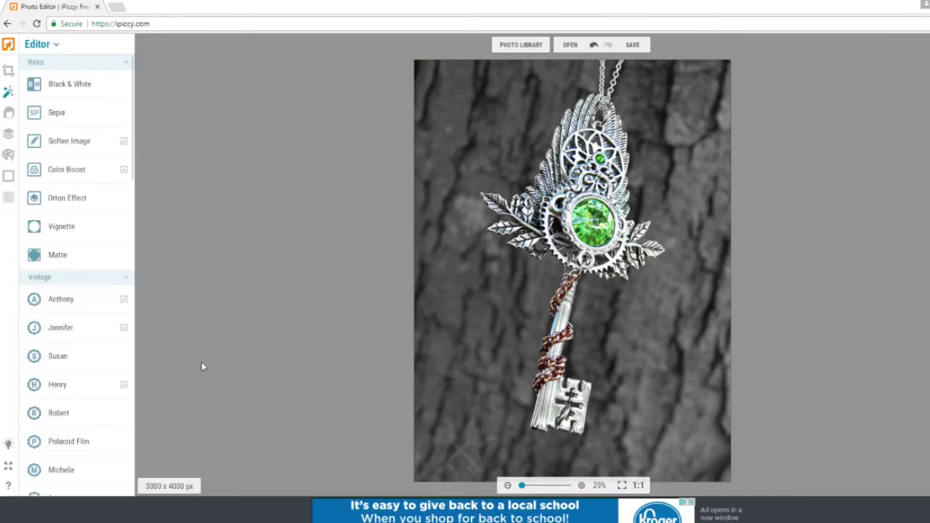
{"action": "scroll", "coordinate": [204, 356], "scroll_direction": "down", "scroll_amount": 2}
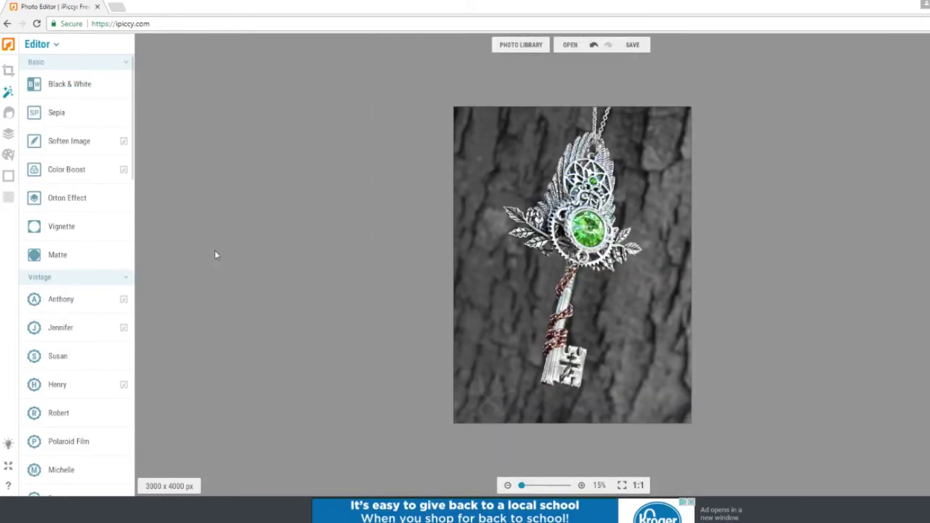
{"action": "left_click", "coordinate": [55, 300]}
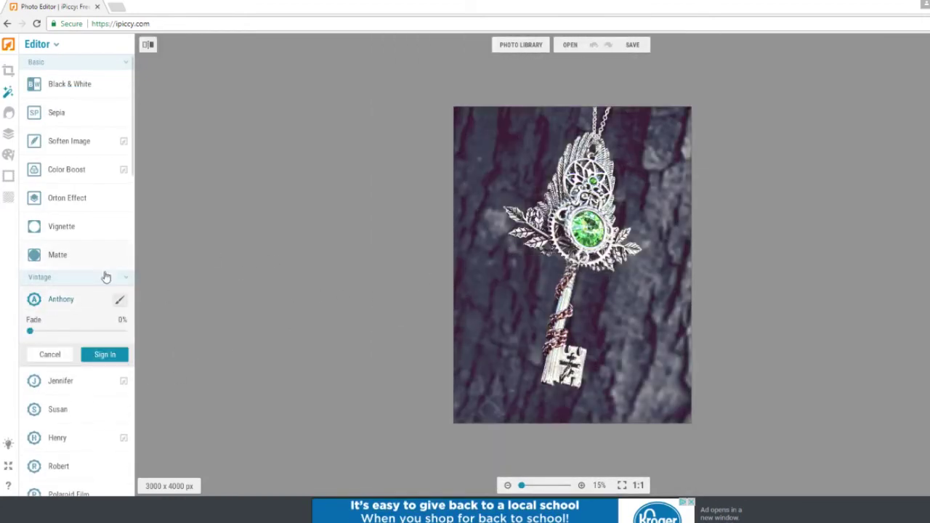
{"action": "scroll", "coordinate": [545, 269], "scroll_direction": "up", "scroll_amount": 2}
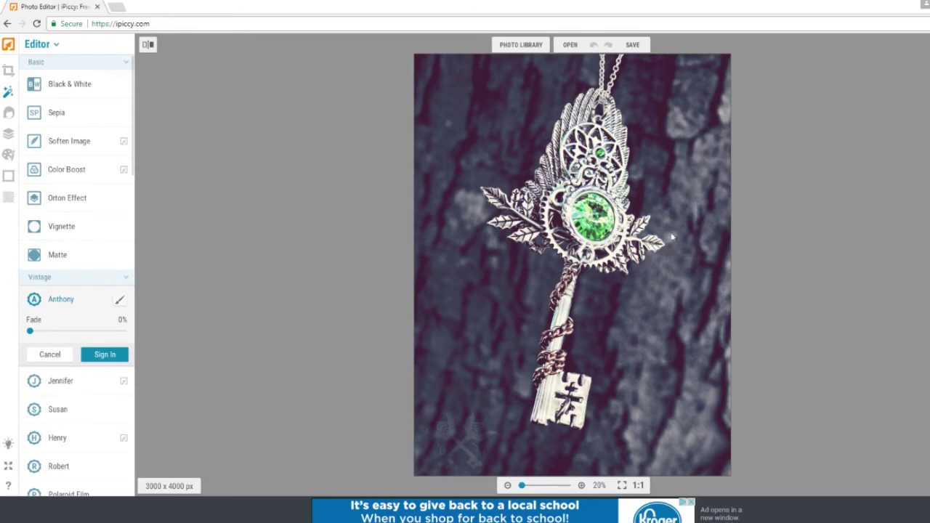
{"action": "left_click", "coordinate": [36, 357]}
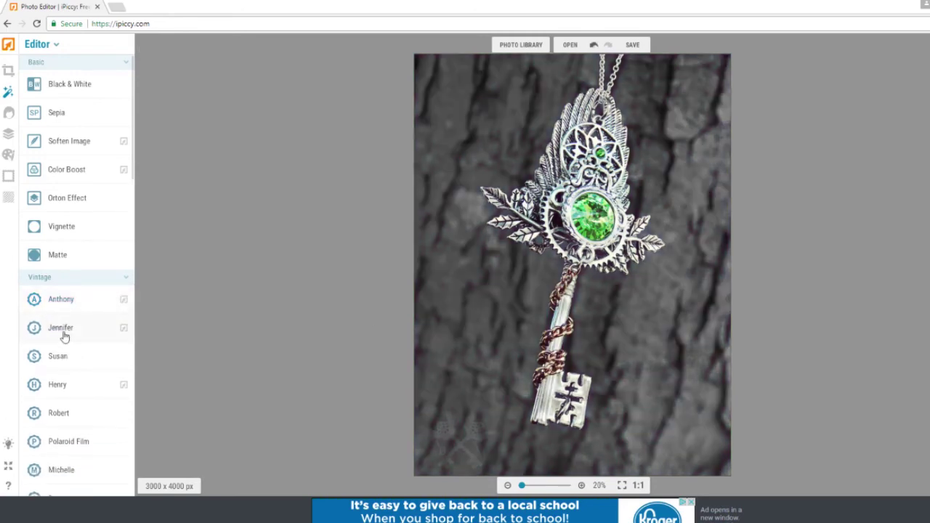
Step: Try the Jennifer Vintage effect, open its effect mask, and discard the effect
{"action": "left_click", "coordinate": [64, 331]}
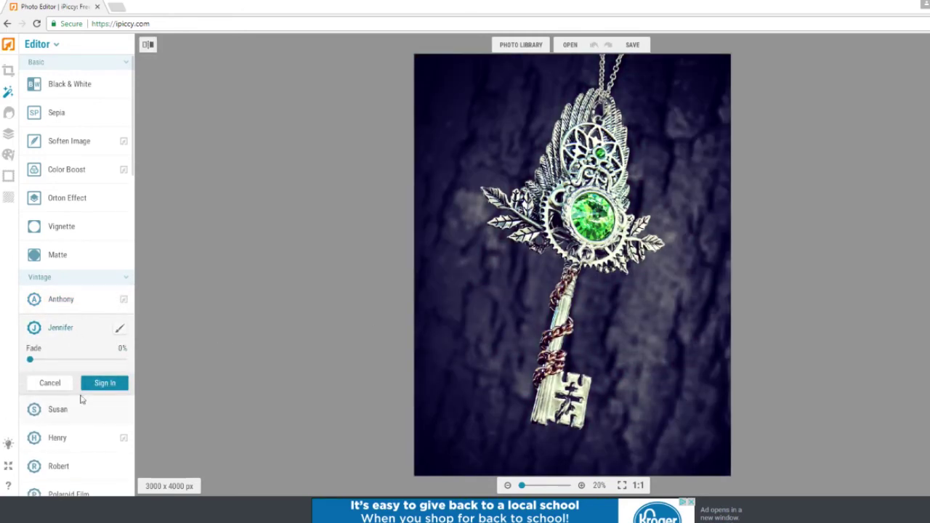
{"action": "mouse_move", "coordinate": [30, 359]}
{"action": "left_mouse_down"}
{"action": "mouse_move", "coordinate": [98, 359]}
{"action": "mouse_move", "coordinate": [16, 370]}
{"action": "left_mouse_up"}
{"action": "left_click", "coordinate": [120, 329]}
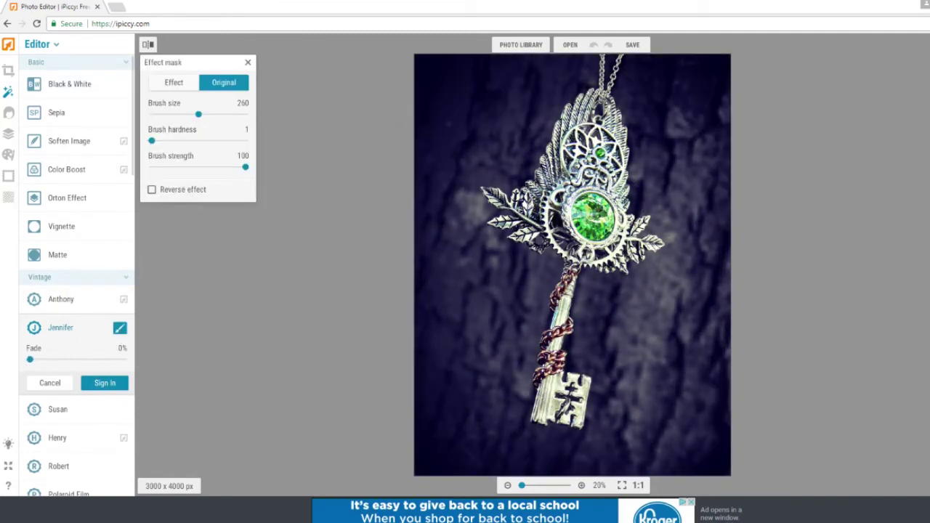
{"action": "left_click", "coordinate": [49, 383]}
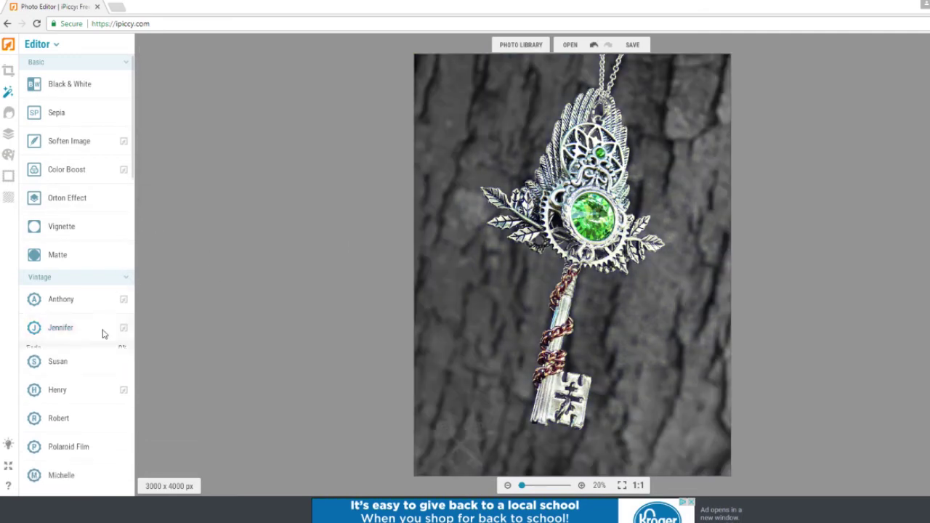
Step: Try the Susan and Henry Vintage effects on the key photo one after the other, discarding each
{"action": "left_click", "coordinate": [61, 357]}
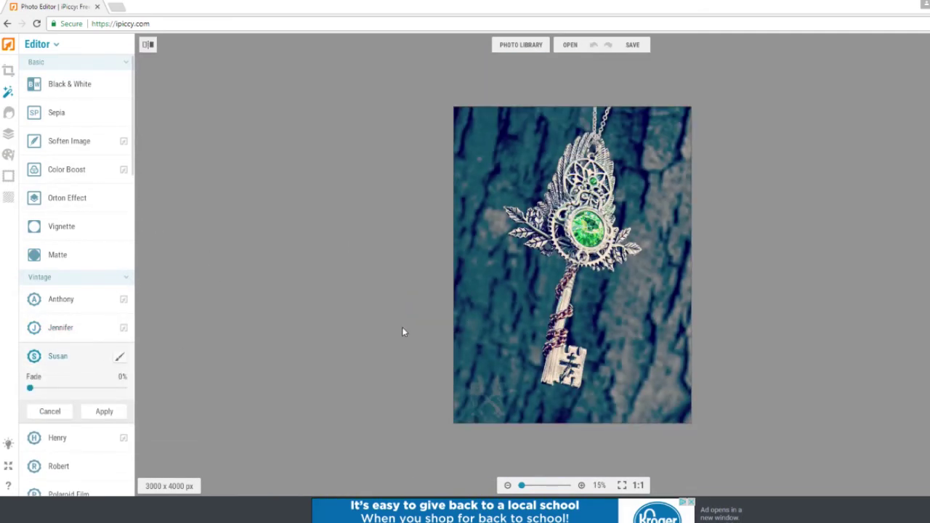
{"action": "left_click", "coordinate": [54, 412]}
{"action": "left_click", "coordinate": [72, 383]}
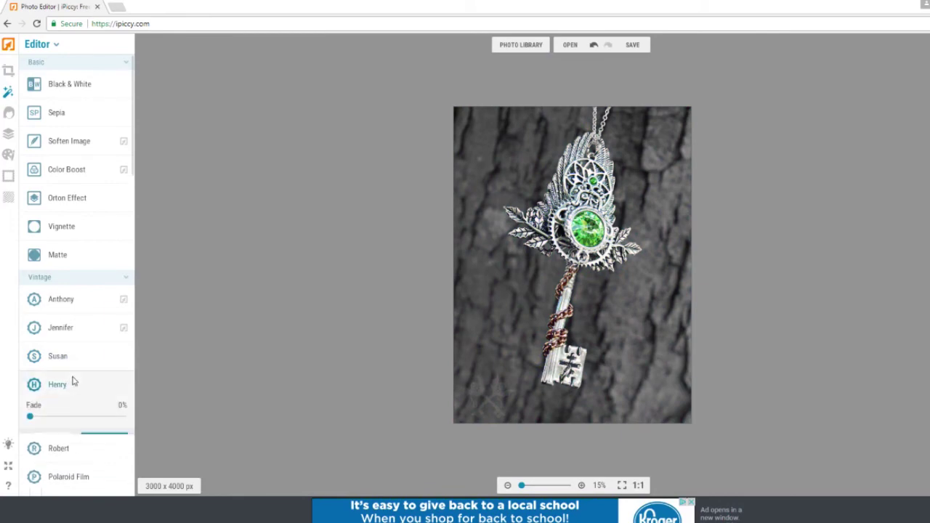
{"action": "scroll", "coordinate": [655, 298], "scroll_direction": "up", "scroll_amount": 2}
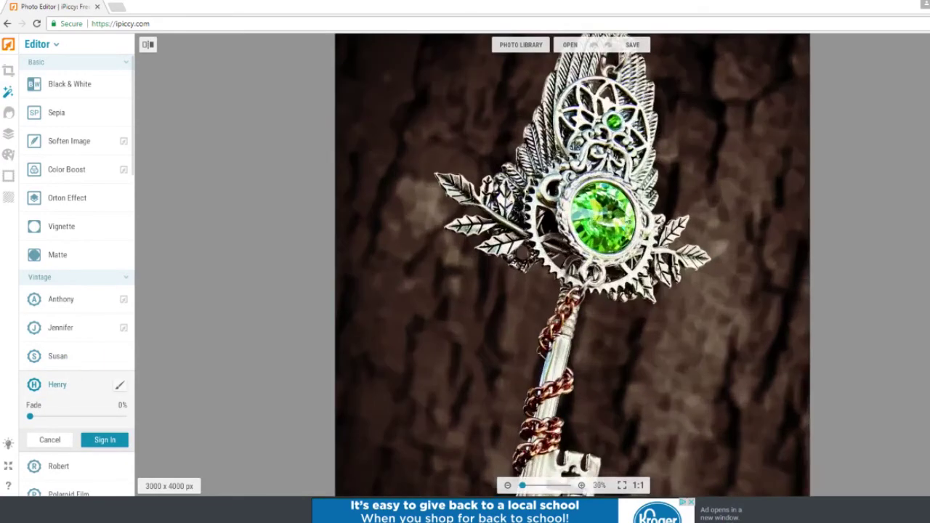
{"action": "scroll", "coordinate": [617, 197], "scroll_direction": "down", "scroll_amount": 2}
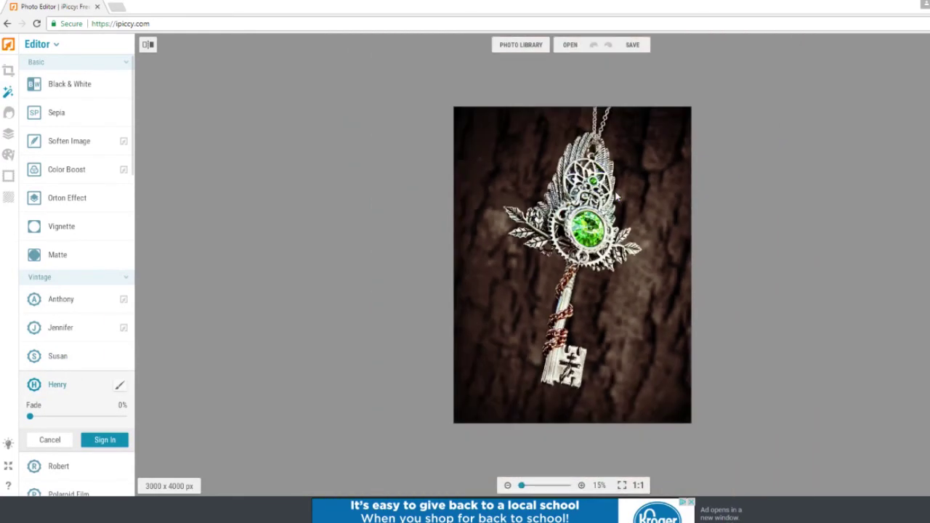
{"action": "left_click", "coordinate": [49, 439]}
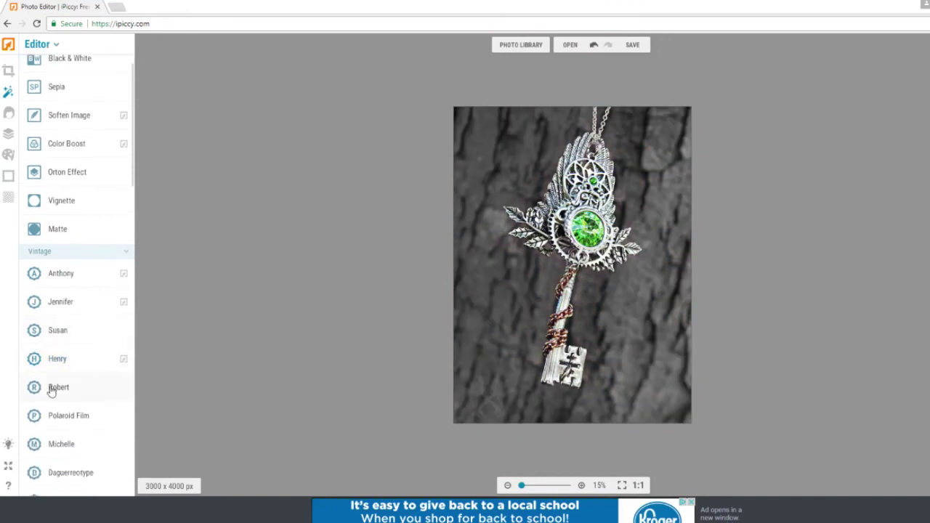
Step: Try the Robert, Polaroid Film and Michelle Vintage effects in turn, discarding each one
{"action": "left_click", "coordinate": [54, 385]}
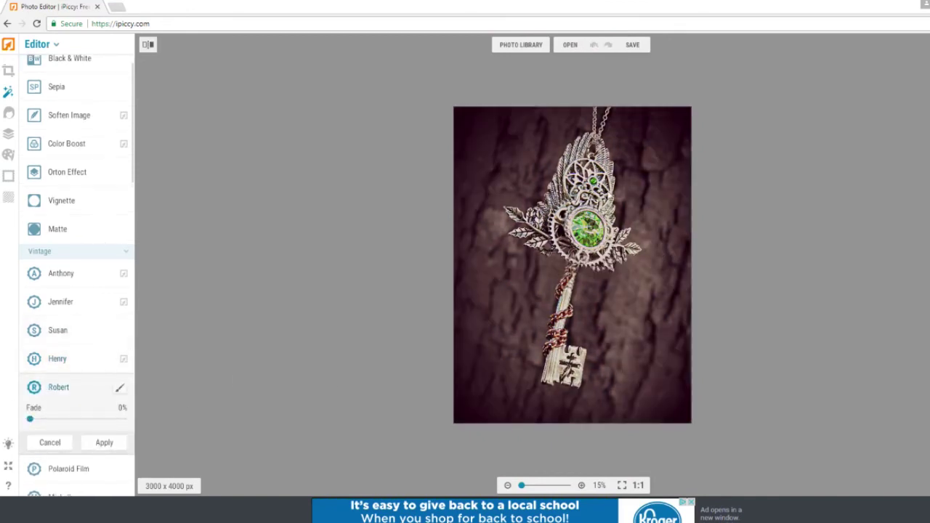
{"action": "scroll", "coordinate": [625, 216], "scroll_direction": "up", "scroll_amount": 1}
{"action": "left_click", "coordinate": [40, 442]}
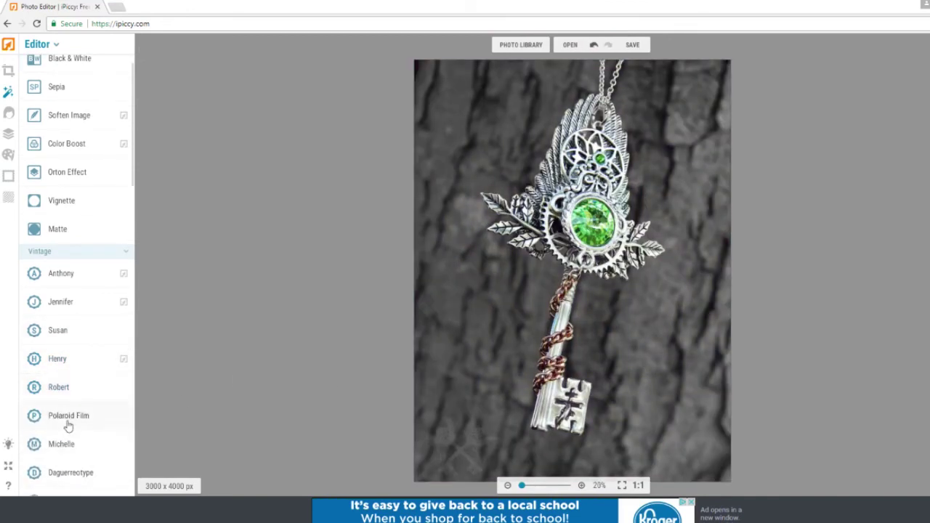
{"action": "left_click", "coordinate": [69, 424]}
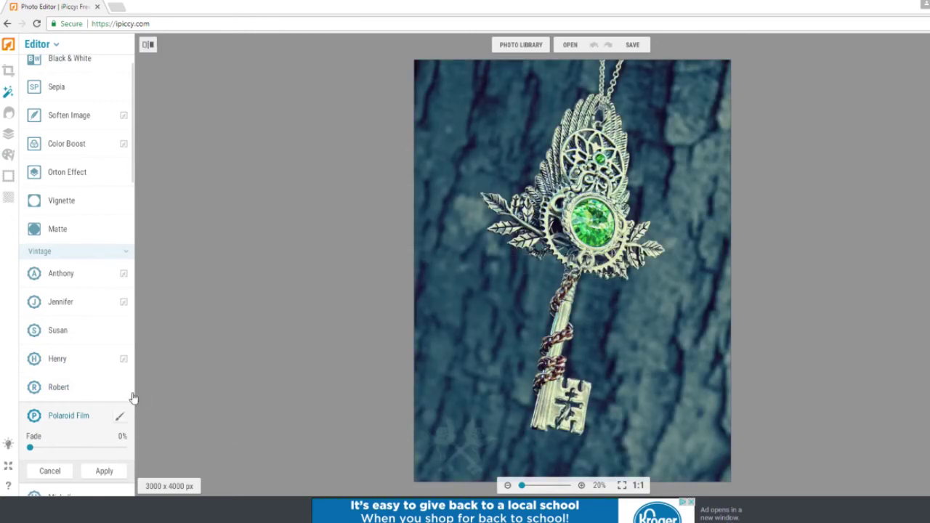
{"action": "left_click", "coordinate": [60, 471]}
{"action": "left_click", "coordinate": [78, 447]}
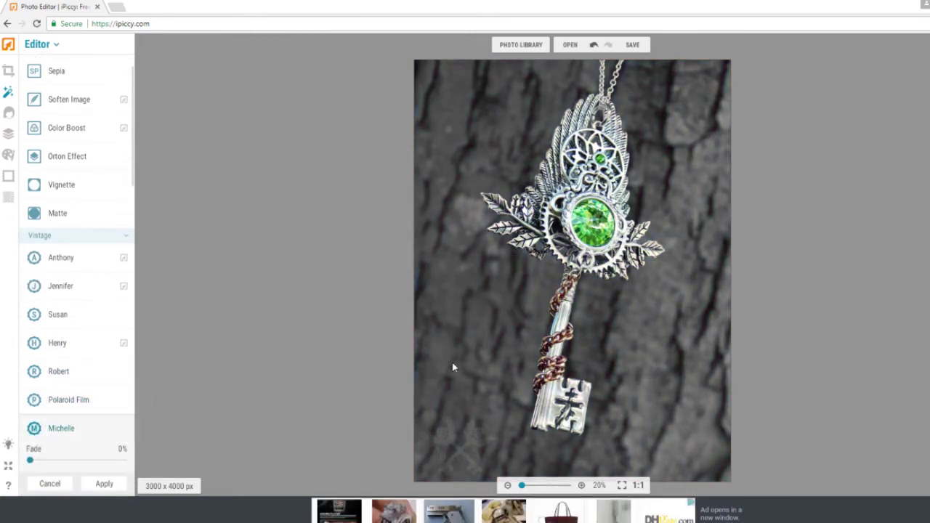
{"action": "left_click", "coordinate": [38, 484]}
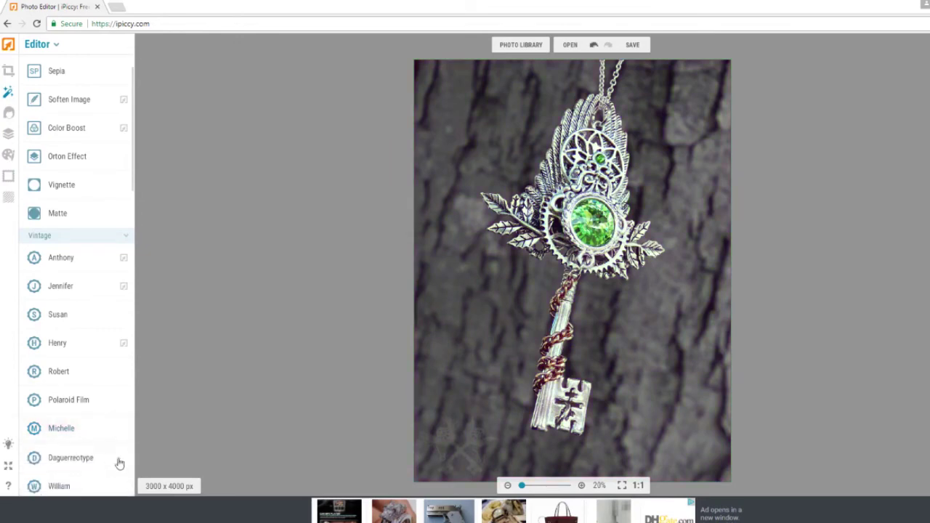
Step: Try the Daguerreotype and Lomo Vintage effects on the key photo, discarding each one
{"action": "left_click", "coordinate": [65, 454]}
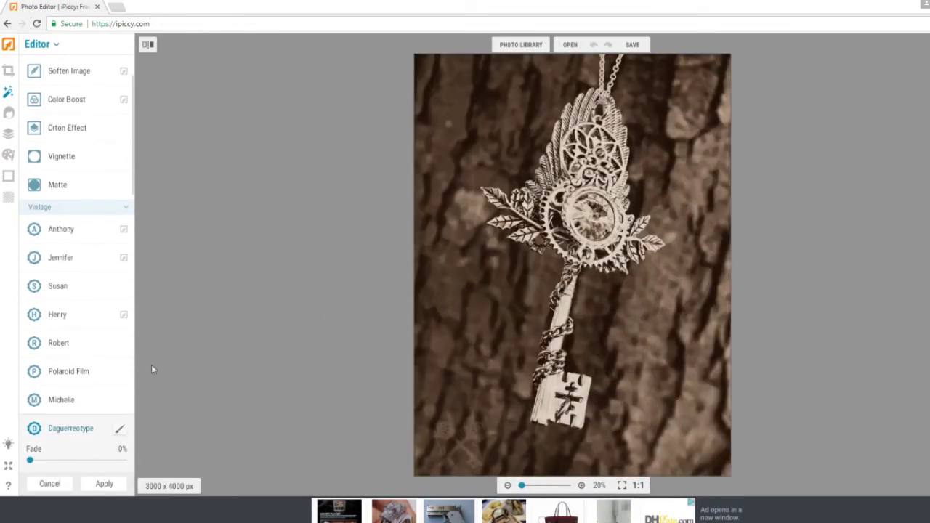
{"action": "left_click", "coordinate": [49, 483]}
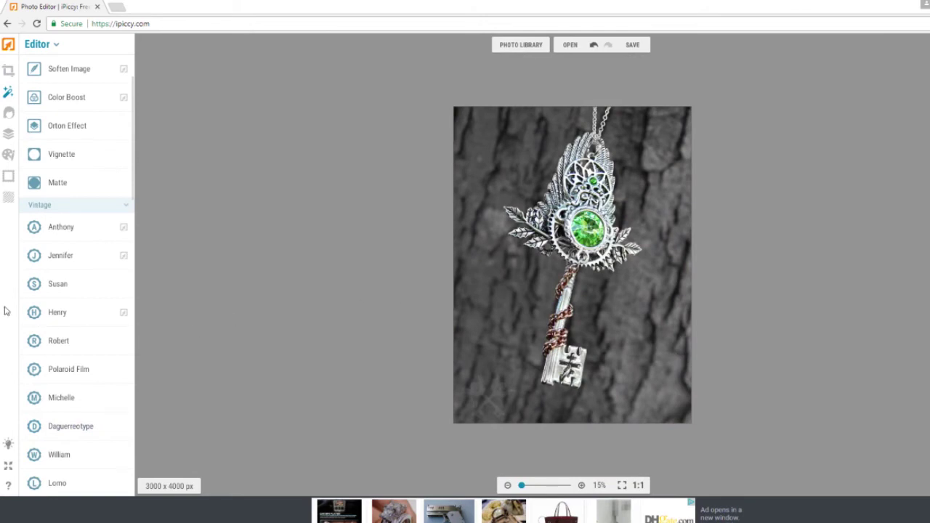
{"action": "scroll", "coordinate": [95, 326], "scroll_direction": "down", "scroll_amount": 1}
{"action": "left_click", "coordinate": [38, 435]}
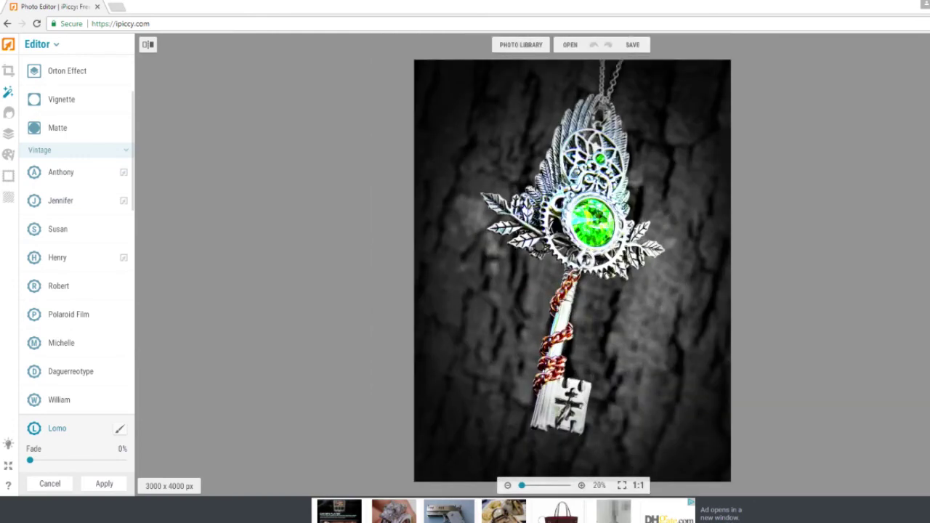
{"action": "left_click", "coordinate": [49, 483]}
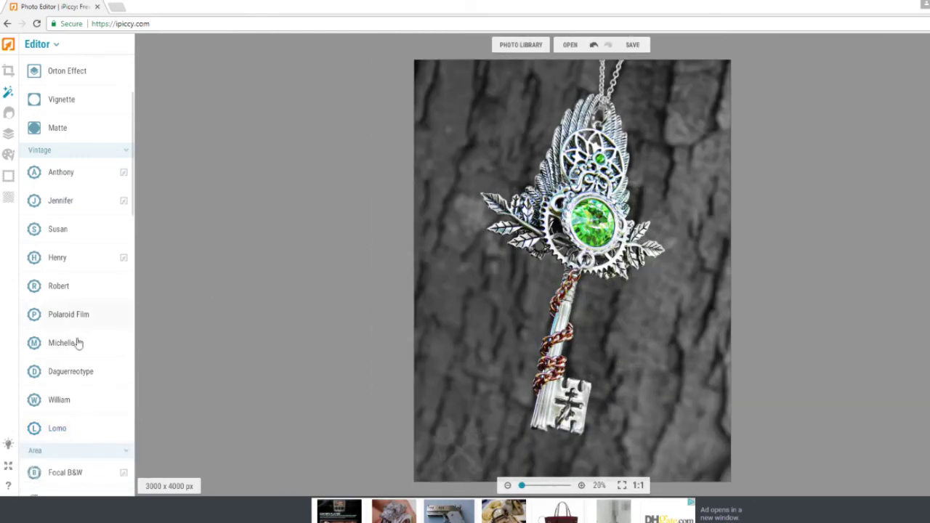
Step: Try the Focal B&W area effect with its focus on the large green gem, and discard it
{"action": "scroll", "coordinate": [77, 342], "scroll_direction": "down", "scroll_amount": 5}
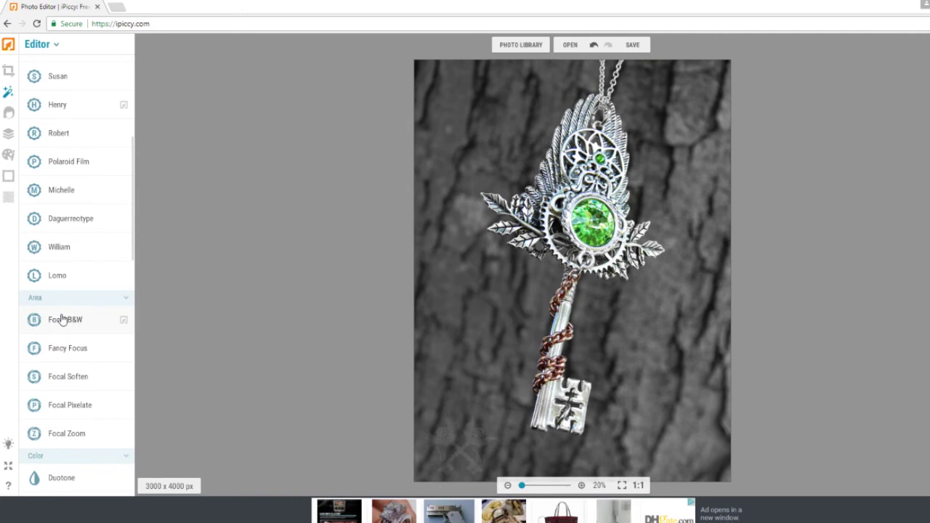
{"action": "left_click", "coordinate": [54, 325]}
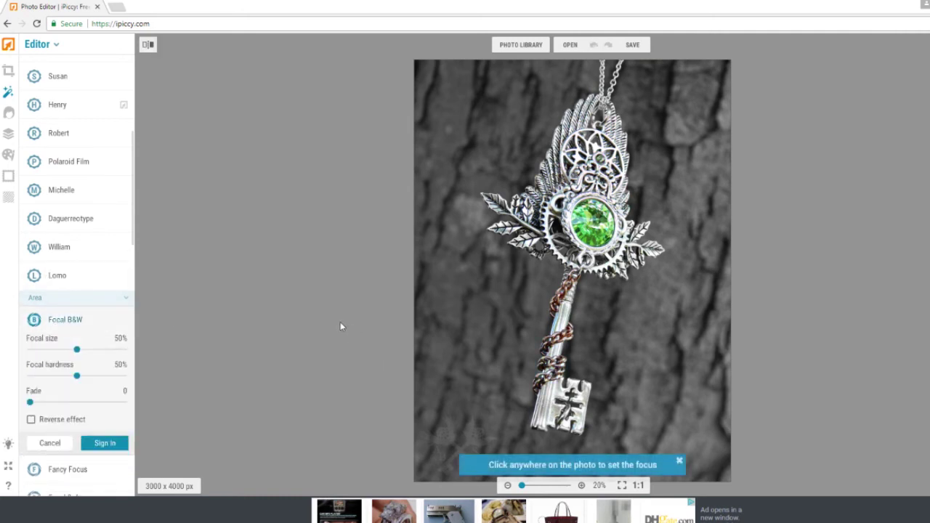
{"action": "left_click", "coordinate": [589, 222]}
{"action": "left_click", "coordinate": [51, 445]}
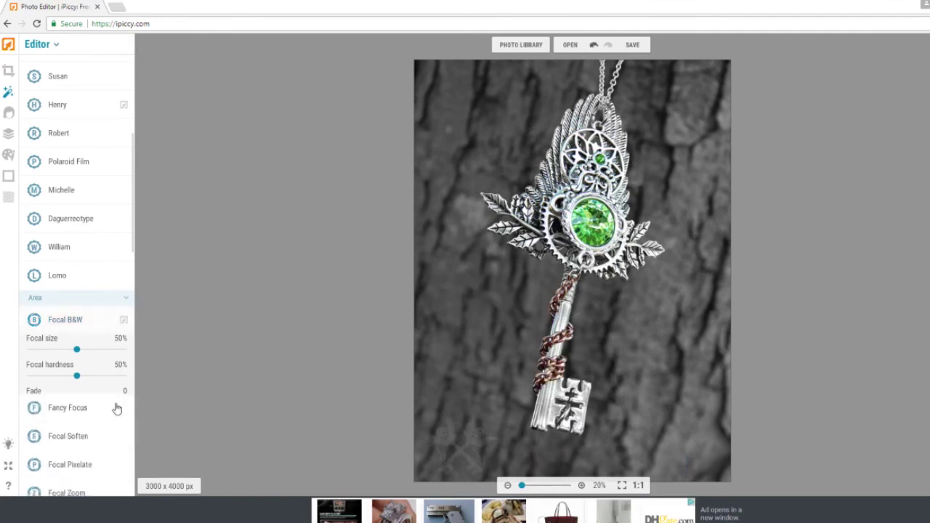
Step: Try the Gritty color effect on the key photo and discard it
{"action": "scroll", "coordinate": [94, 348], "scroll_direction": "down", "scroll_amount": 2}
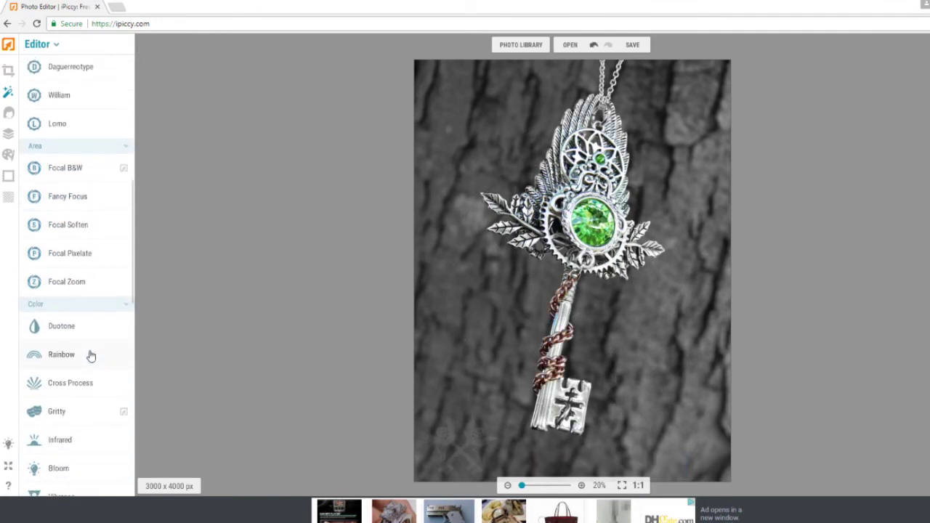
{"action": "scroll", "coordinate": [90, 355], "scroll_direction": "down", "scroll_amount": 1}
{"action": "left_click", "coordinate": [85, 355]}
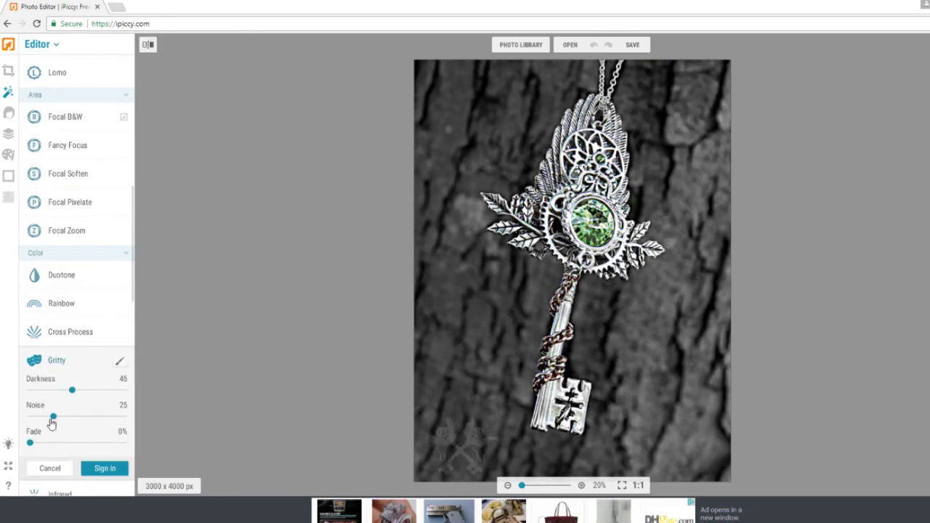
{"action": "left_click", "coordinate": [49, 468]}
Step: Try the Bloom color effect at a strength of 57% and discard it
{"action": "scroll", "coordinate": [77, 337], "scroll_direction": "down", "scroll_amount": 1}
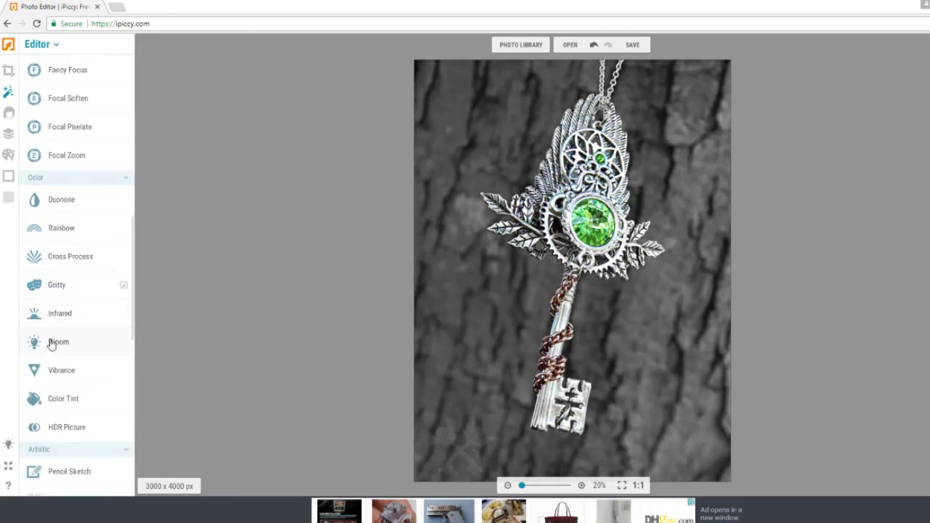
{"action": "left_click", "coordinate": [52, 343]}
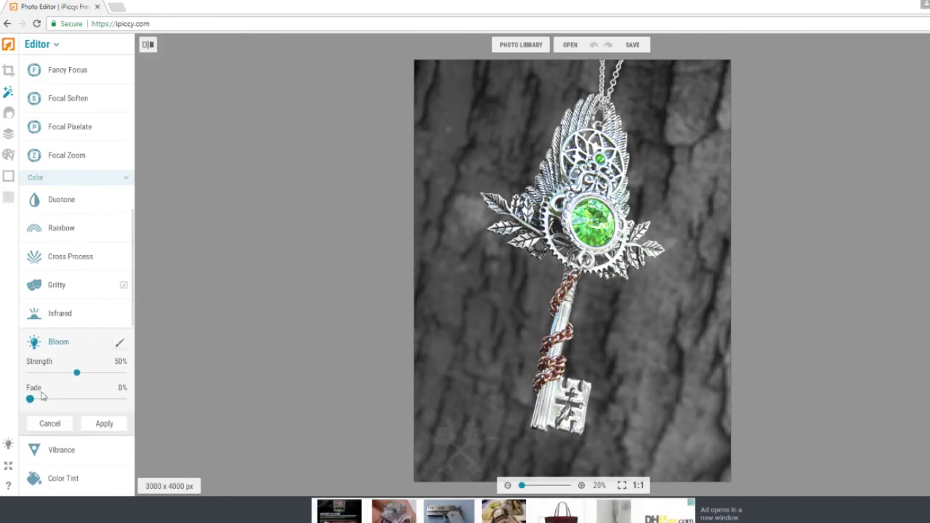
{"action": "mouse_move", "coordinate": [77, 373]}
{"action": "left_mouse_down"}
{"action": "mouse_move", "coordinate": [130, 373]}
{"action": "mouse_move", "coordinate": [85, 378]}
{"action": "left_mouse_up"}
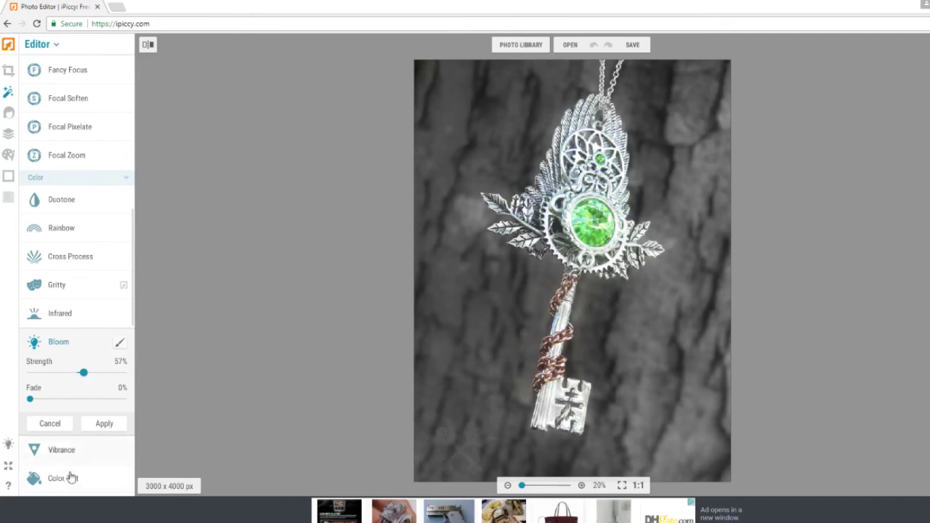
{"action": "left_click", "coordinate": [51, 426]}
Step: Try the Color Tint effect in blue, purple and teal shades with an increased fade, and discard it
{"action": "scroll", "coordinate": [85, 396], "scroll_direction": "down", "scroll_amount": 1}
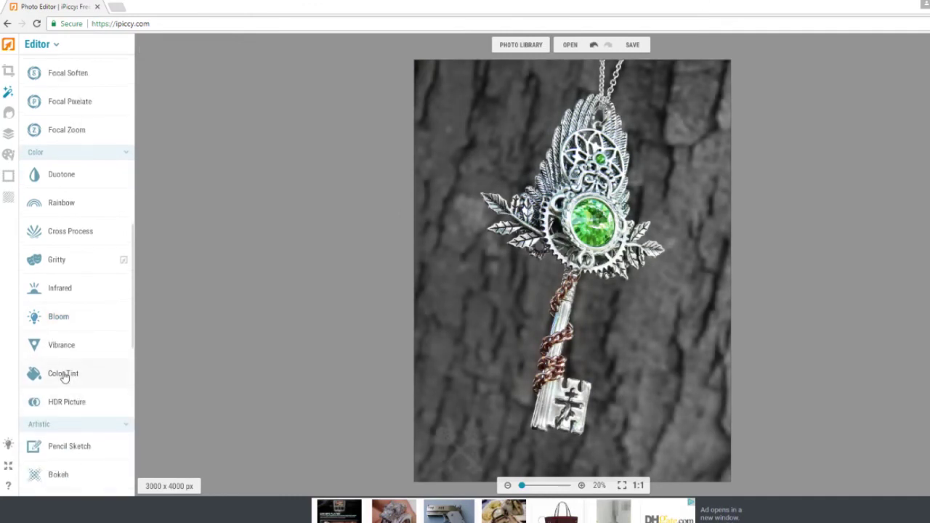
{"action": "left_click", "coordinate": [67, 373]}
{"action": "left_click", "coordinate": [73, 401]}
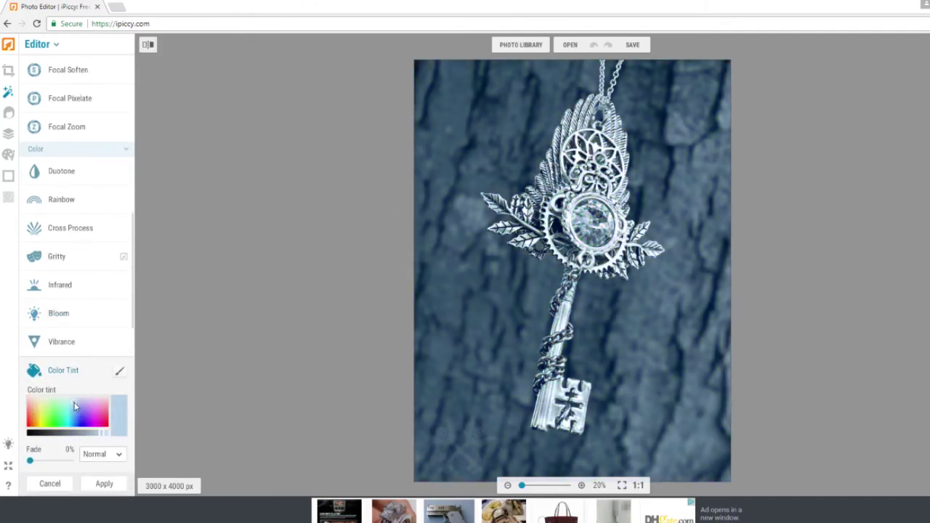
{"action": "left_click", "coordinate": [64, 405]}
{"action": "left_click", "coordinate": [75, 397]}
{"action": "left_click", "coordinate": [83, 408]}
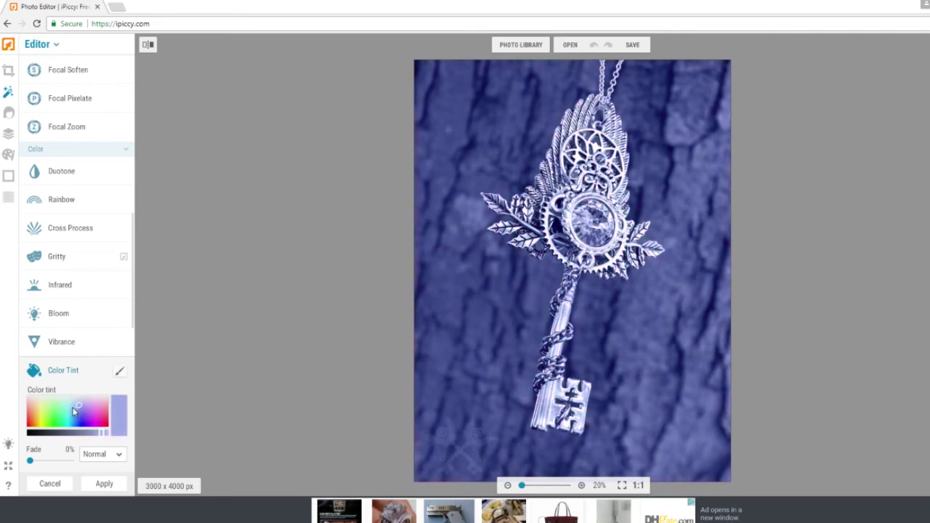
{"action": "left_click", "coordinate": [52, 411]}
{"action": "left_click", "coordinate": [69, 405]}
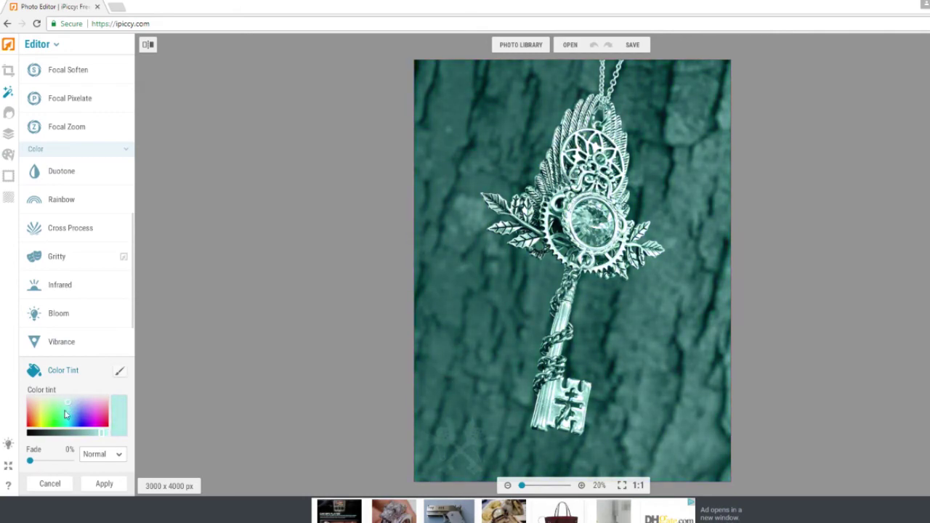
{"action": "left_click_drag", "start_coordinate": [30, 461], "coordinate": [60, 463]}
{"action": "left_click", "coordinate": [48, 483]}
Step: Add the Misc Snow effect to the photo with border 0, coldness 66 and snow size 43
{"action": "scroll", "coordinate": [70, 370], "scroll_direction": "down", "scroll_amount": 3}
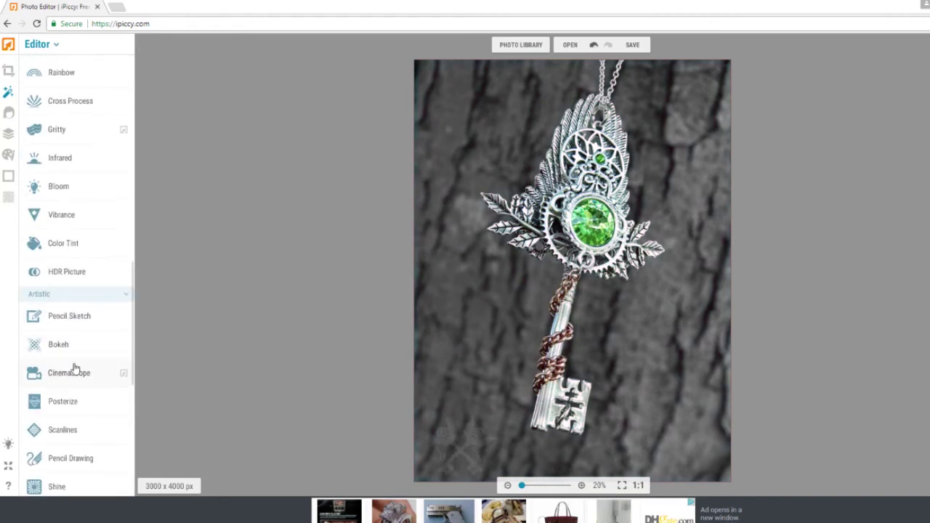
{"action": "scroll", "coordinate": [74, 369], "scroll_direction": "down", "scroll_amount": 4}
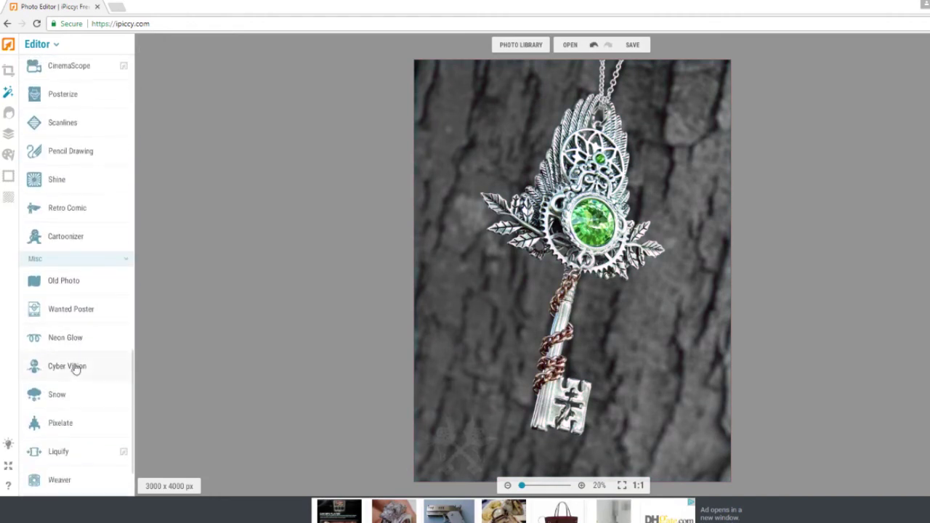
{"action": "scroll", "coordinate": [76, 369], "scroll_direction": "down", "scroll_amount": 1}
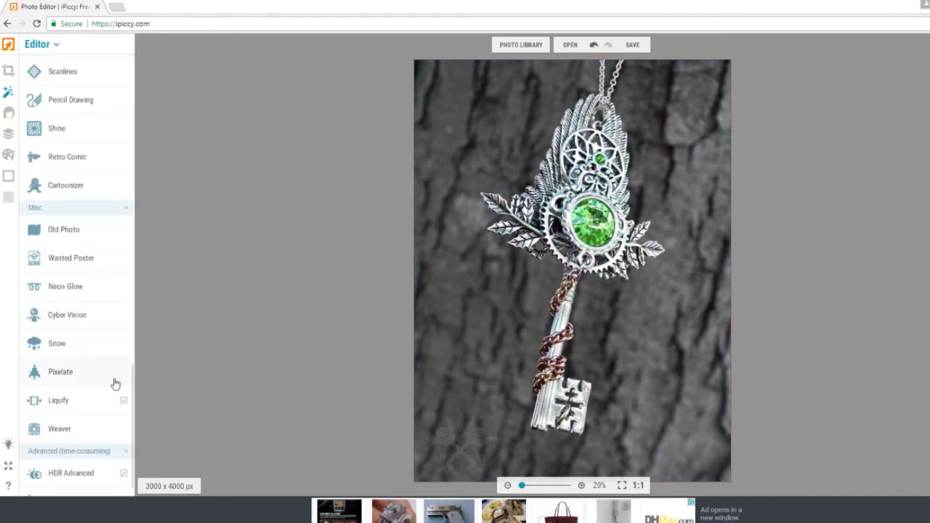
{"action": "left_click", "coordinate": [58, 344]}
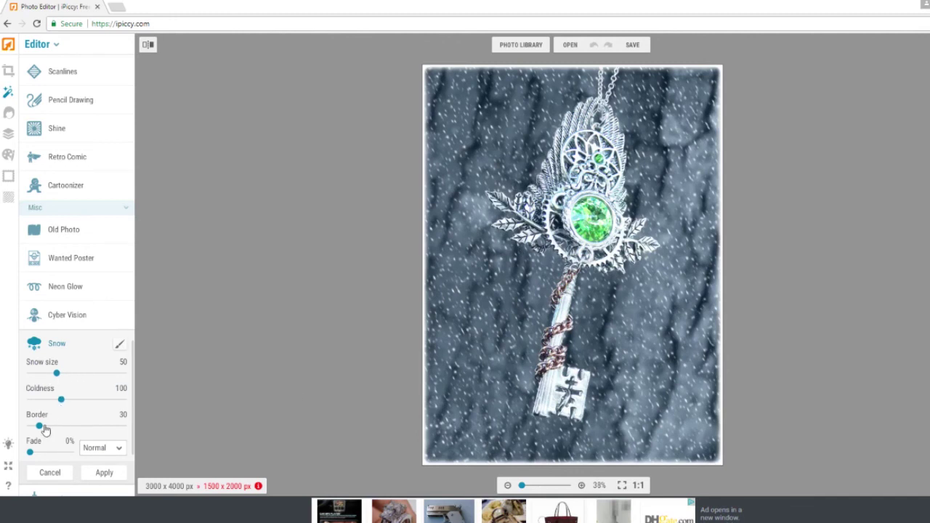
{"action": "left_click_drag", "start_coordinate": [33, 429], "coordinate": [14, 427]}
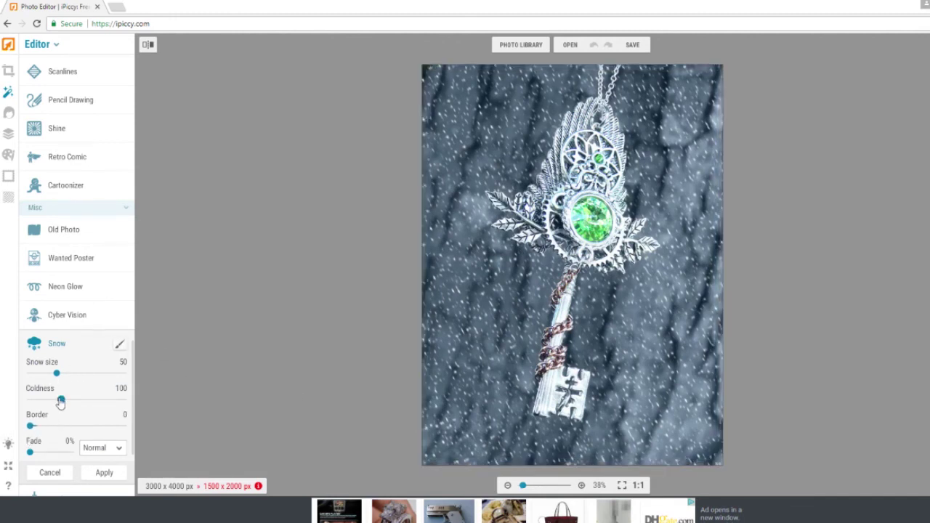
{"action": "left_click_drag", "start_coordinate": [46, 401], "coordinate": [48, 375]}
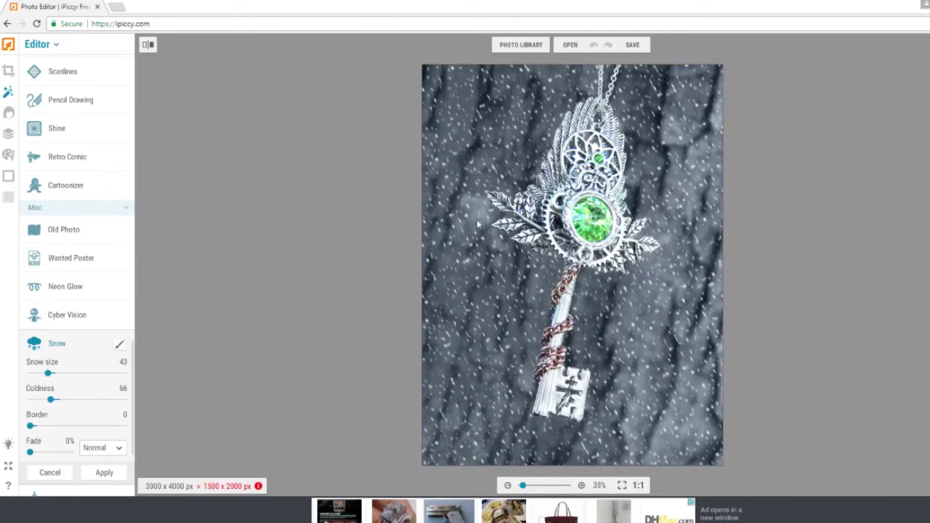
Step: Try masking the Snow effect off the pendant's green gem and wing ornament by painting the original back, and discard the effect
{"action": "left_click", "coordinate": [120, 344]}
{"action": "scroll", "coordinate": [661, 151], "scroll_direction": "up", "scroll_amount": 3}
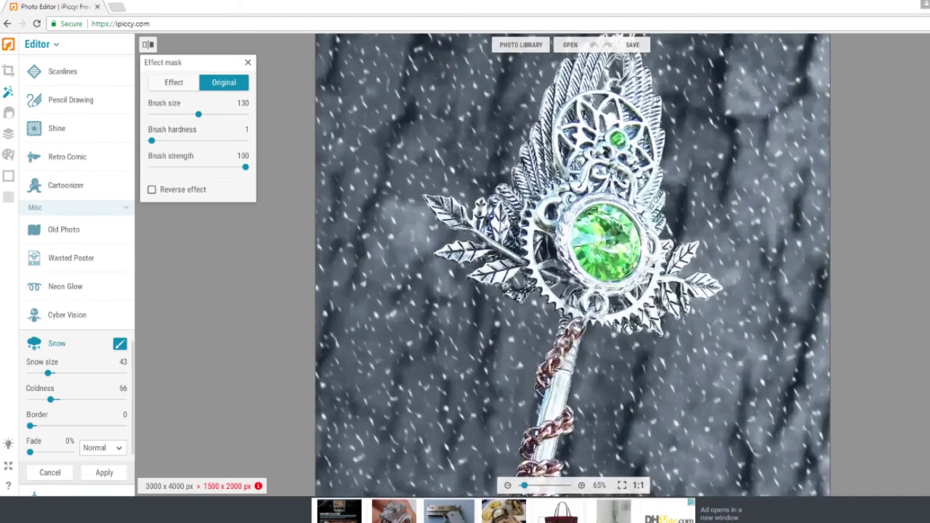
{"action": "mouse_move", "coordinate": [600, 244]}
{"action": "left_mouse_down"}
{"action": "mouse_move", "coordinate": [618, 218]}
{"action": "mouse_move", "coordinate": [574, 134]}
{"action": "mouse_move", "coordinate": [523, 225]}
{"action": "mouse_move", "coordinate": [542, 268]}
{"action": "mouse_move", "coordinate": [658, 243]}
{"action": "mouse_move", "coordinate": [626, 159]}
{"action": "mouse_move", "coordinate": [573, 186]}
{"action": "mouse_move", "coordinate": [572, 235]}
{"action": "mouse_move", "coordinate": [639, 290]}
{"action": "mouse_move", "coordinate": [669, 269]}
{"action": "mouse_move", "coordinate": [519, 251]}
{"action": "mouse_move", "coordinate": [549, 153]}
{"action": "left_mouse_up"}
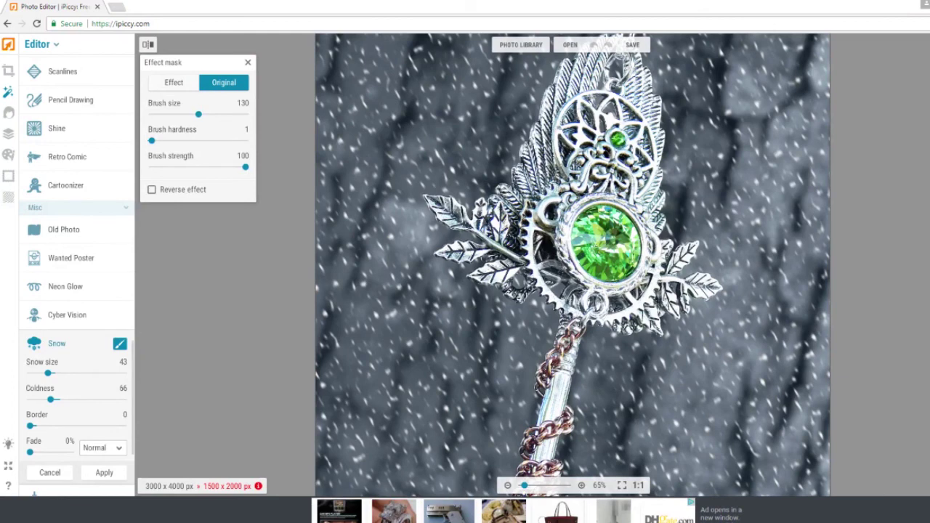
{"action": "scroll", "coordinate": [573, 266], "scroll_direction": "down", "scroll_amount": 2}
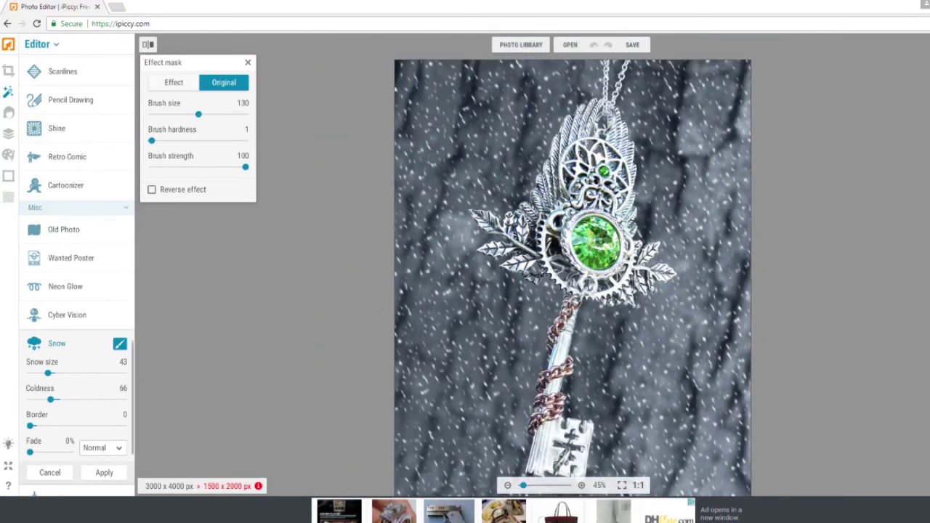
{"action": "scroll", "coordinate": [473, 342], "scroll_direction": "down", "scroll_amount": 1}
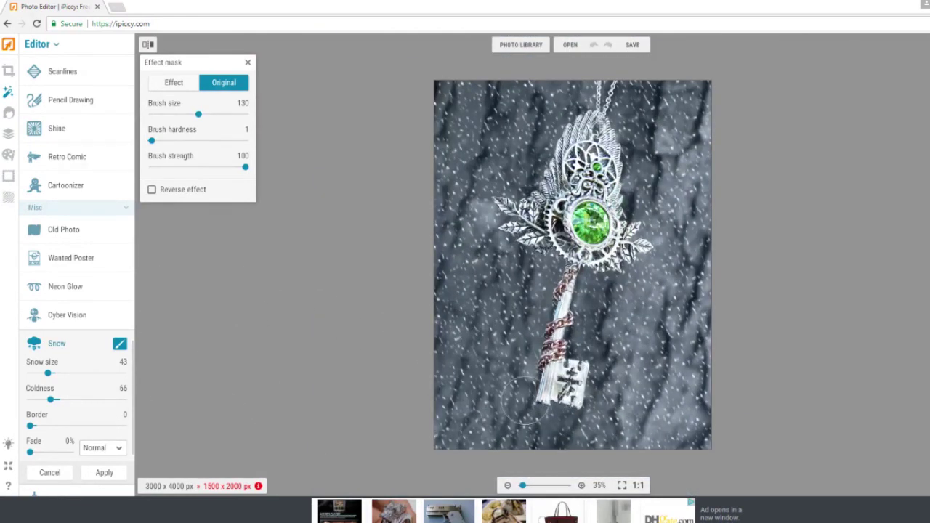
{"action": "left_click", "coordinate": [50, 471]}
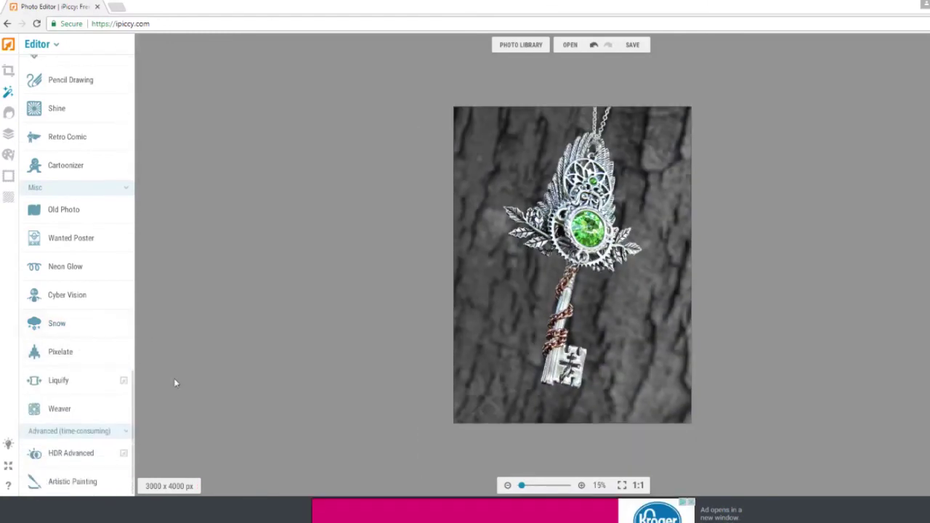
{"action": "scroll", "coordinate": [605, 304], "scroll_direction": "up", "scroll_amount": 2}
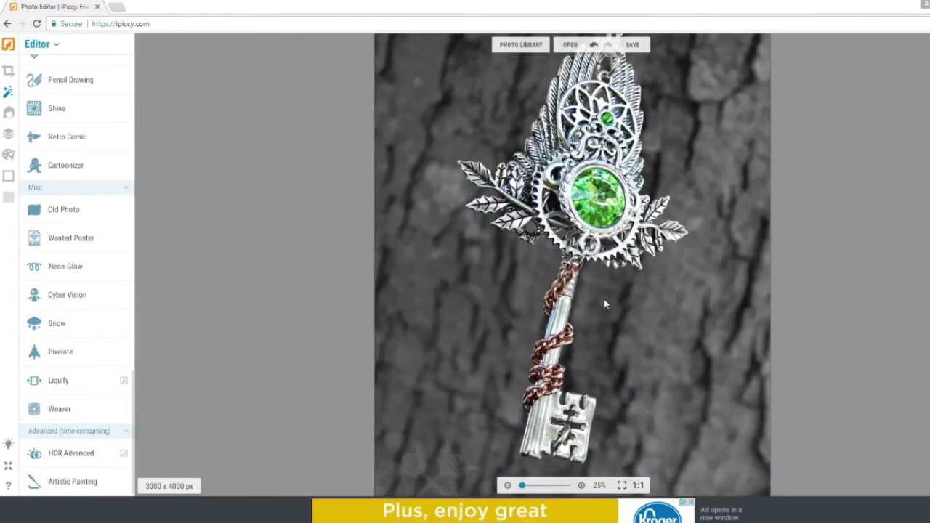